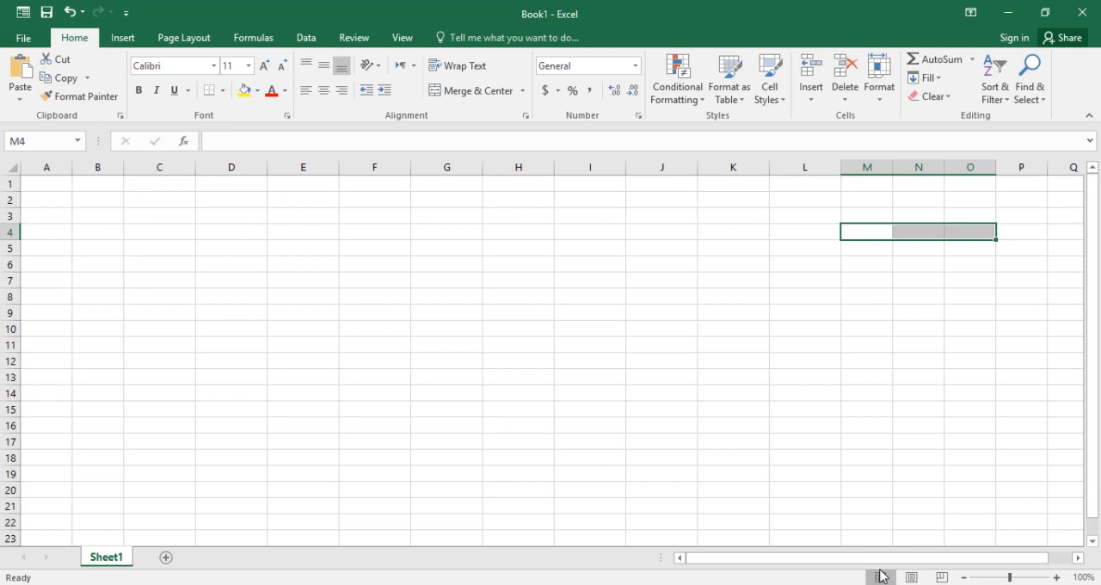
# Enter the value 10 in cell A2 and 20 in cell A3
pyautogui.moveTo(1012, 581); pyautogui.dragTo(1016, 581)
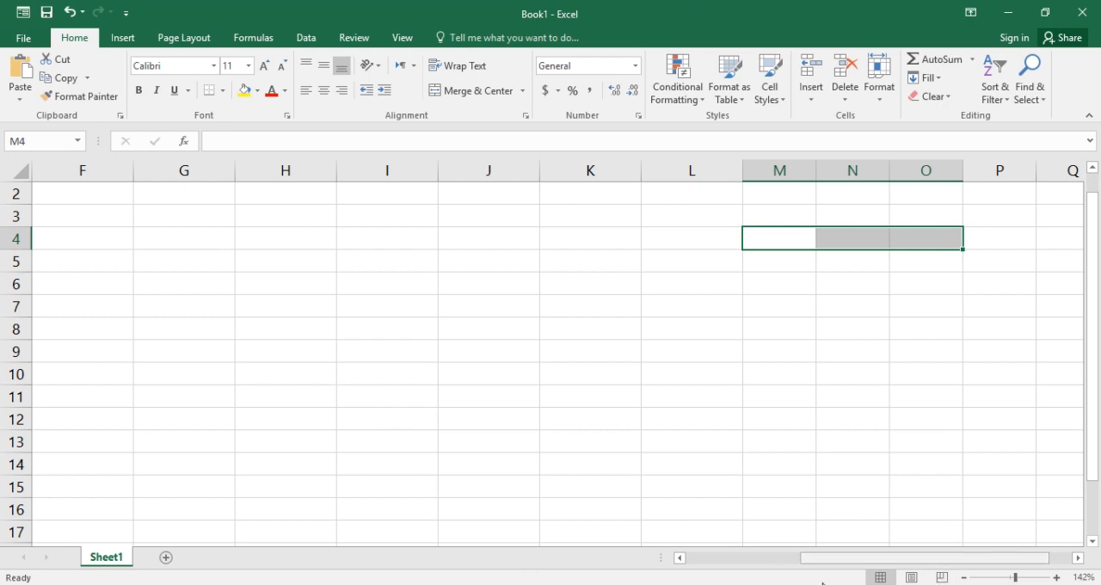
pyautogui.moveTo(927, 558); pyautogui.dragTo(811, 557)
pyautogui.rightClick(576, 584)
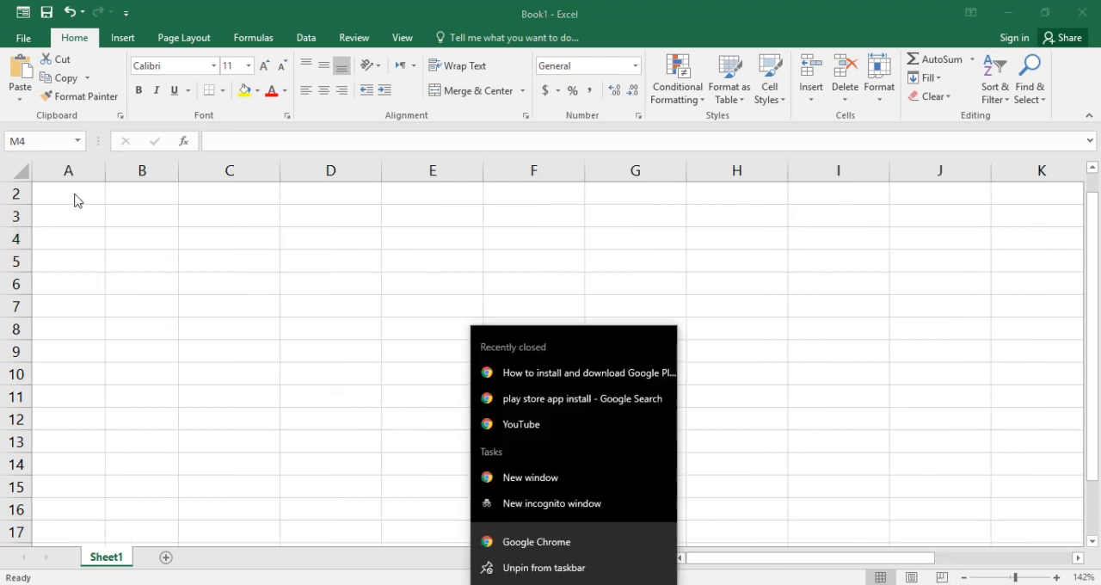
pyautogui.click(76, 193)
pyautogui.click(76, 194)
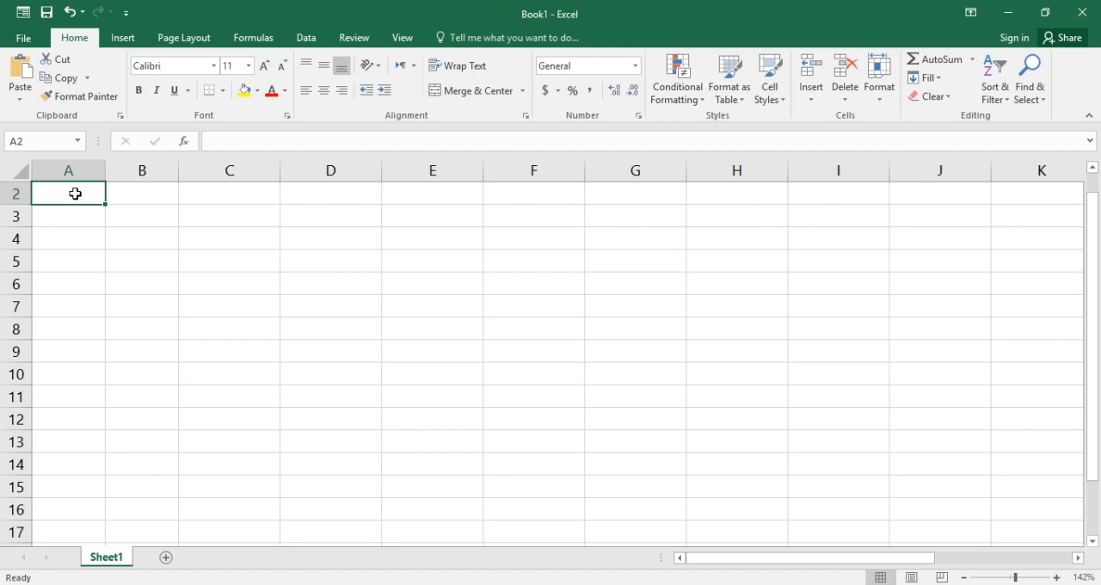
pyautogui.write('10')
pyautogui.press('Return')
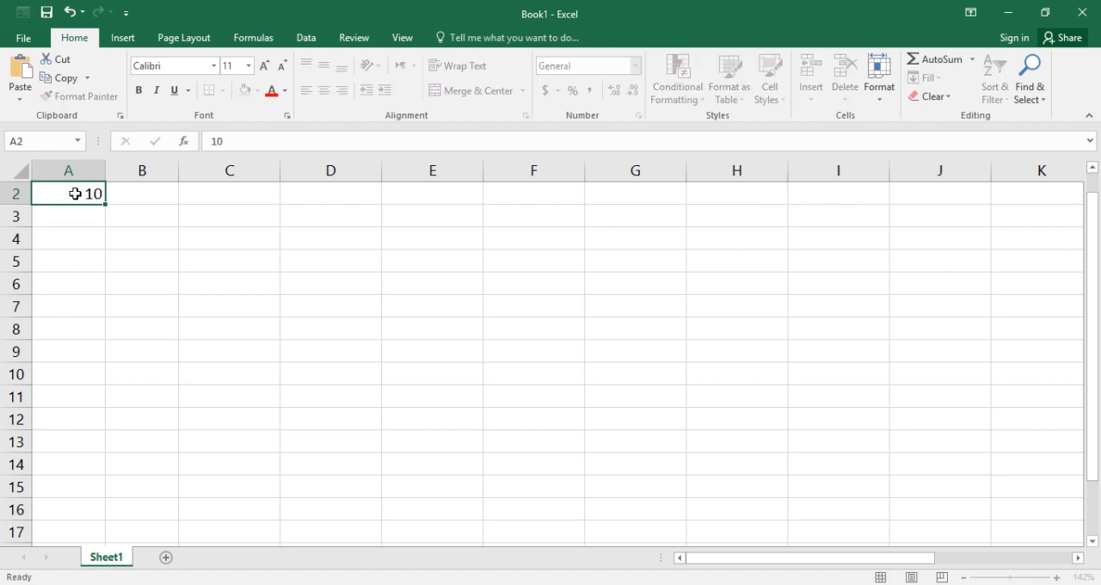
pyautogui.write('2')
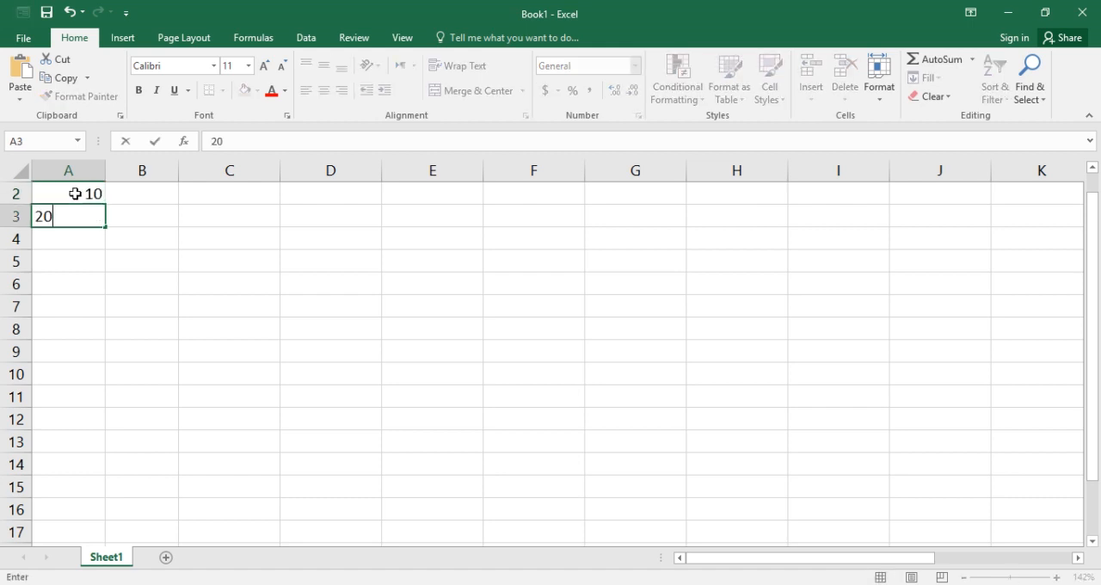
pyautogui.write('0')
pyautogui.click(190, 263)
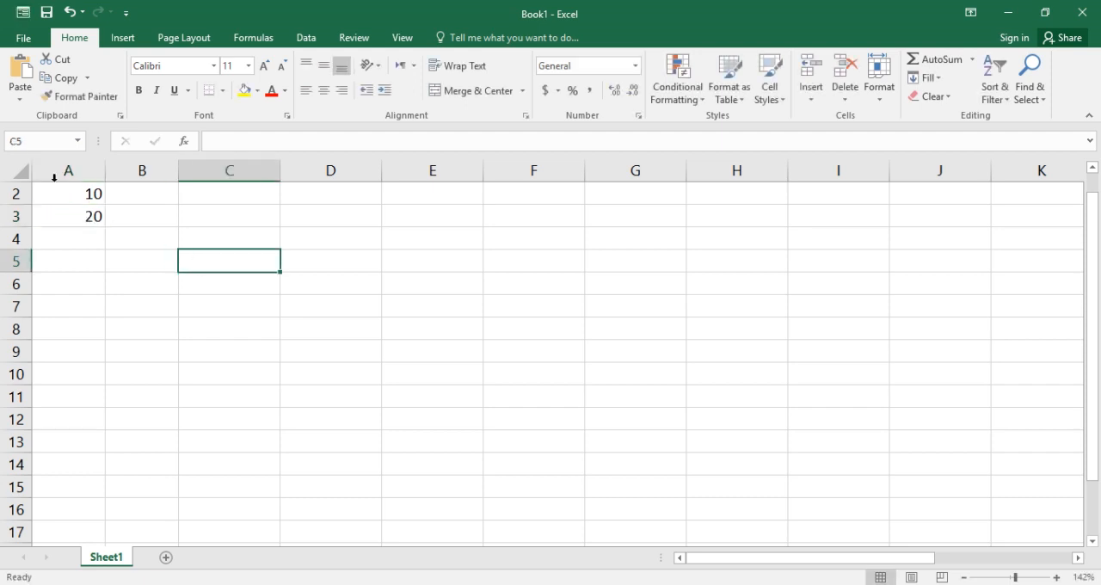
# Total A2:A3 into cell A4 with AutoSum and inspect the formula it inserts
pyautogui.moveTo(66, 194); pyautogui.dragTo(71, 214)
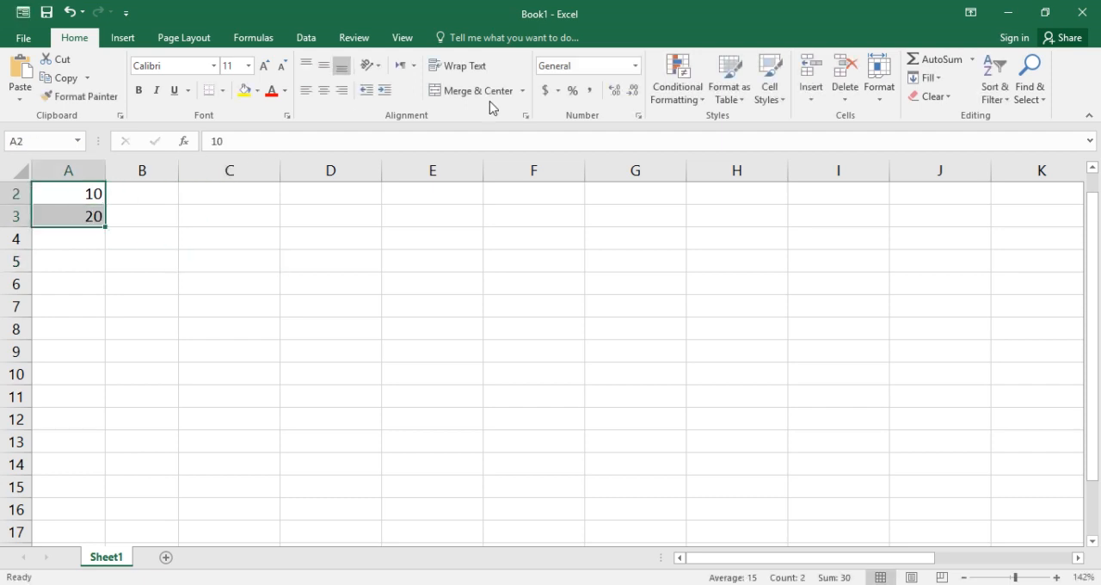
pyautogui.click(943, 61)
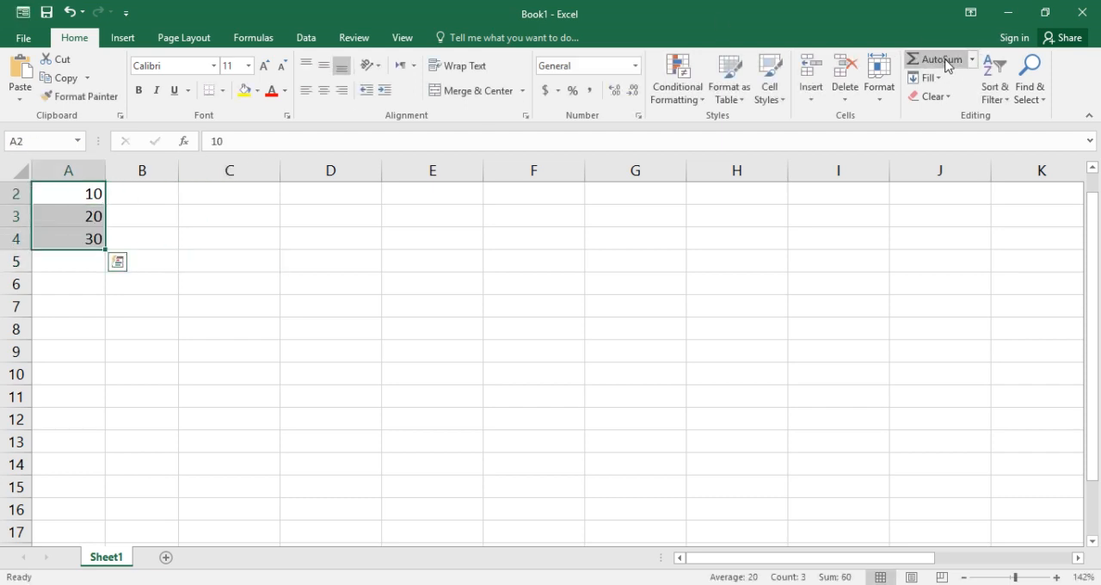
pyautogui.click(97, 239)
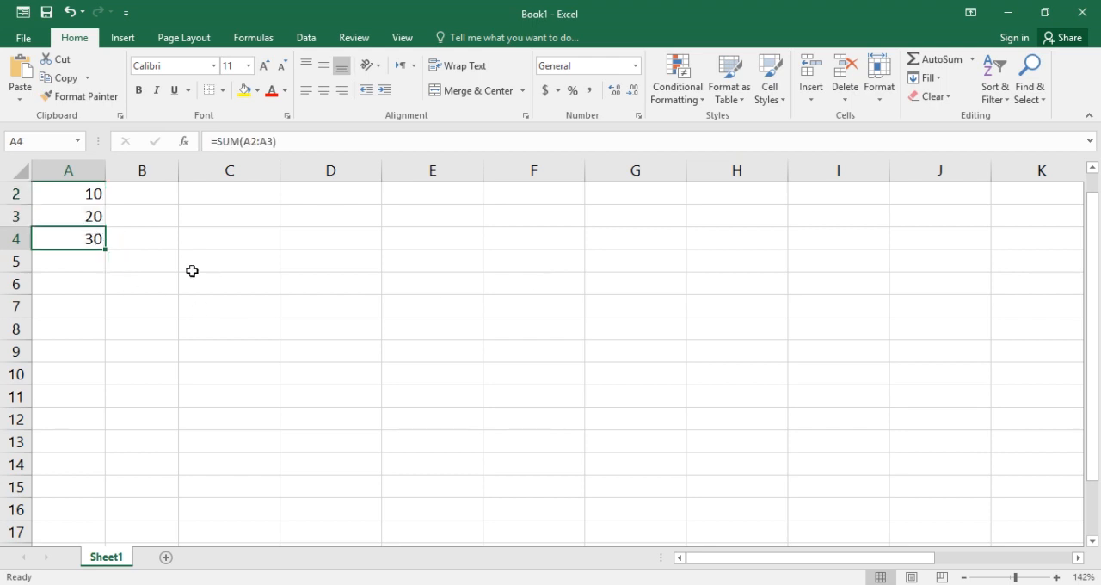
pyautogui.click(303, 142)
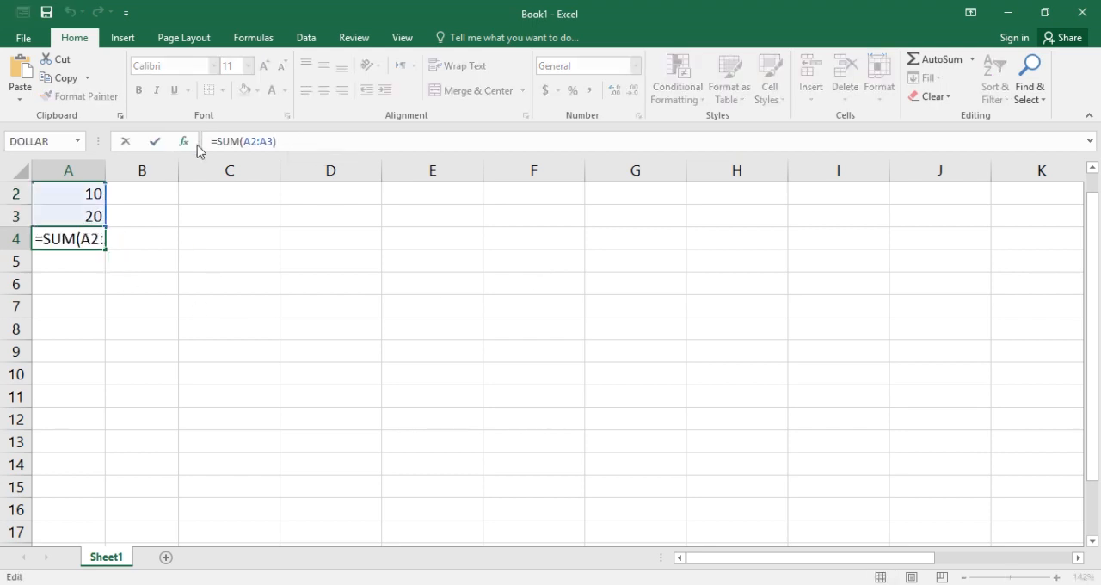
pyautogui.moveTo(285, 142); pyautogui.dragTo(210, 142)
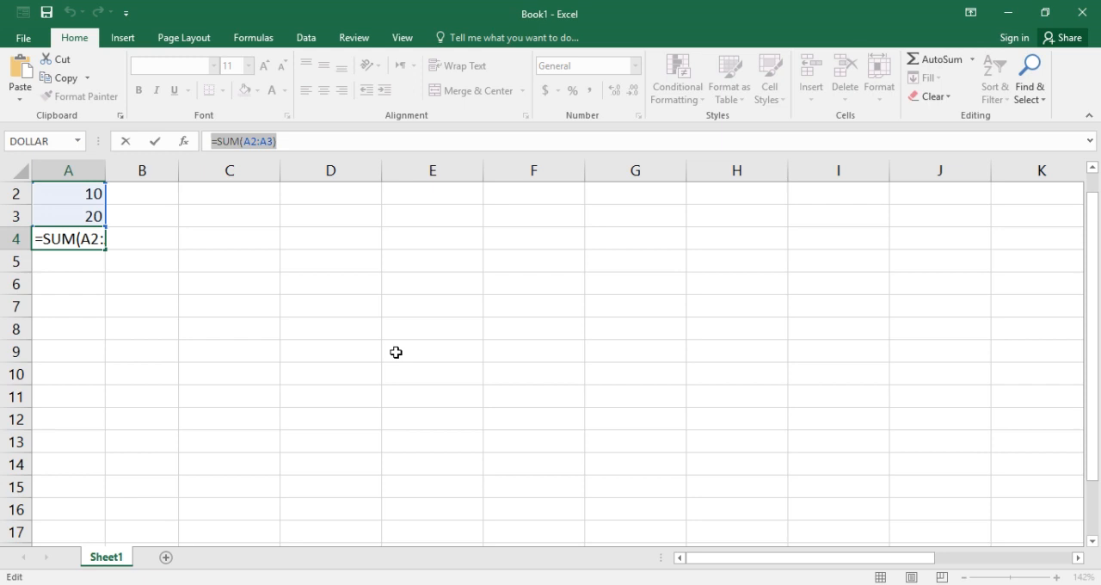
pyautogui.press('Return')
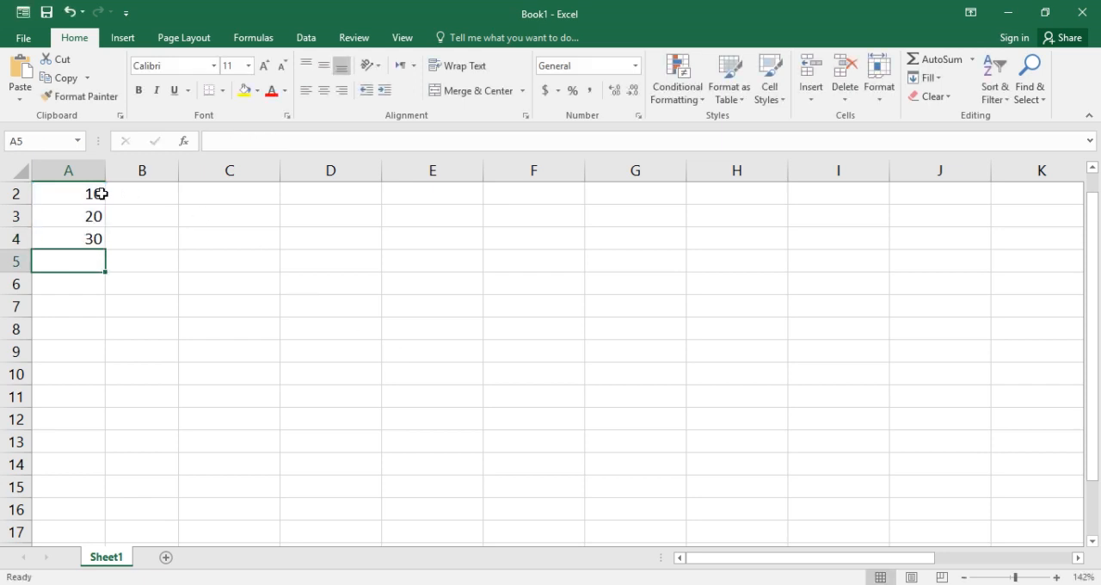
# Enter the formula =SUM(A2:A4) in cell A5, choosing SUM from the function suggestions
pyautogui.moveTo(95, 194); pyautogui.dragTo(92, 233)
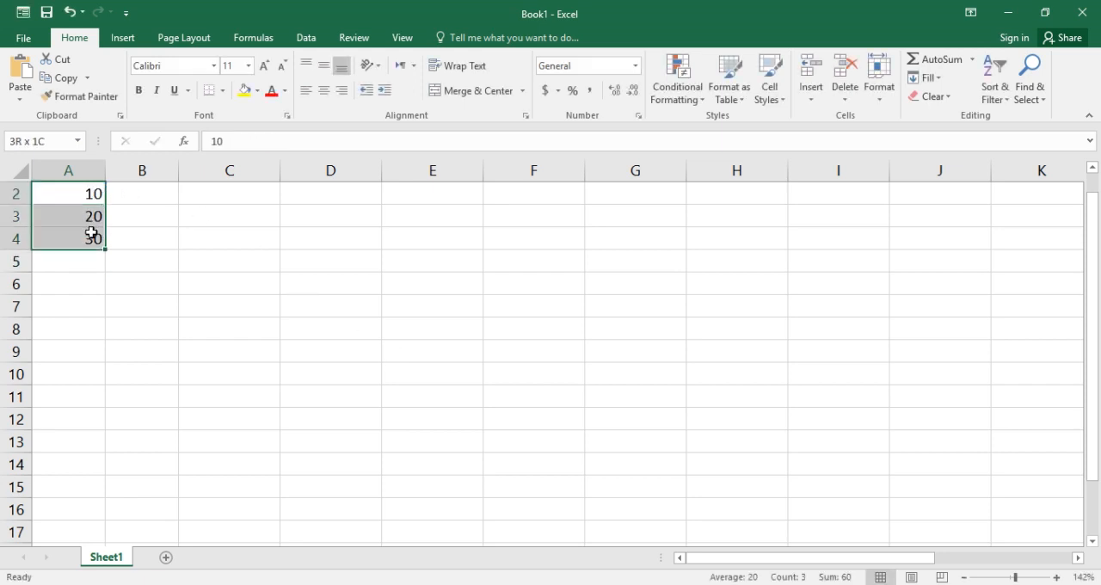
pyautogui.click(54, 261)
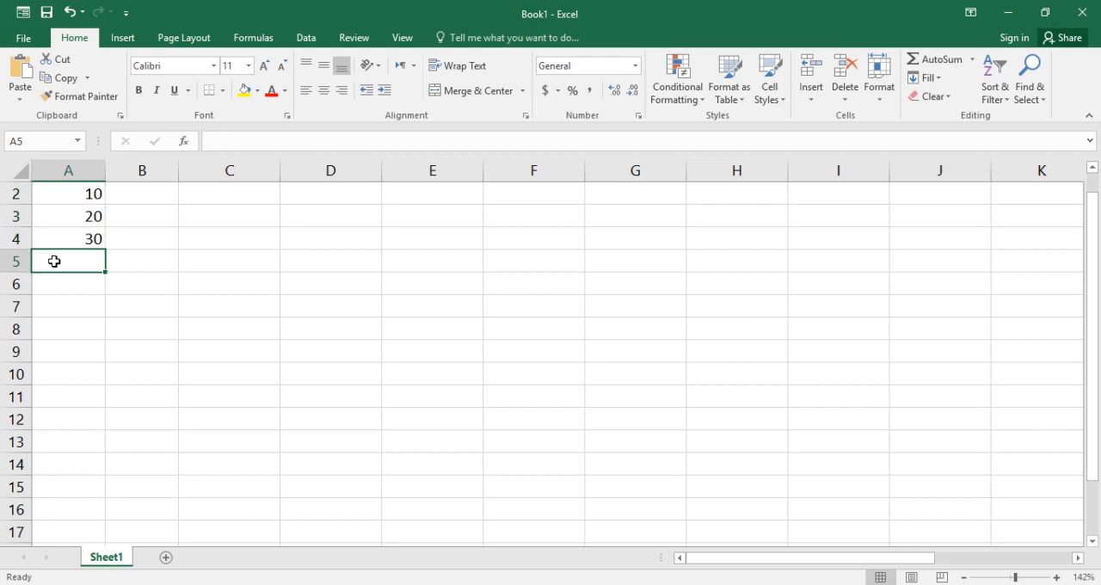
pyautogui.write('=')
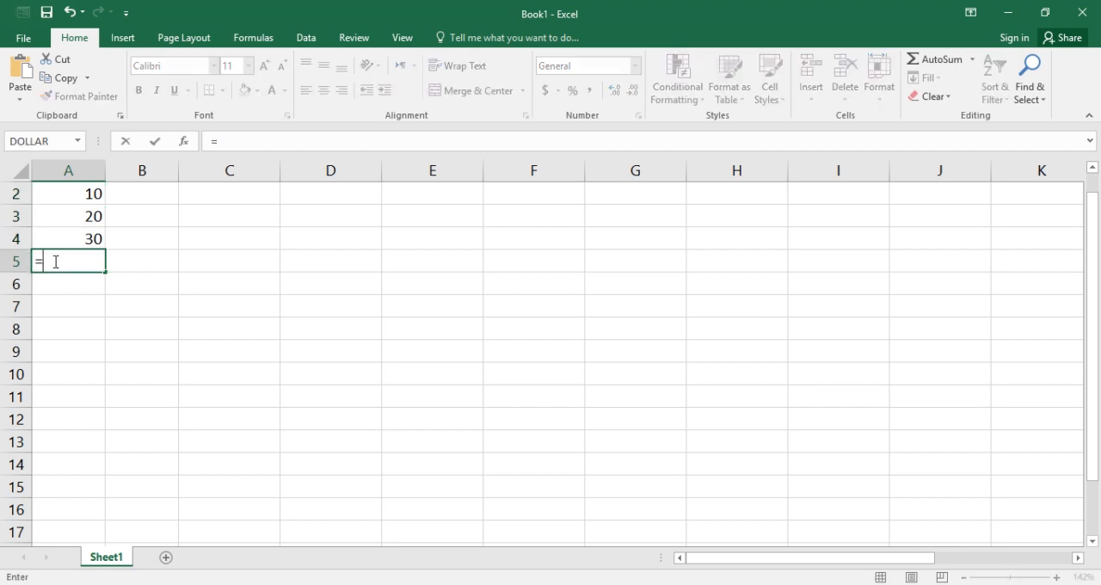
pyautogui.write('s')
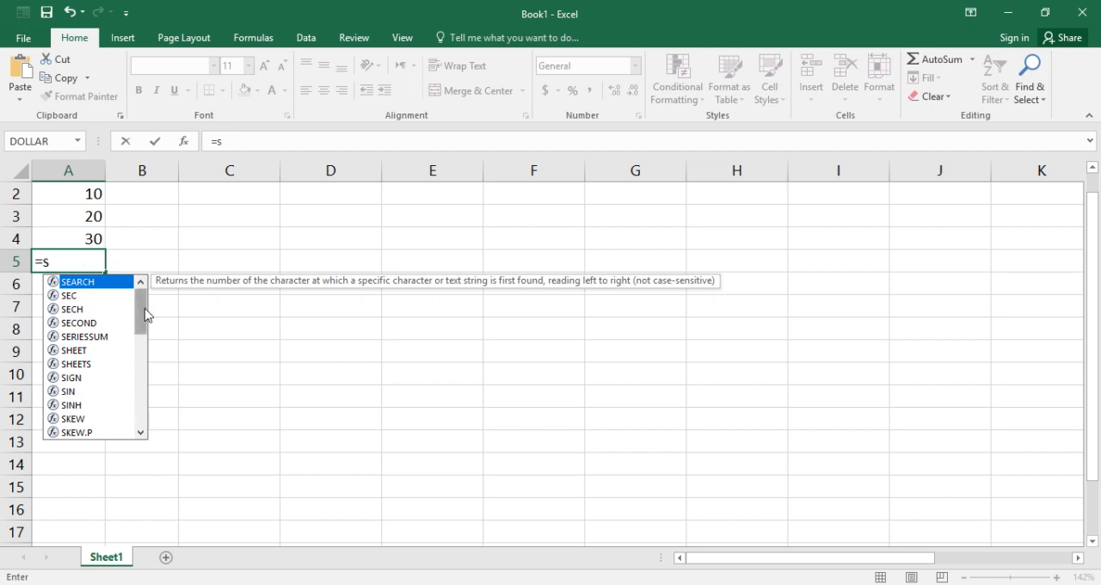
pyautogui.moveTo(144, 315)
pyautogui.mouseDown()
pyautogui.moveTo(146, 361)
pyautogui.moveTo(149, 326)
pyautogui.mouseUp()
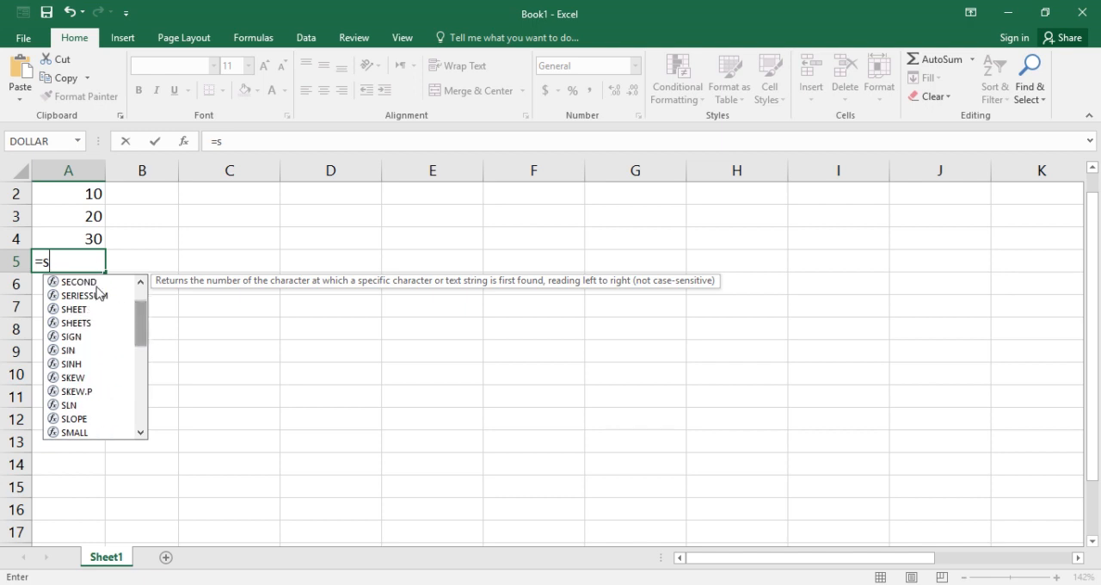
pyautogui.write('u')
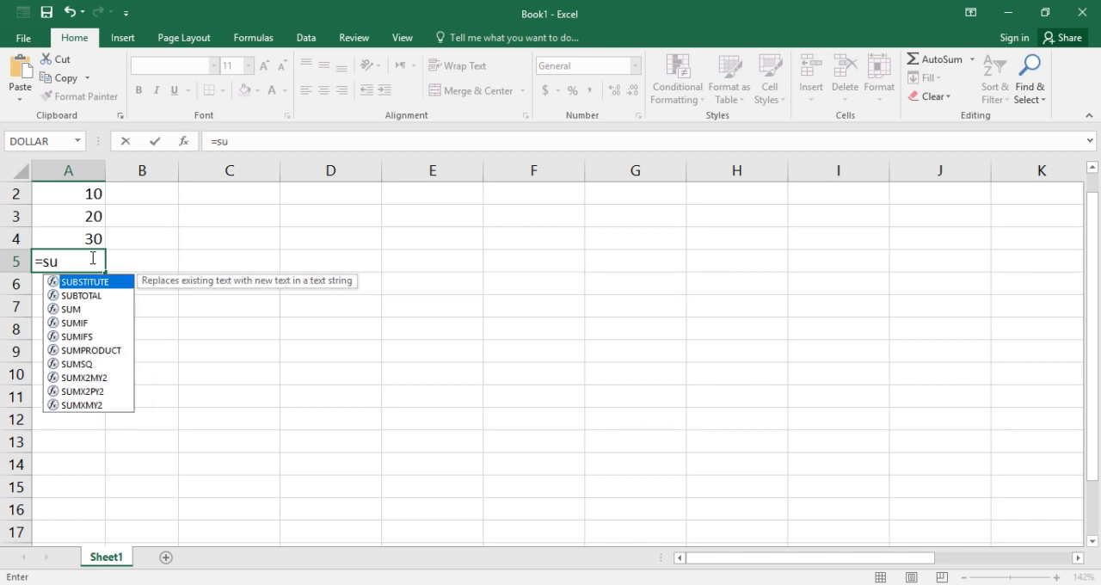
pyautogui.click(78, 312)
pyautogui.doubleClick(78, 311)
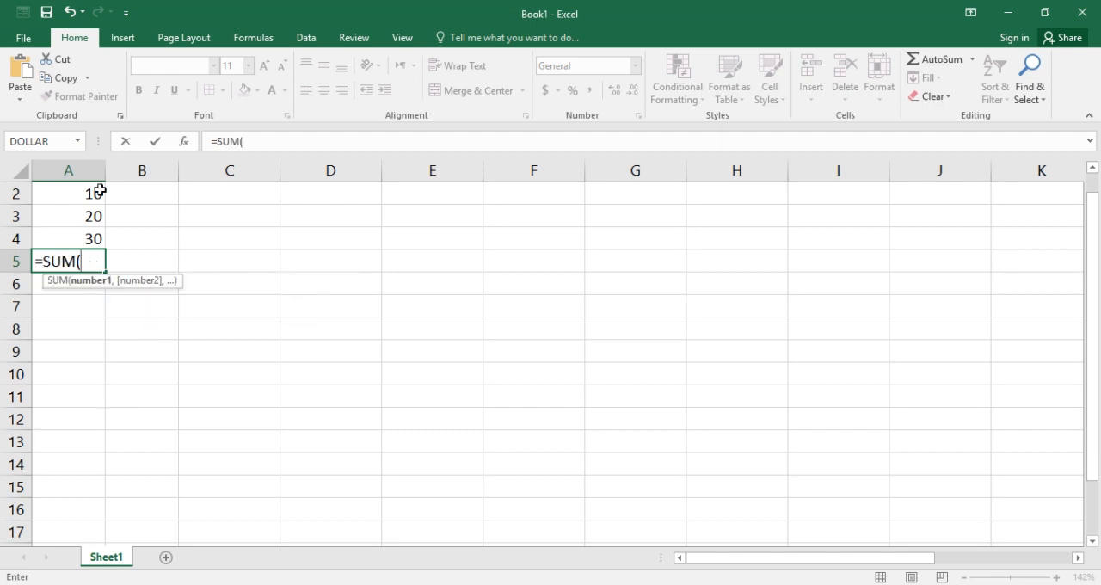
pyautogui.moveTo(91, 190); pyautogui.dragTo(98, 232)
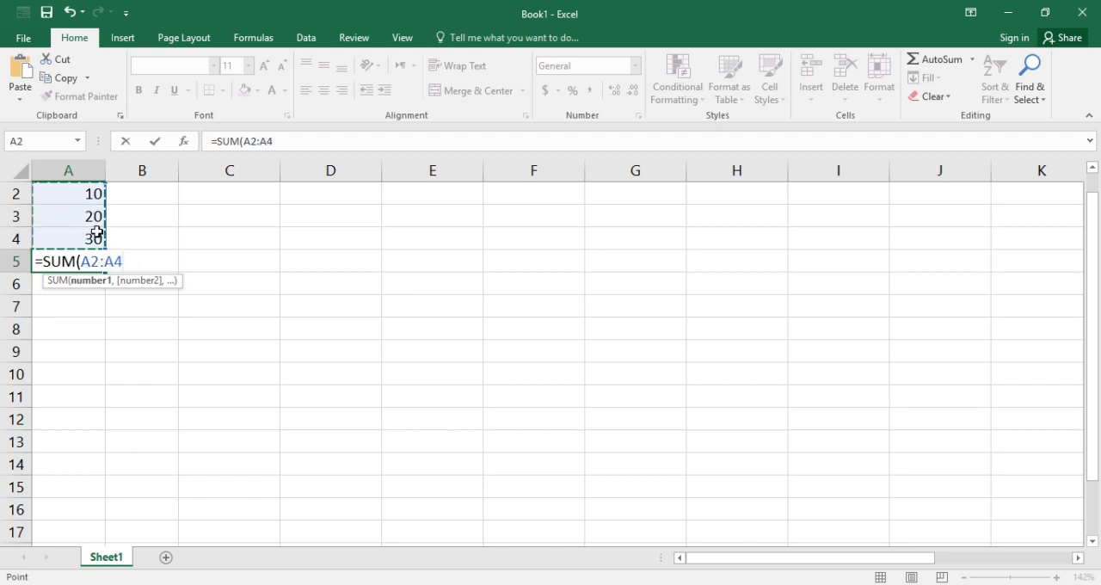
pyautogui.press('Return')
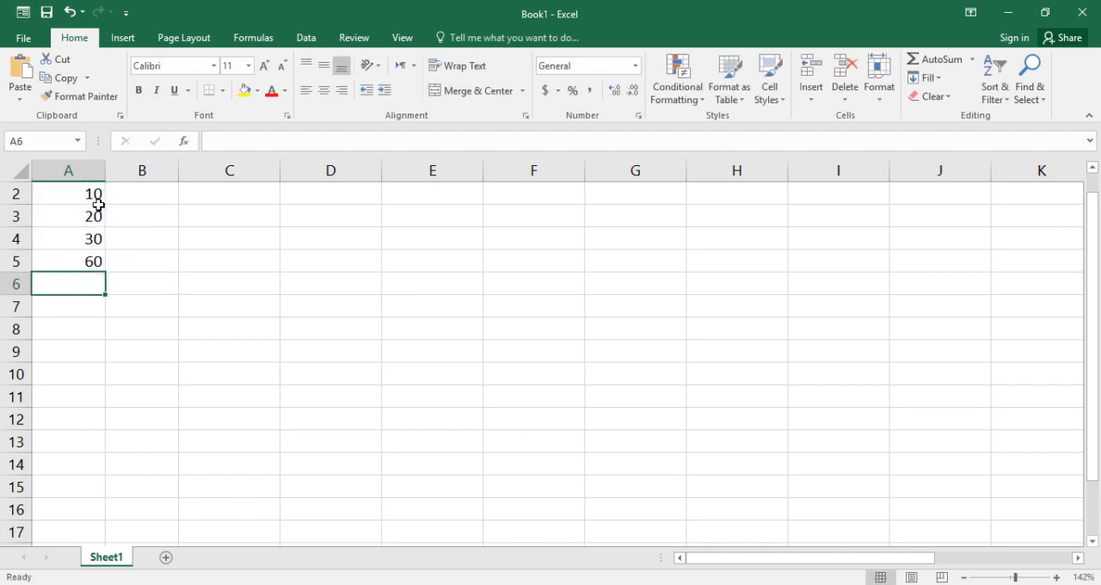
# Review the function arguments of the SUM formula in cell A5, then close them
pyautogui.click(94, 263)
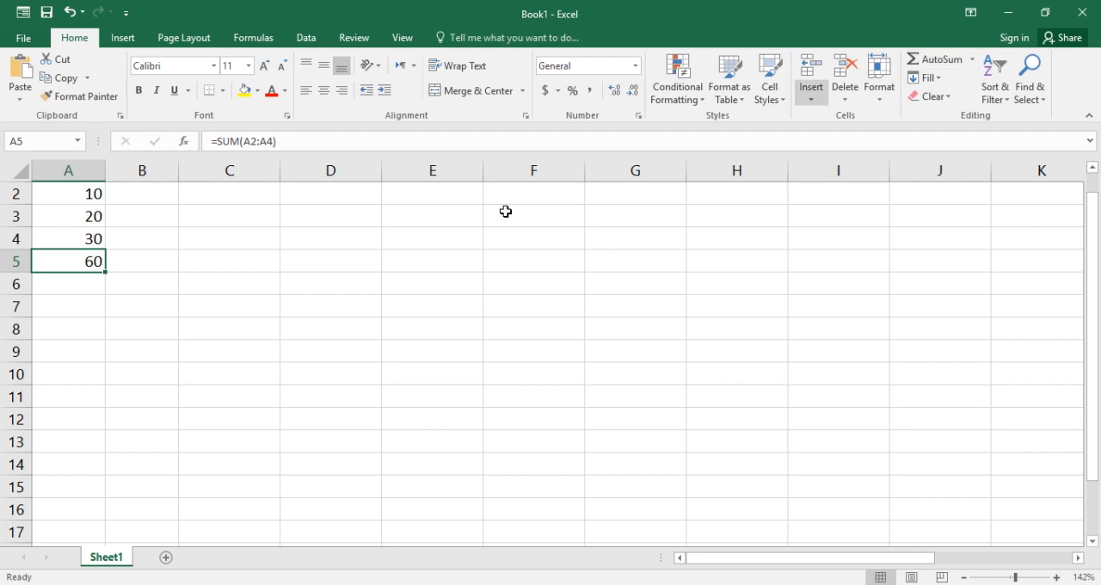
pyautogui.click(183, 141)
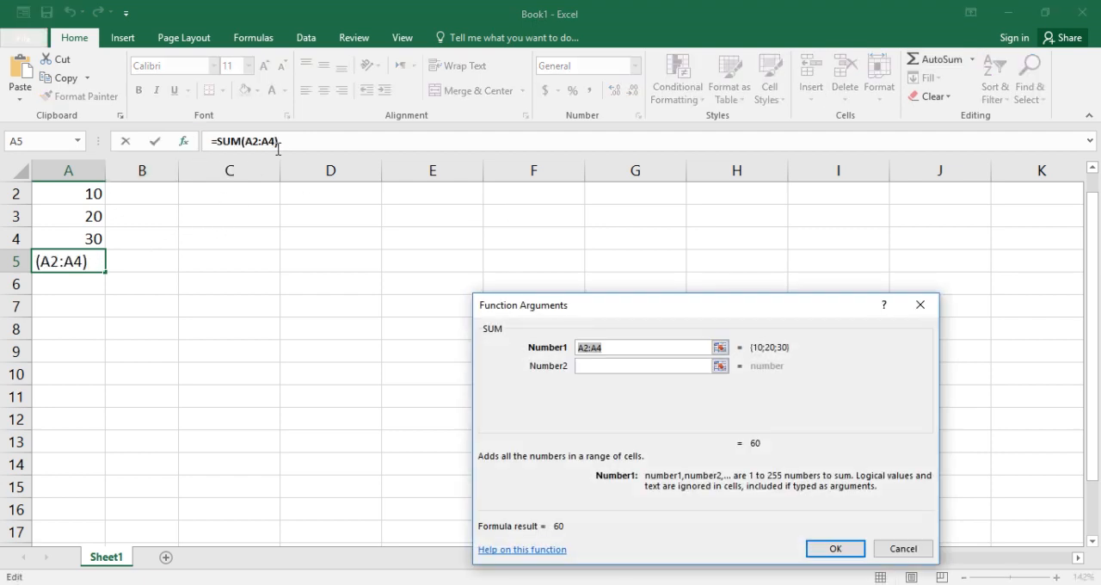
pyautogui.moveTo(926, 310); pyautogui.dragTo(929, 312)
pyautogui.press('Return')
pyautogui.click(682, 278)
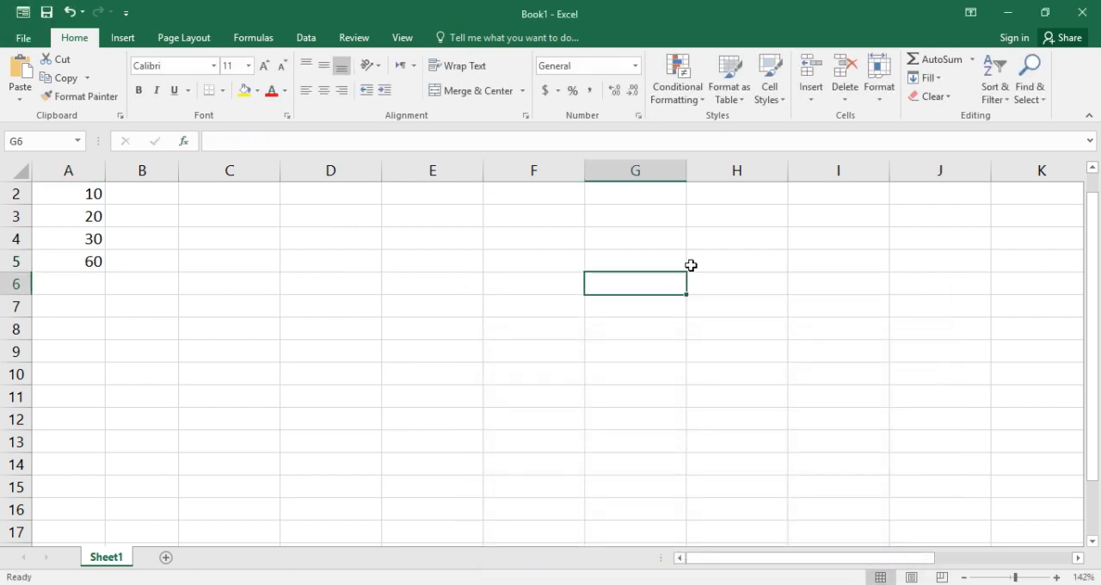
# Calculate the average of A2:A5 into cell A6 with the AutoSum Average option and inspect its formula
pyautogui.moveTo(83, 193); pyautogui.dragTo(90, 269)
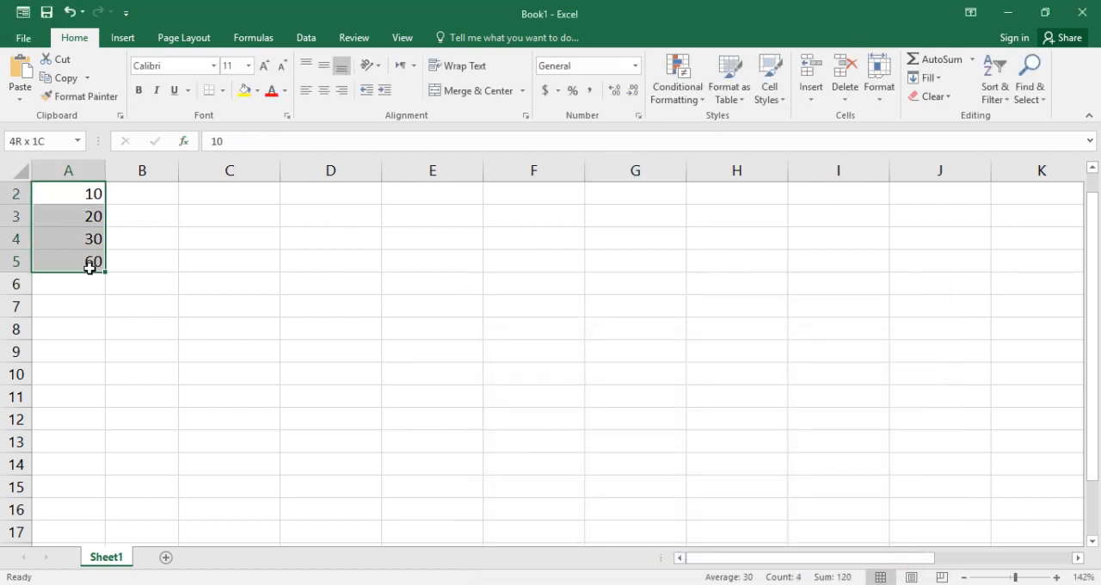
pyautogui.click(972, 62)
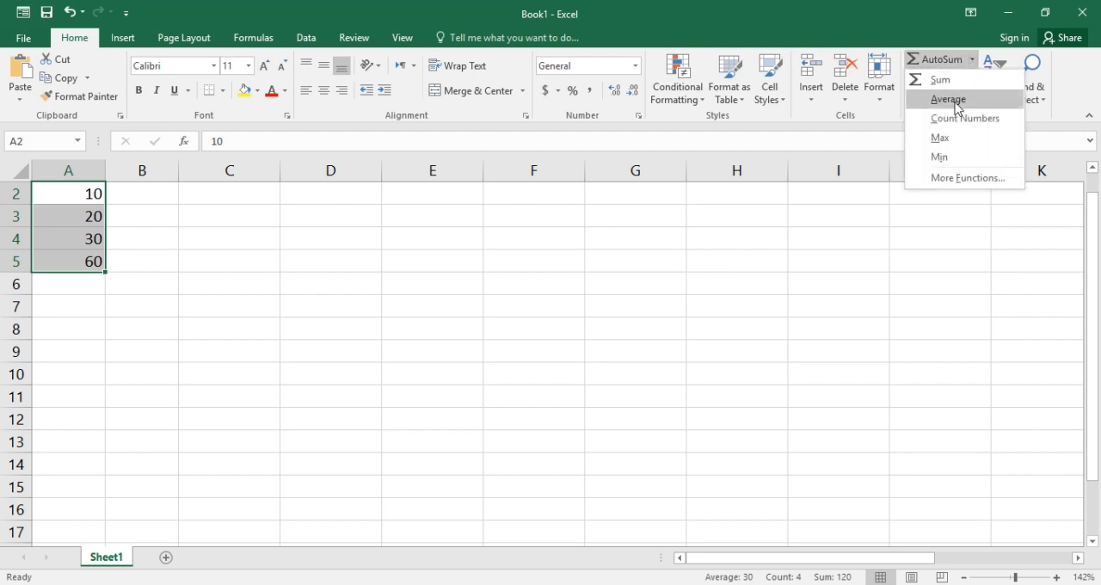
pyautogui.click(951, 100)
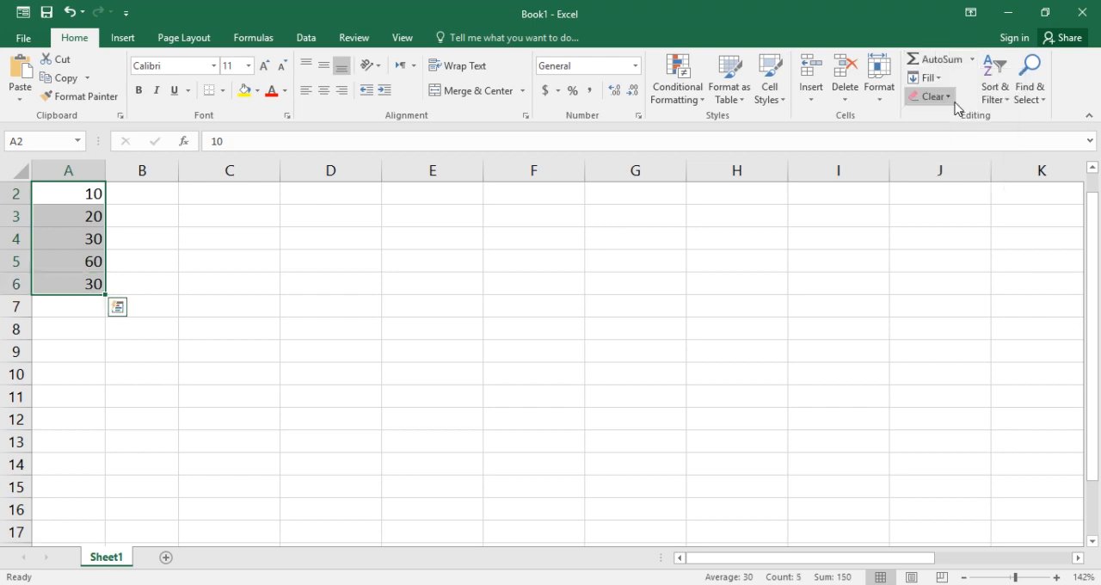
pyautogui.click(483, 255)
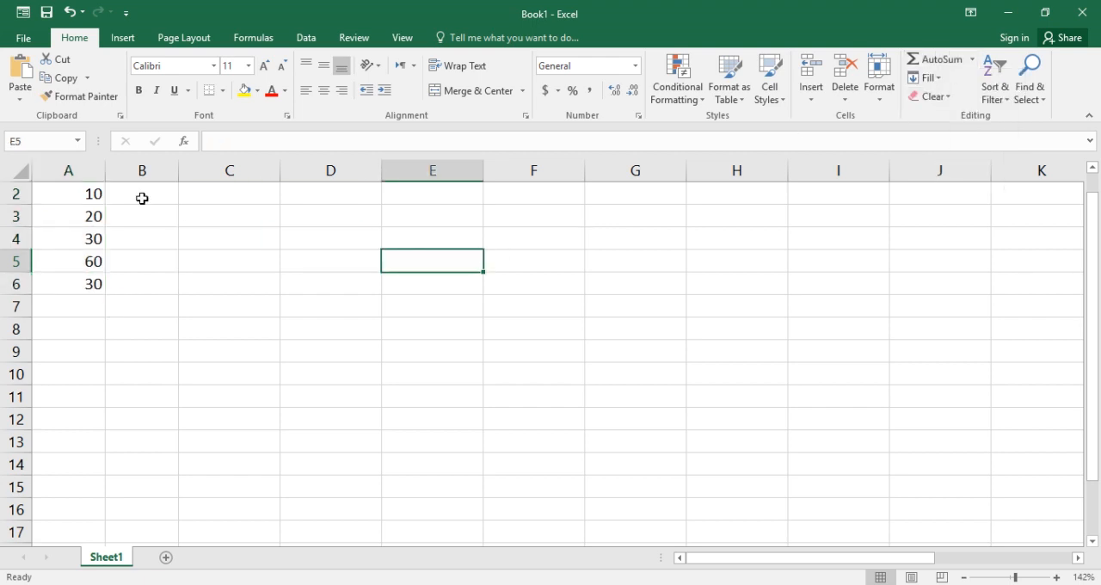
pyautogui.click(91, 283)
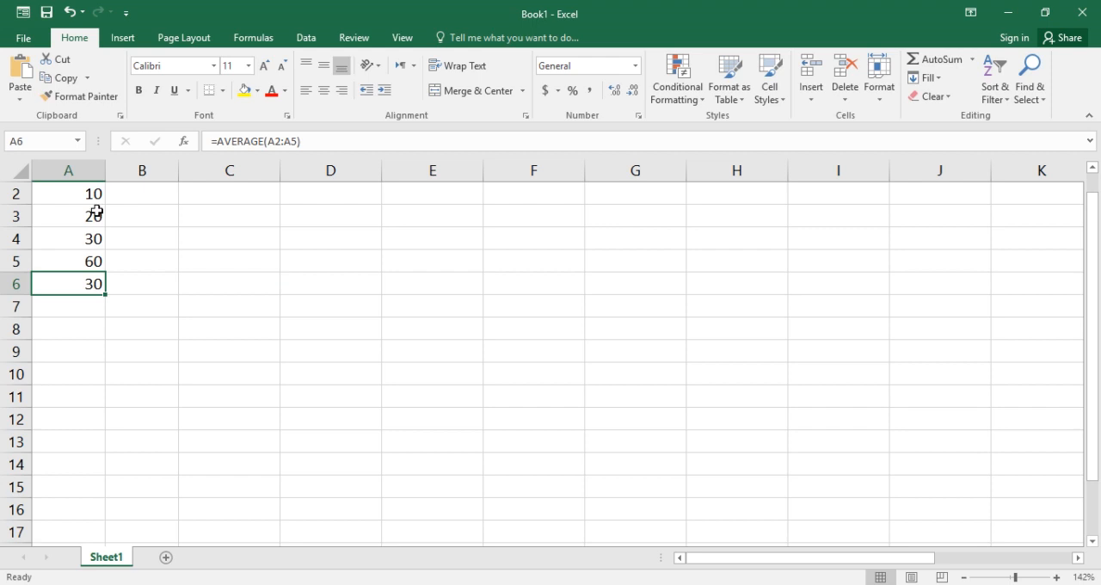
# Count the numbers in A2:A6 into cell A7 with the AutoSum Count Numbers option and check the counted range
pyautogui.moveTo(93, 192); pyautogui.dragTo(93, 283)
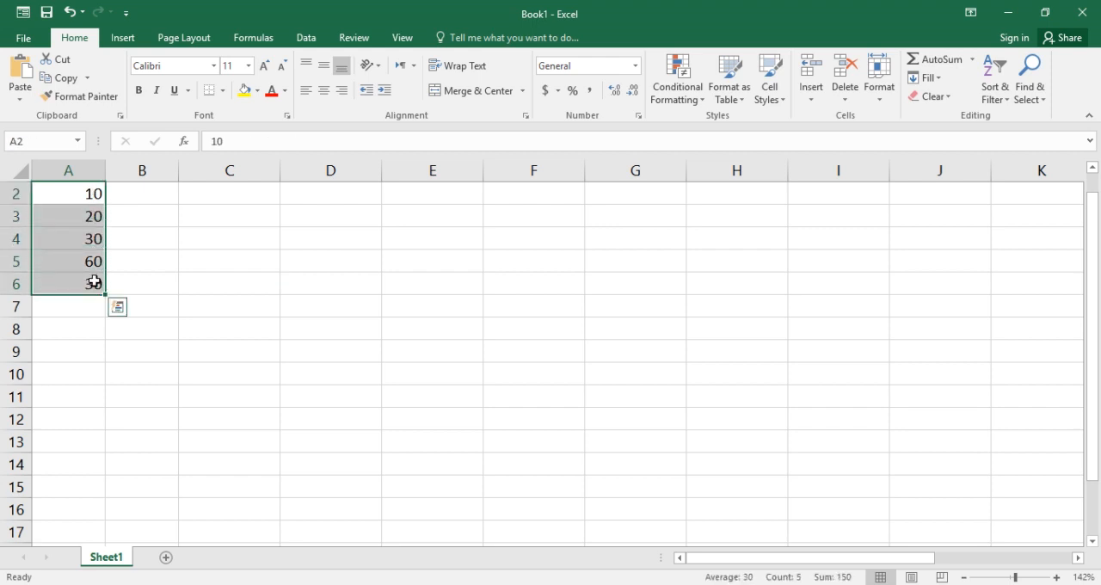
pyautogui.click(973, 60)
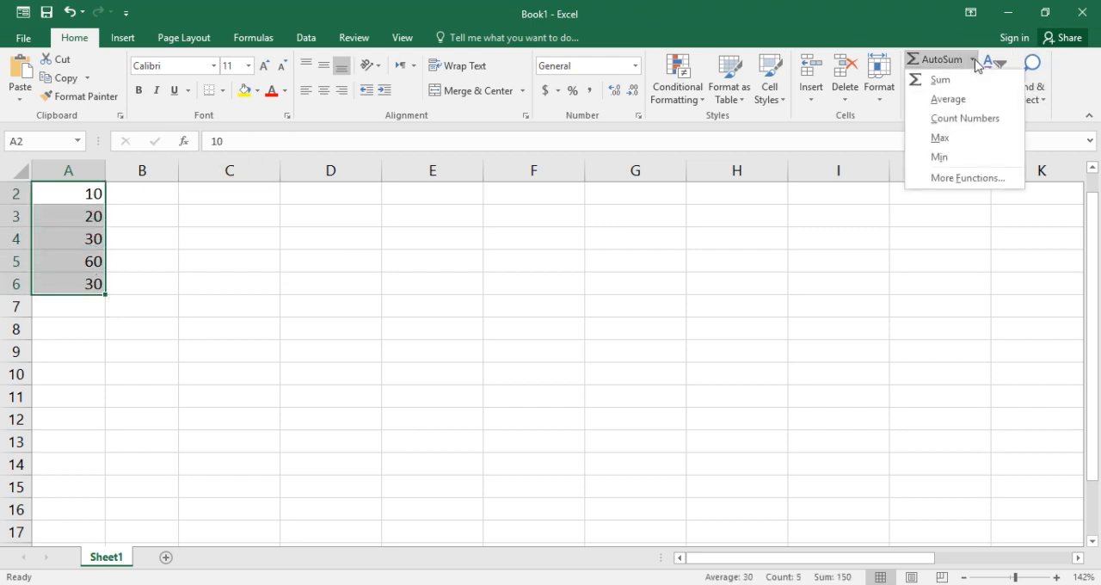
pyautogui.click(975, 120)
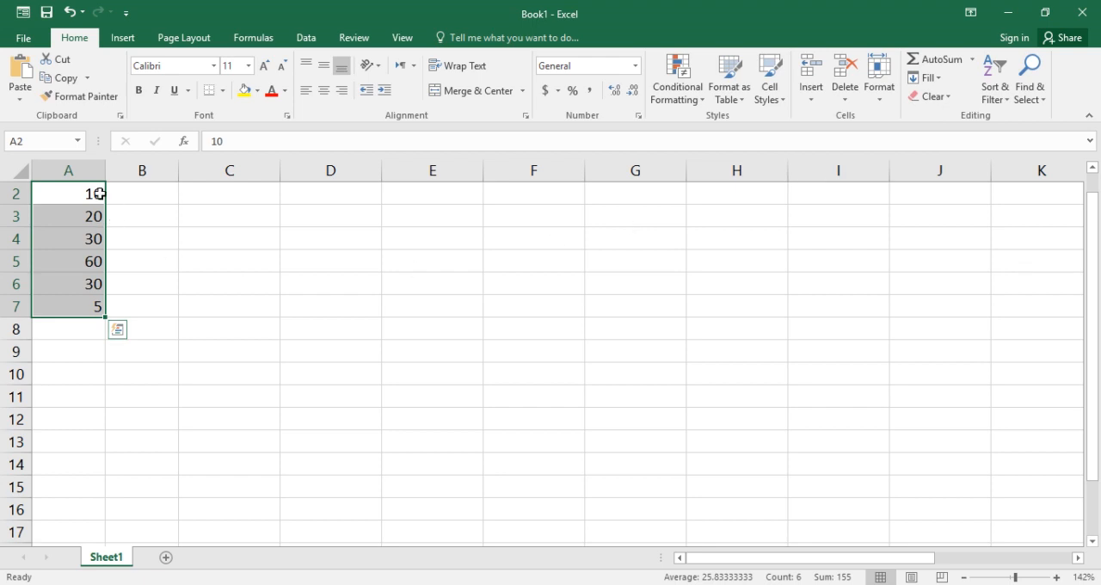
pyautogui.moveTo(93, 192); pyautogui.dragTo(93, 282)
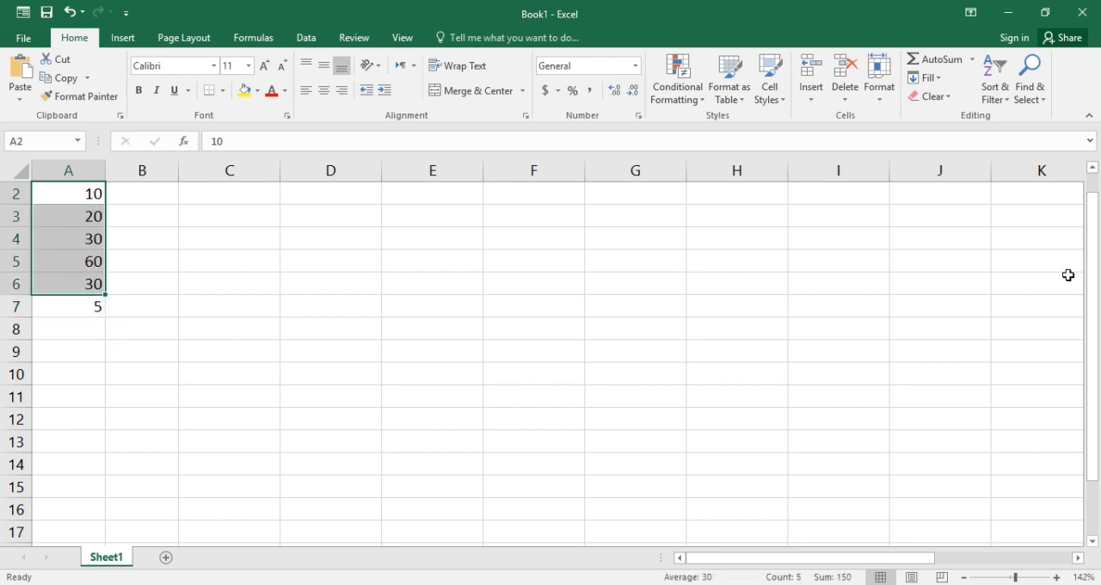
# Find the maximum of A2:A7 into cell A8 with the AutoSum Max option and inspect its formula
pyautogui.moveTo(1095, 276); pyautogui.dragTo(1087, 219)
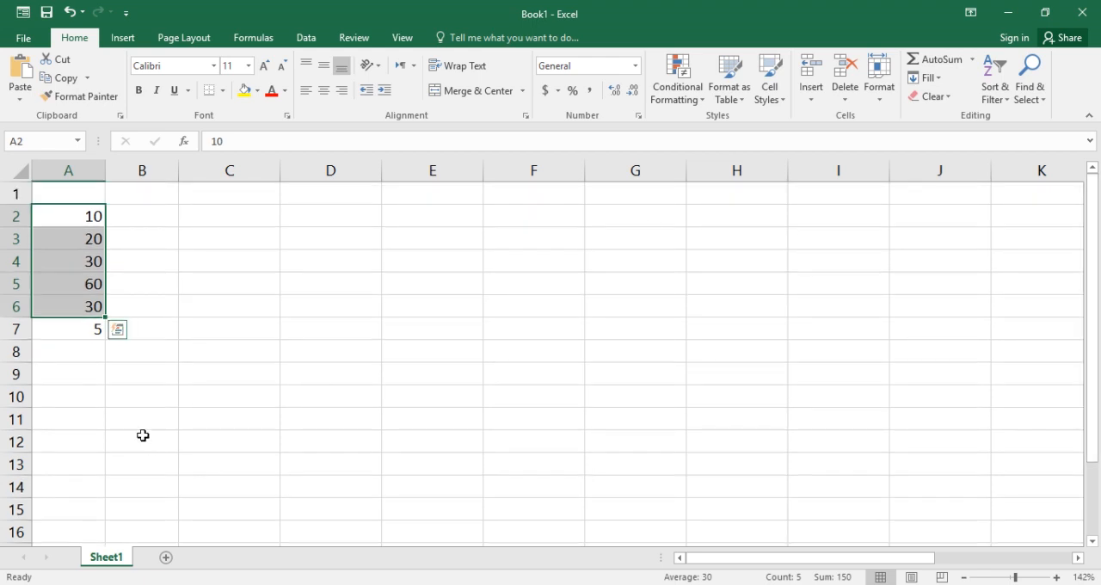
pyautogui.click(120, 393)
pyautogui.moveTo(79, 220); pyautogui.dragTo(92, 329)
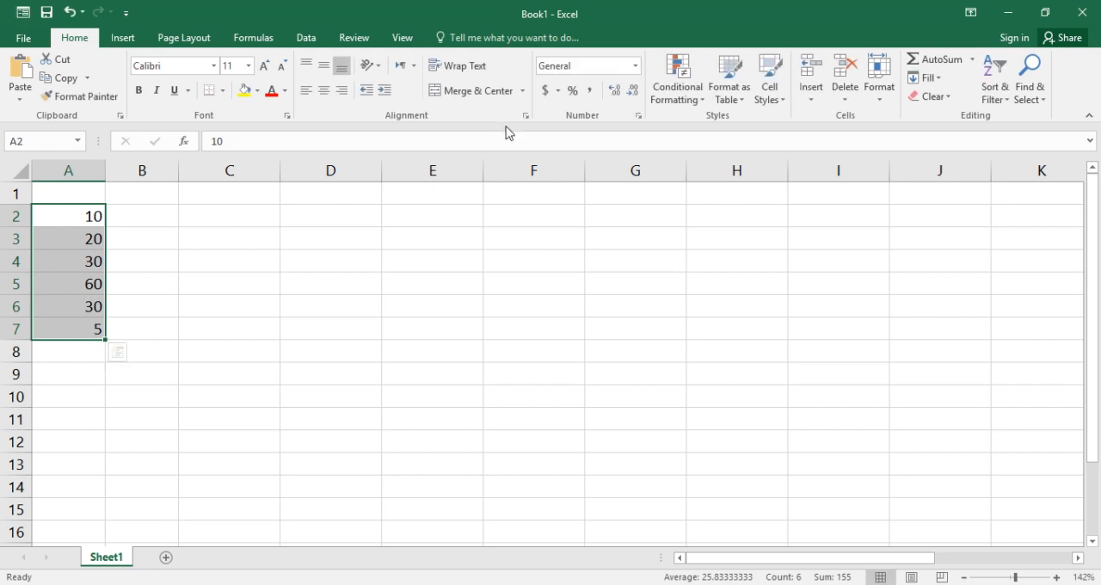
pyautogui.click(973, 59)
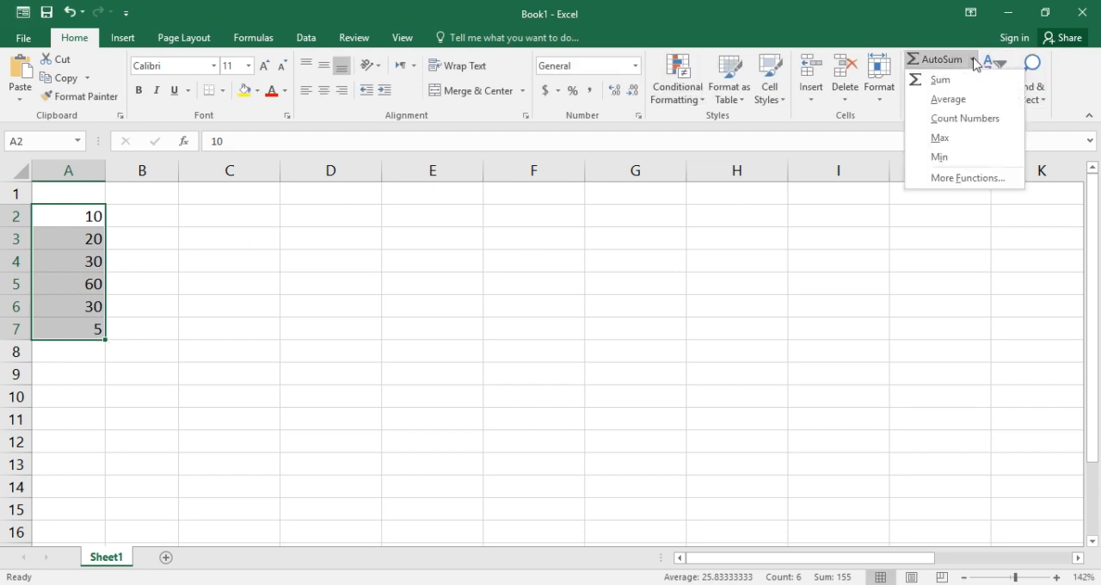
pyautogui.click(939, 138)
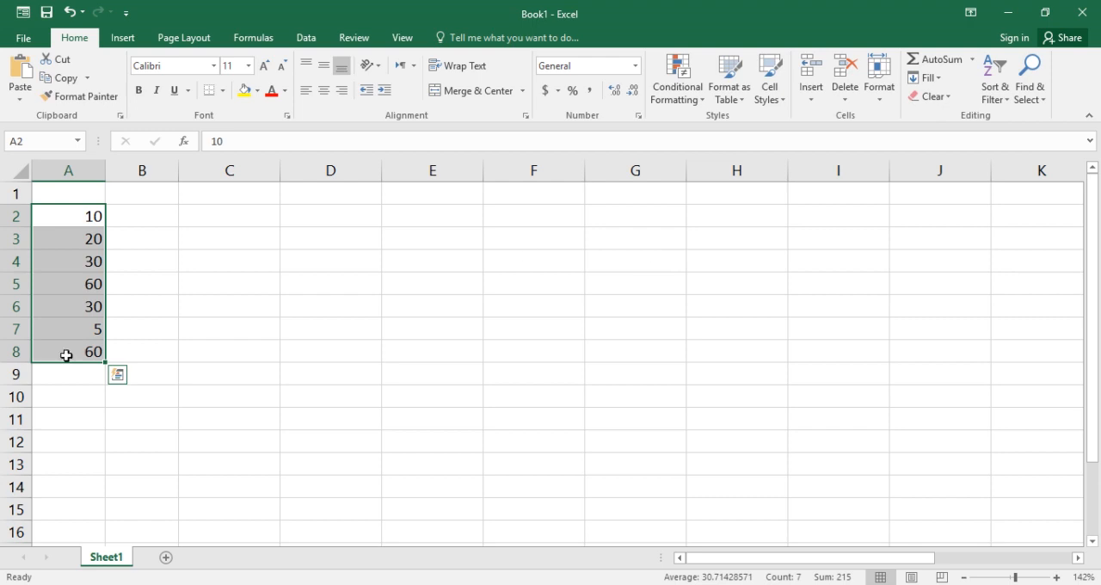
pyautogui.click(60, 352)
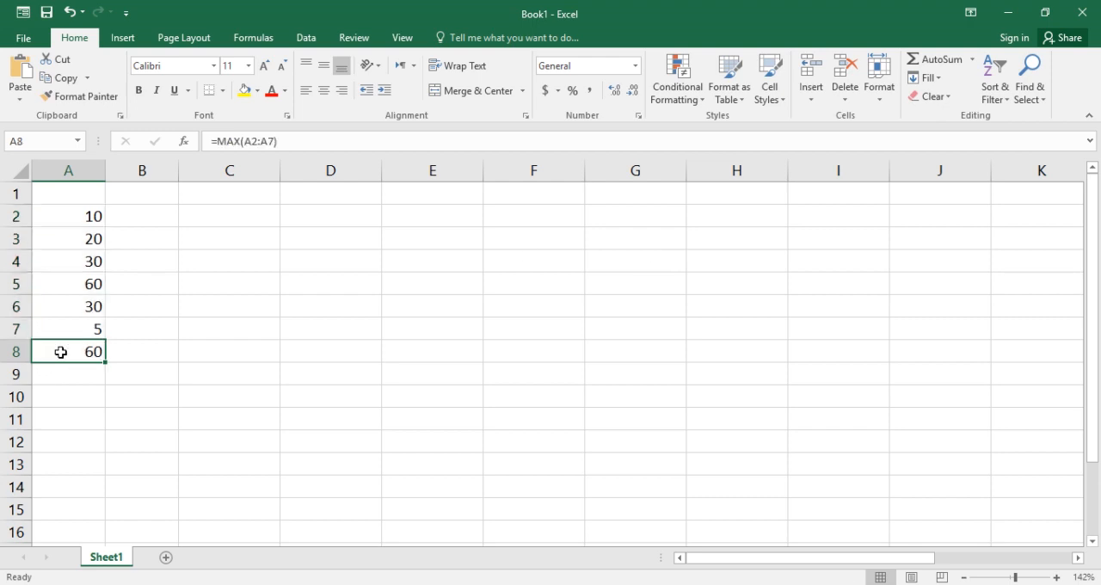
# Find the minimum of A2:A8 into cell A9 with the AutoSum Min option and check the formula's range
pyautogui.moveTo(74, 216); pyautogui.dragTo(85, 344)
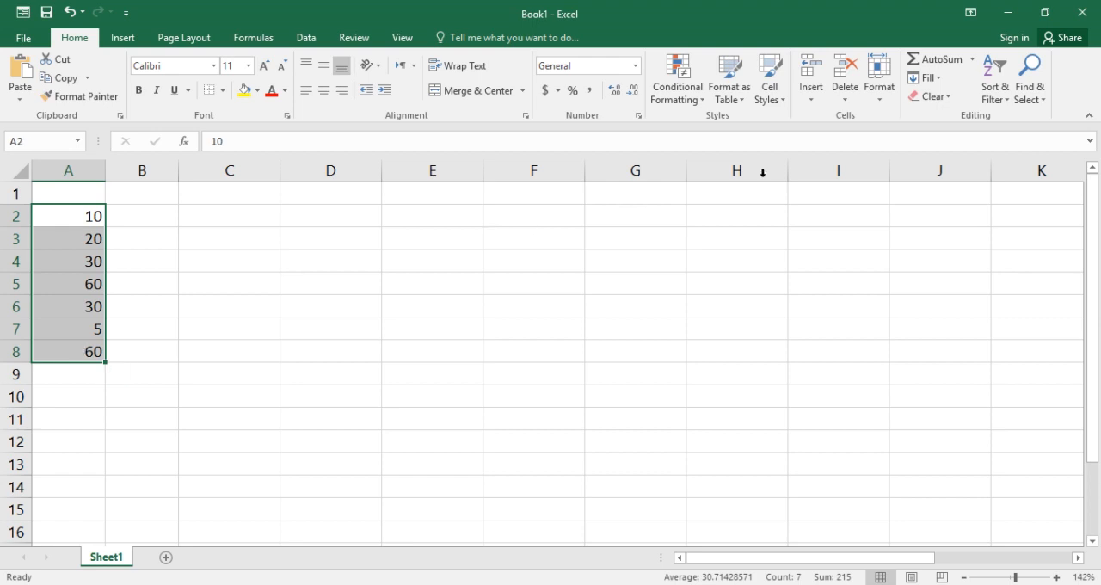
pyautogui.click(973, 61)
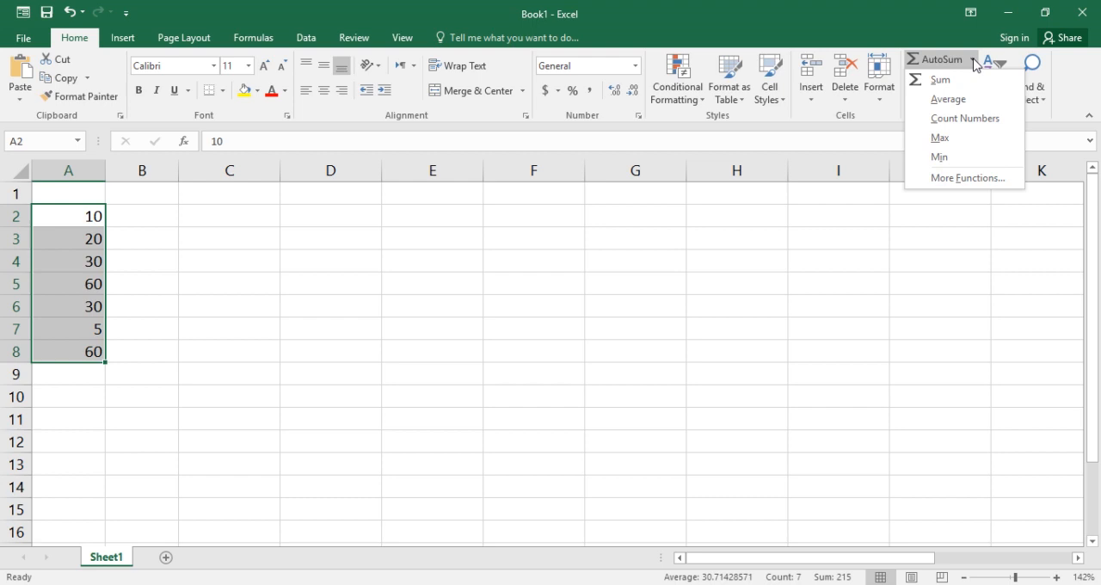
pyautogui.click(941, 158)
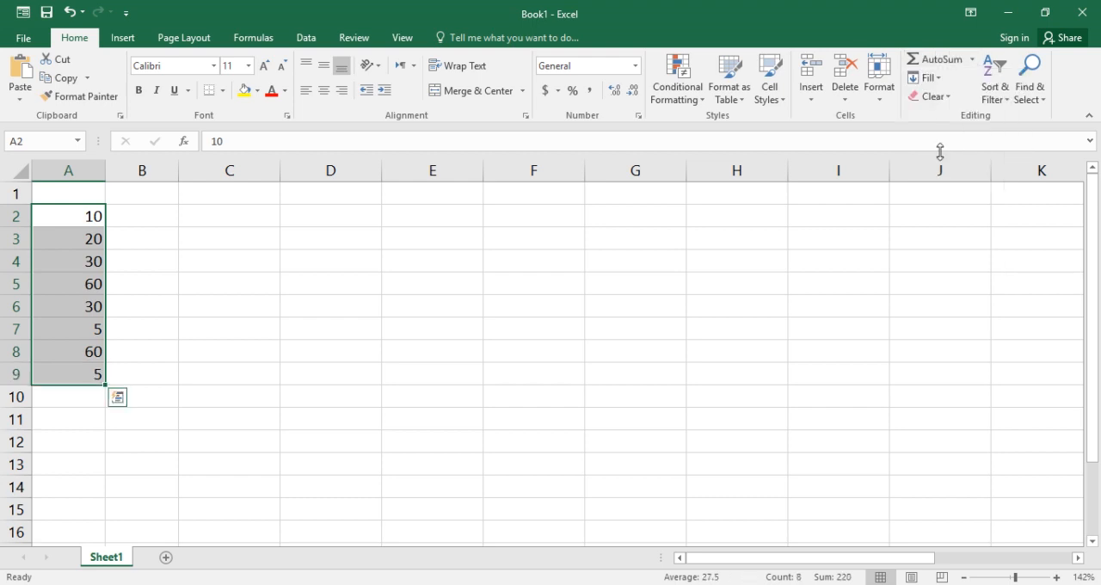
pyautogui.click(82, 379)
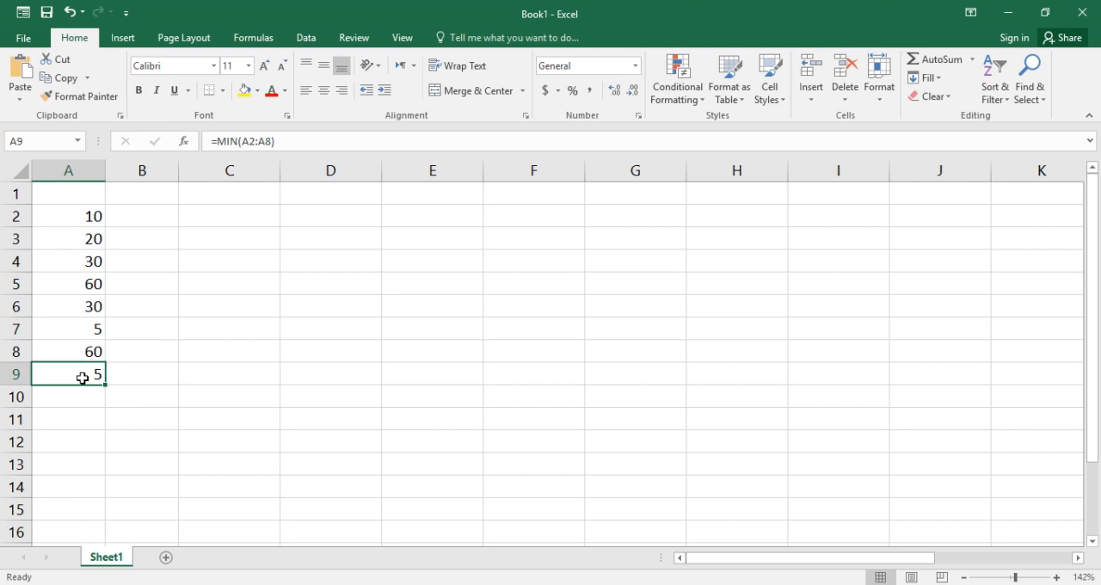
# Review AutoSum's More Functions list for the range A2:A9, then close it without inserting a function
pyautogui.click(186, 389)
pyautogui.moveTo(57, 221); pyautogui.dragTo(68, 372)
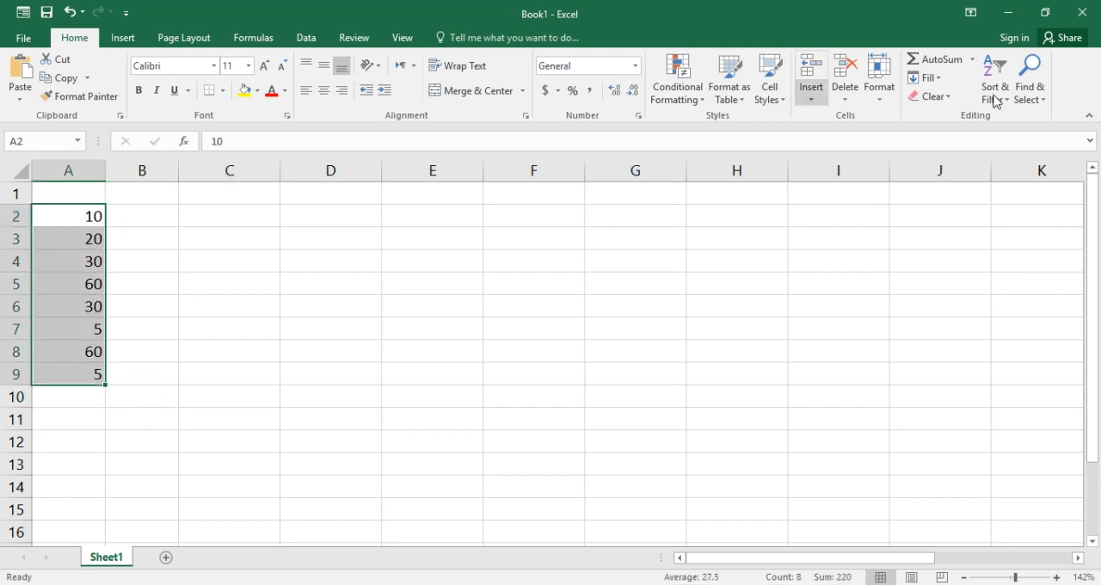
pyautogui.click(973, 59)
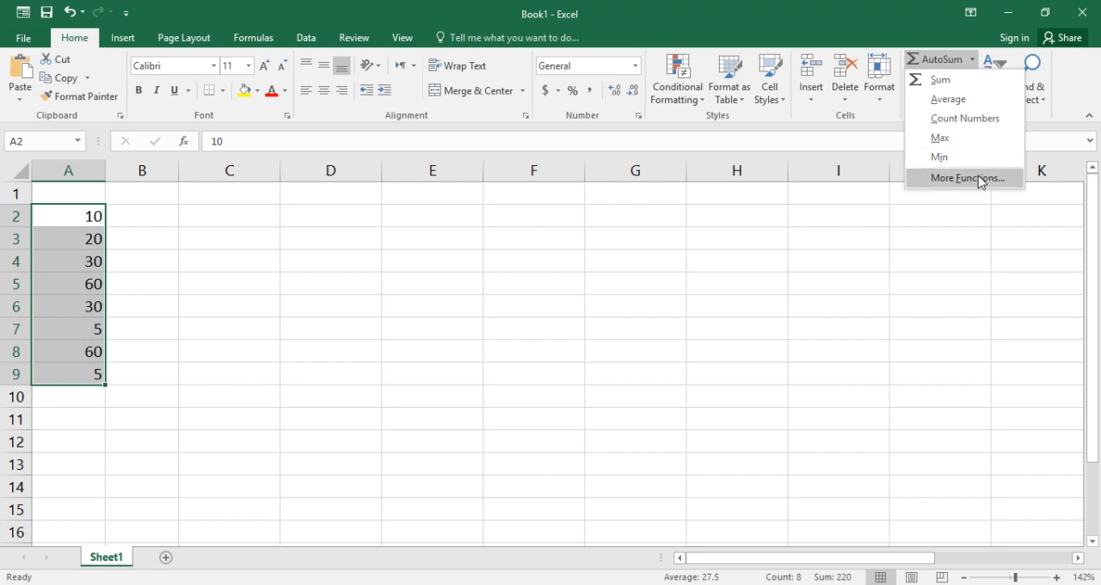
pyautogui.click(980, 179)
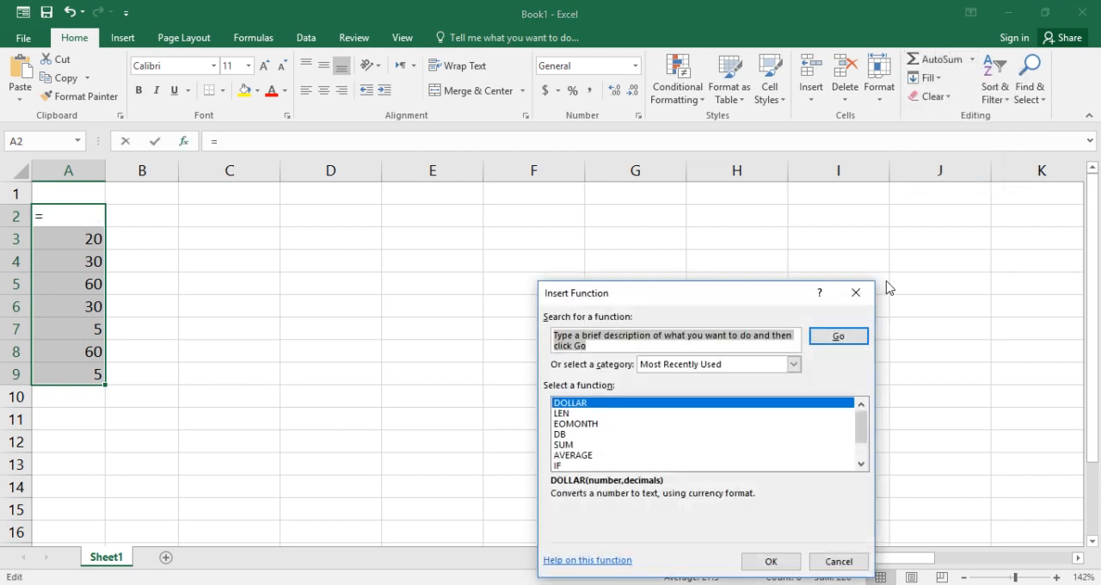
pyautogui.click(857, 298)
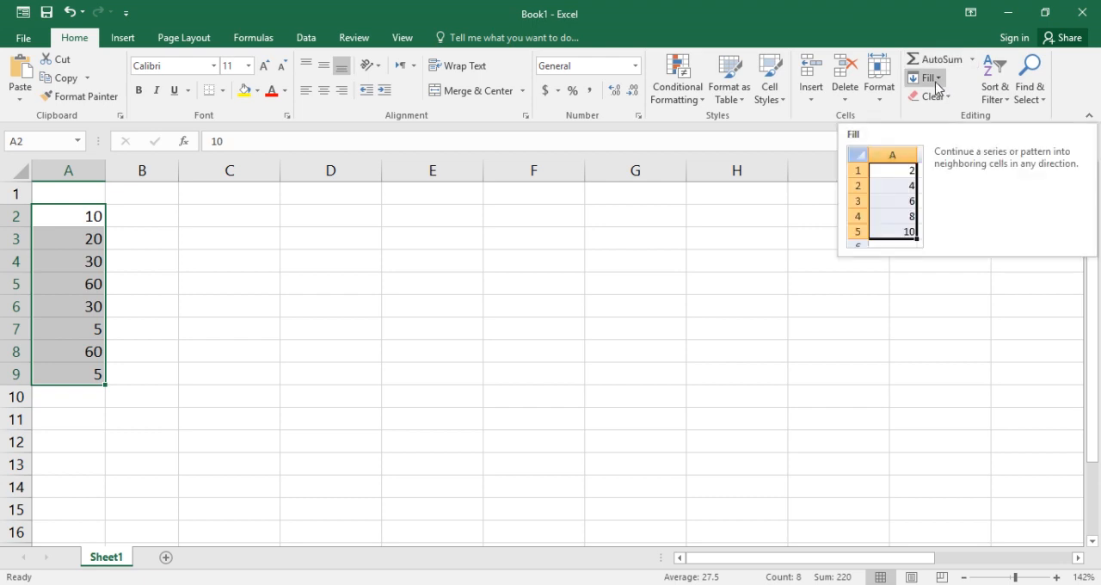
pyautogui.click(669, 306)
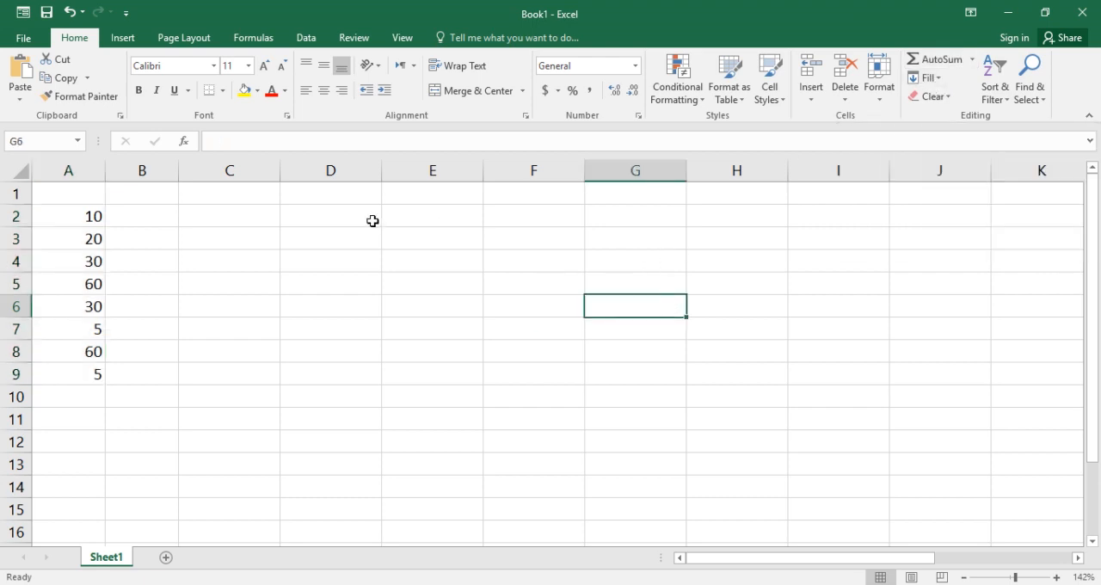
# Enter Monday in cell C2 as the starting value of a weekday list
pyautogui.click(263, 216)
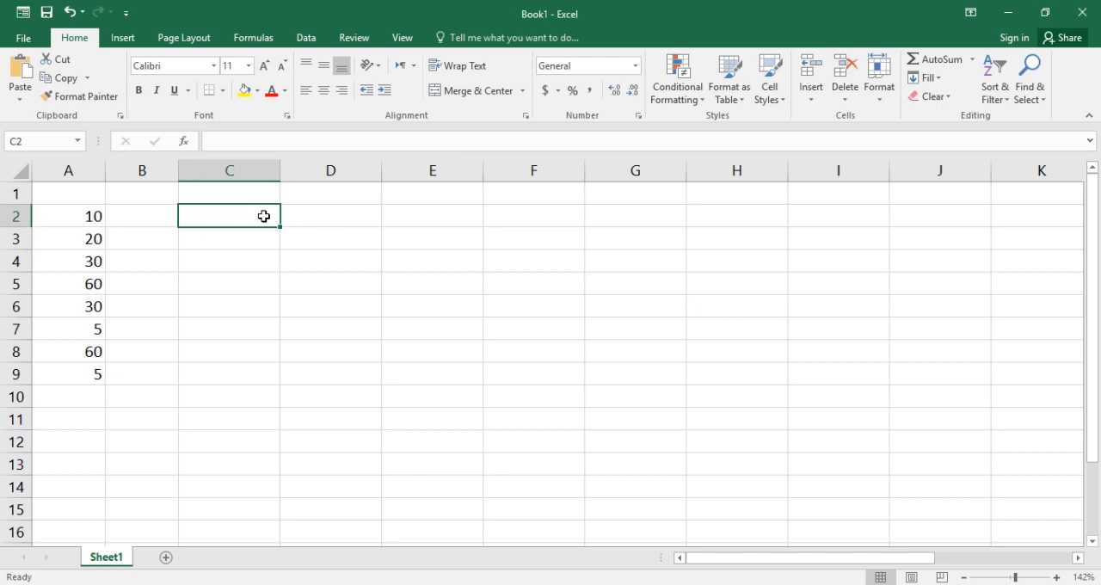
pyautogui.write('Monday')
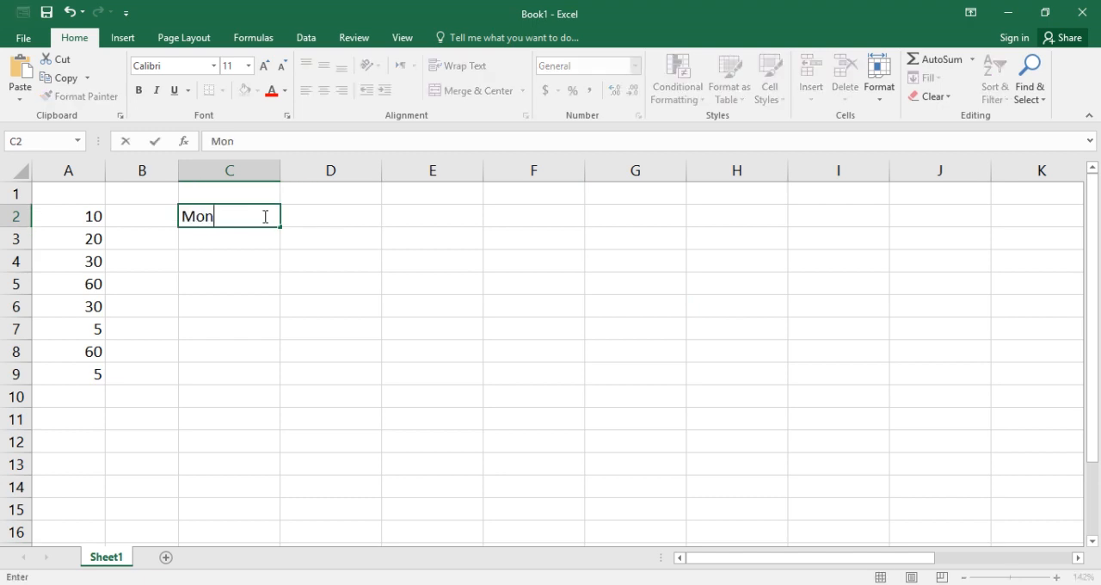
pyautogui.click(342, 270)
# Fill C2:C10 with consecutive weekdays using a column Series of type AutoFill, and review the filled range
pyautogui.click(243, 223)
pyautogui.moveTo(244, 223); pyautogui.dragTo(256, 403)
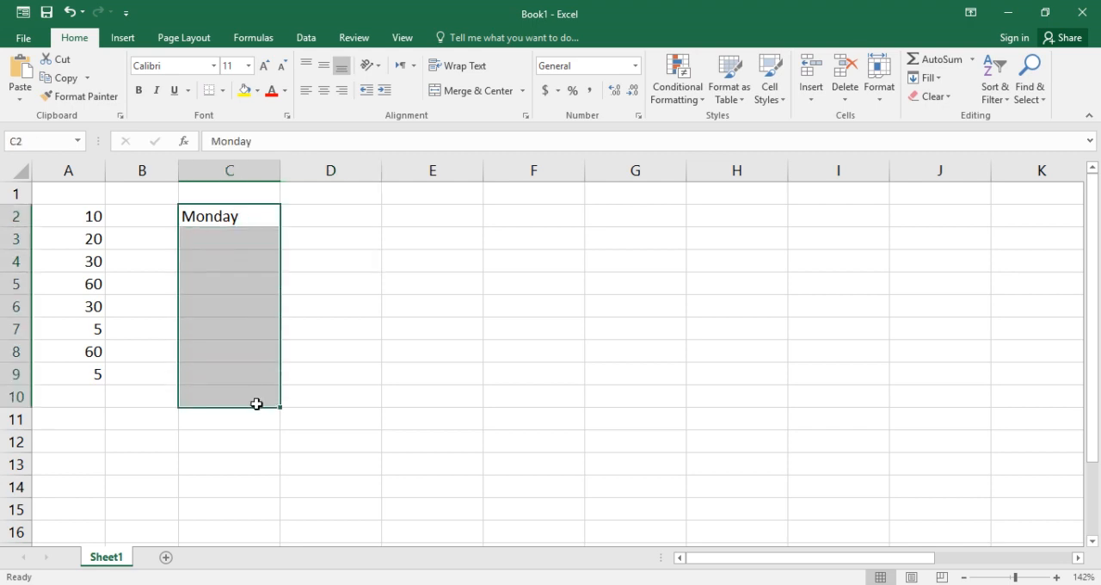
pyautogui.click(940, 80)
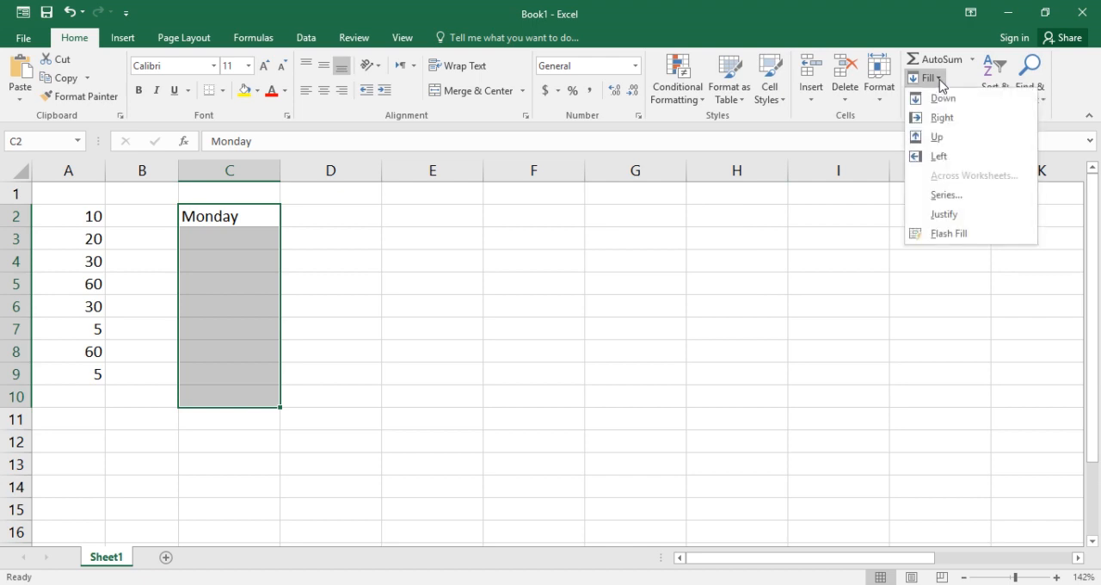
pyautogui.click(946, 194)
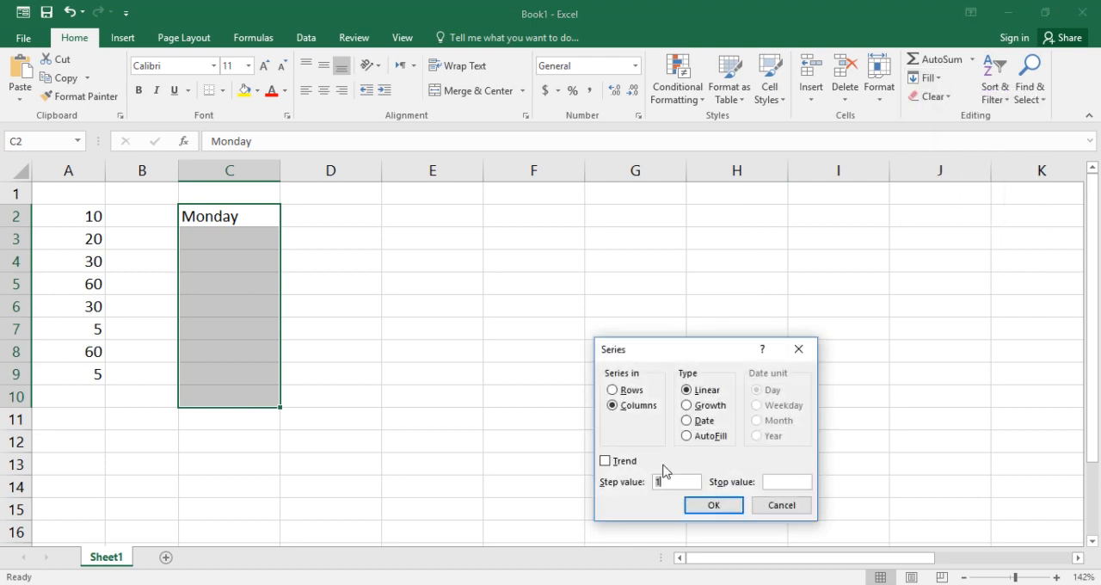
pyautogui.click(689, 436)
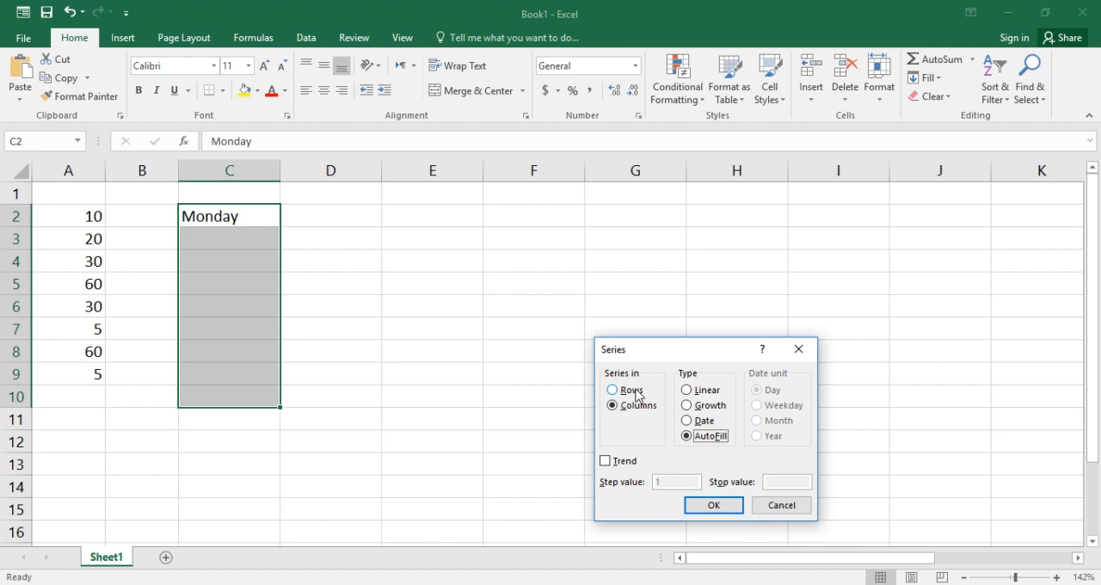
pyautogui.click(712, 506)
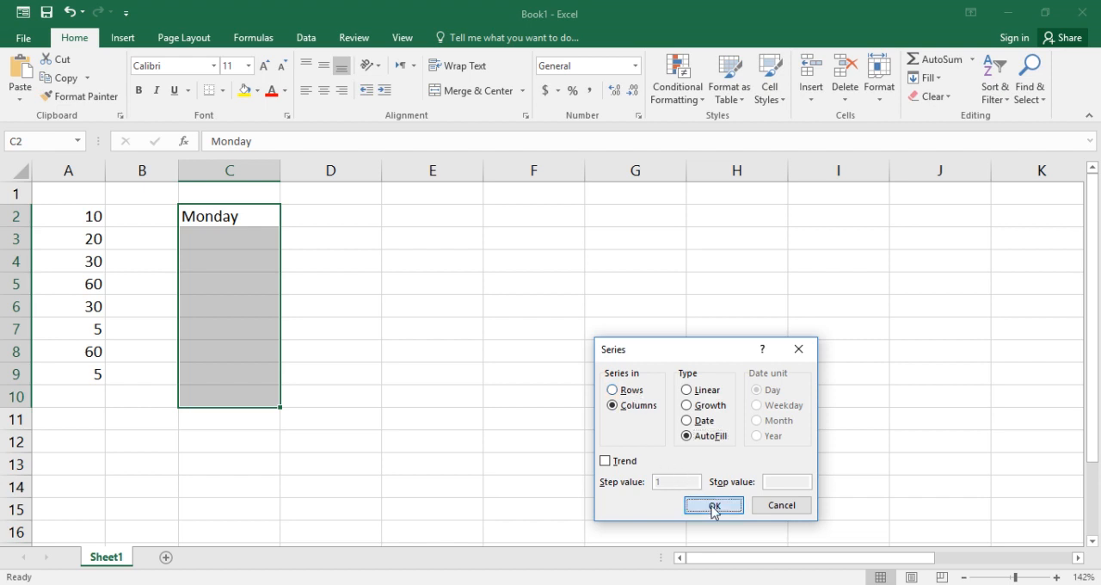
pyautogui.click(583, 388)
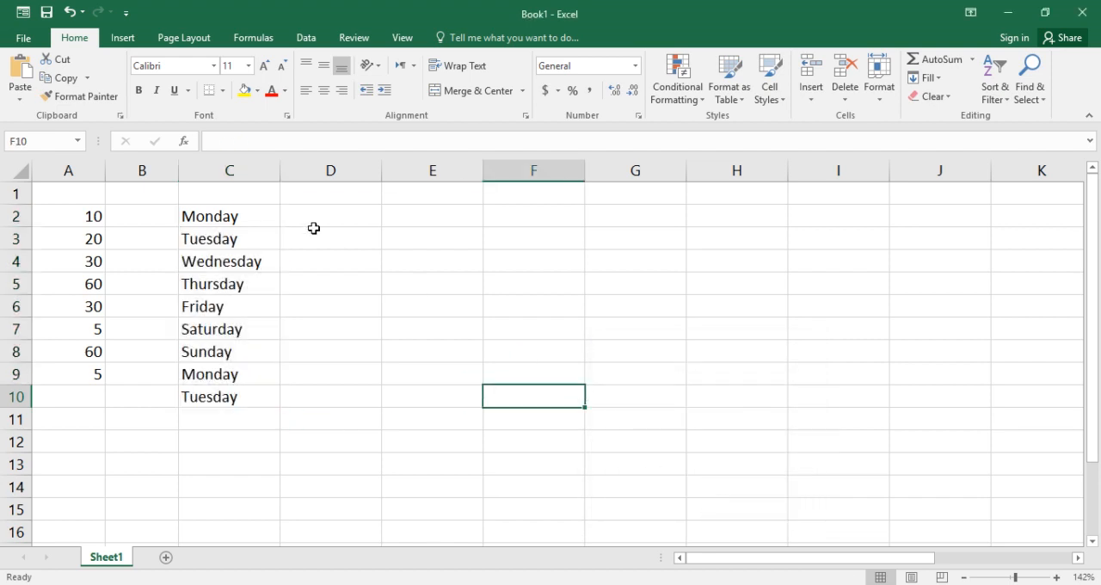
pyautogui.moveTo(256, 219); pyautogui.dragTo(251, 406)
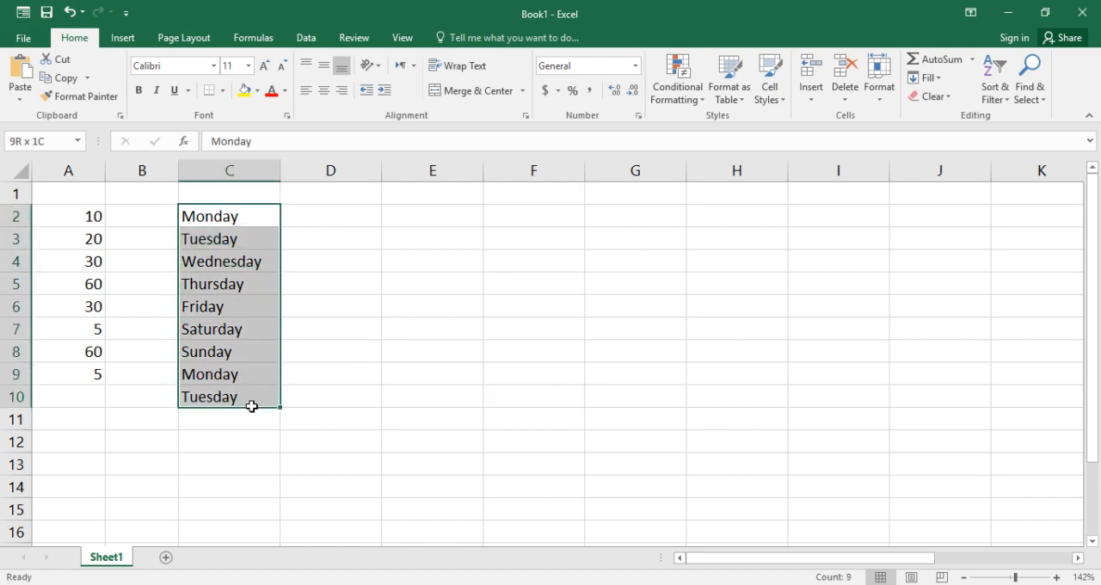
# Review the available Clear options for cell D2 without applying any of them
pyautogui.click(365, 216)
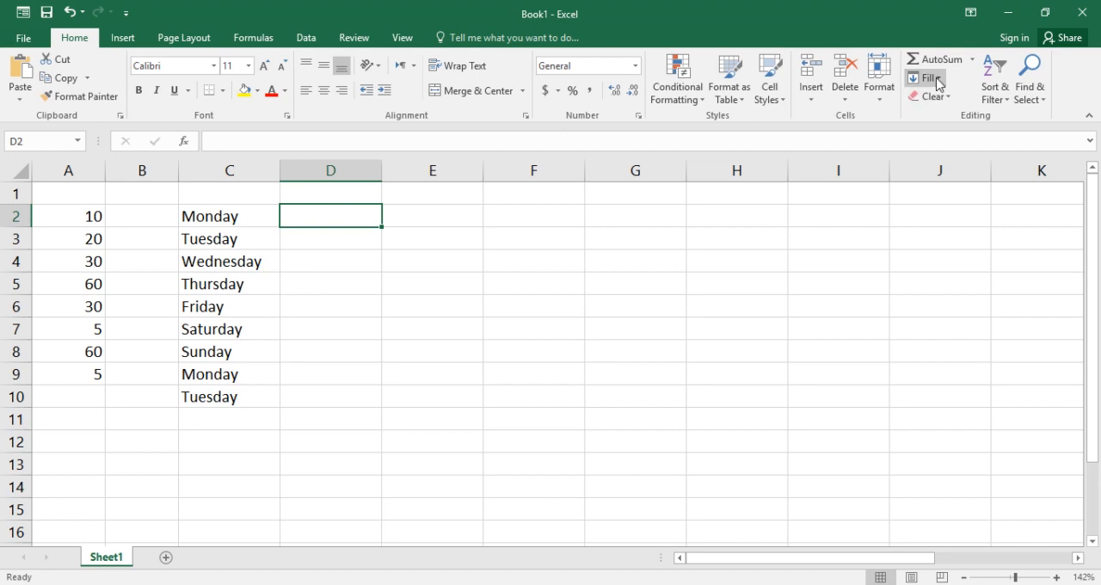
pyautogui.click(952, 98)
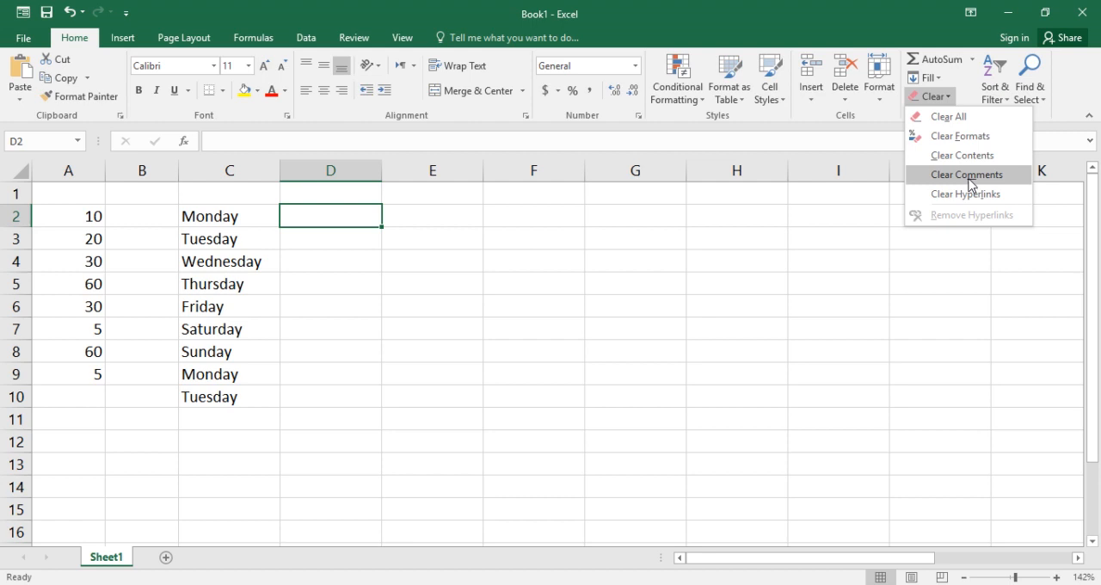
pyautogui.click(655, 318)
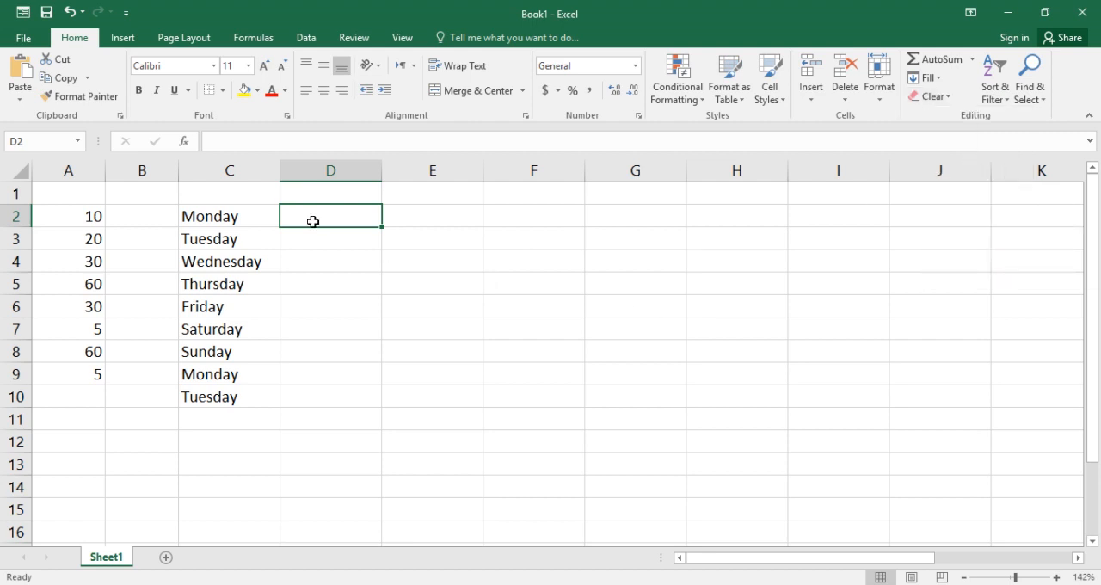
# Enter the letter H in cell D2 and select that cell again
pyautogui.write('H')
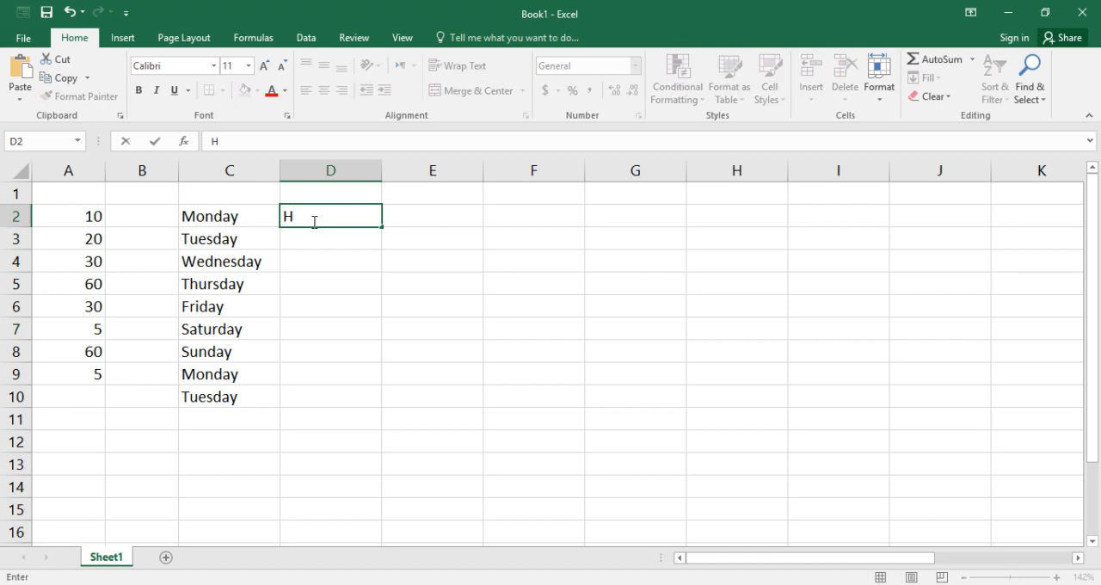
pyautogui.click(323, 238)
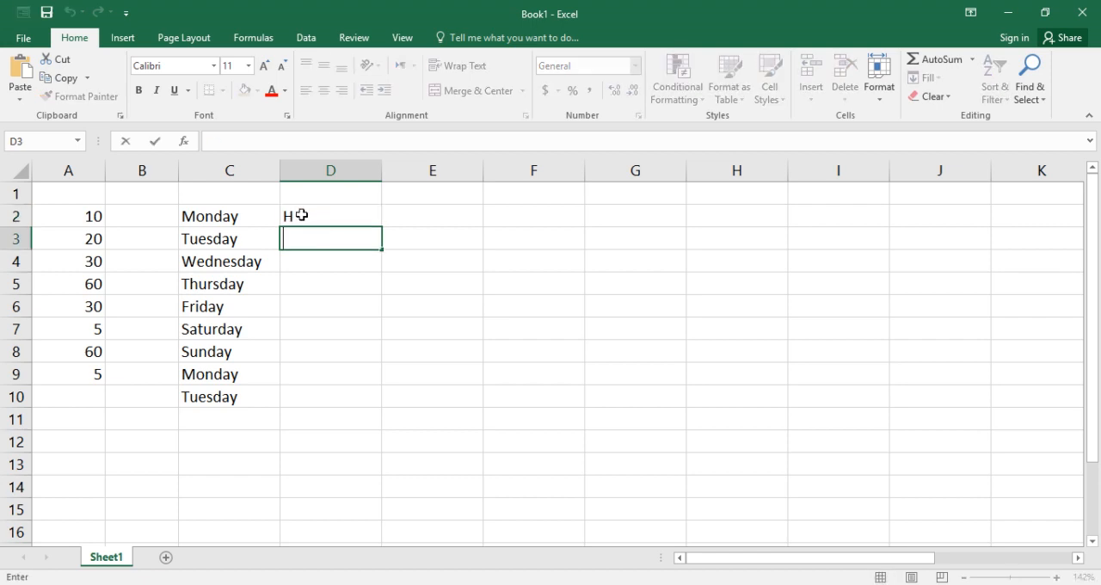
pyautogui.click(298, 215)
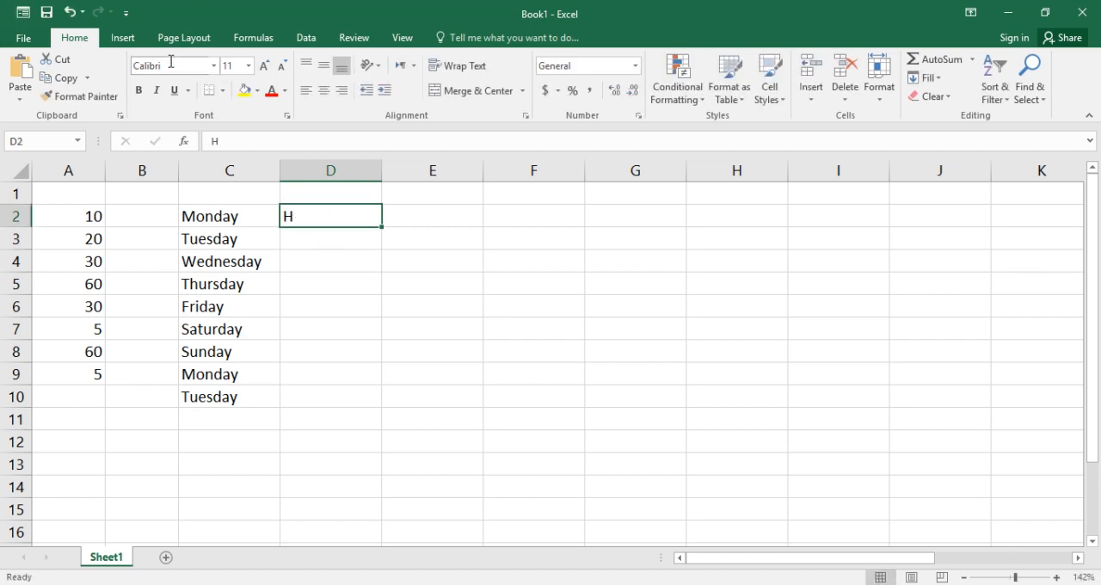
# Add a hyperlink to cell D2 pointing to the place in this document Sheet1, cell A1, with display text H
pyautogui.click(125, 39)
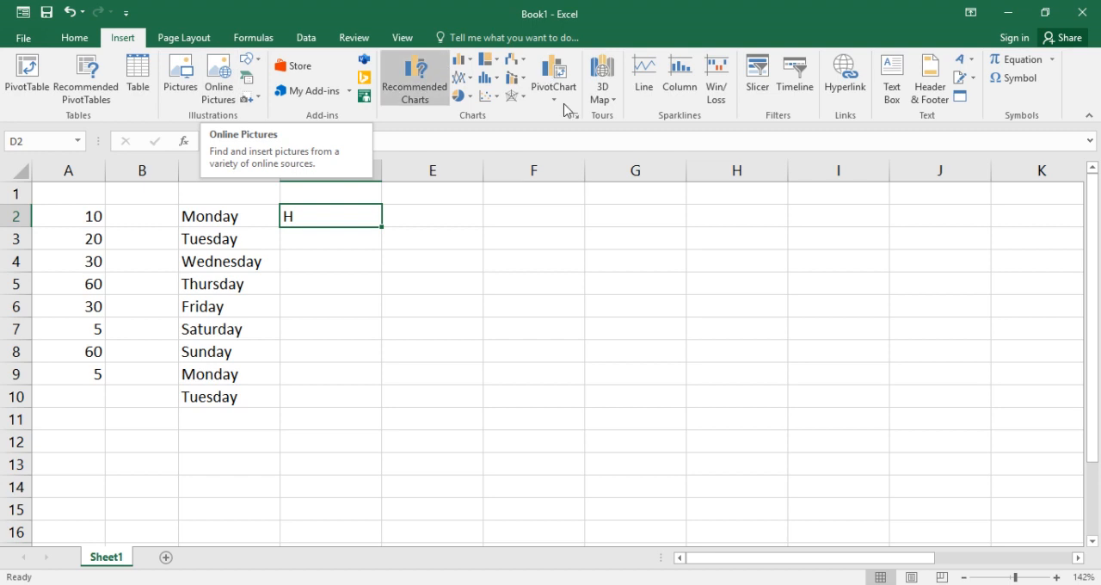
pyautogui.click(846, 78)
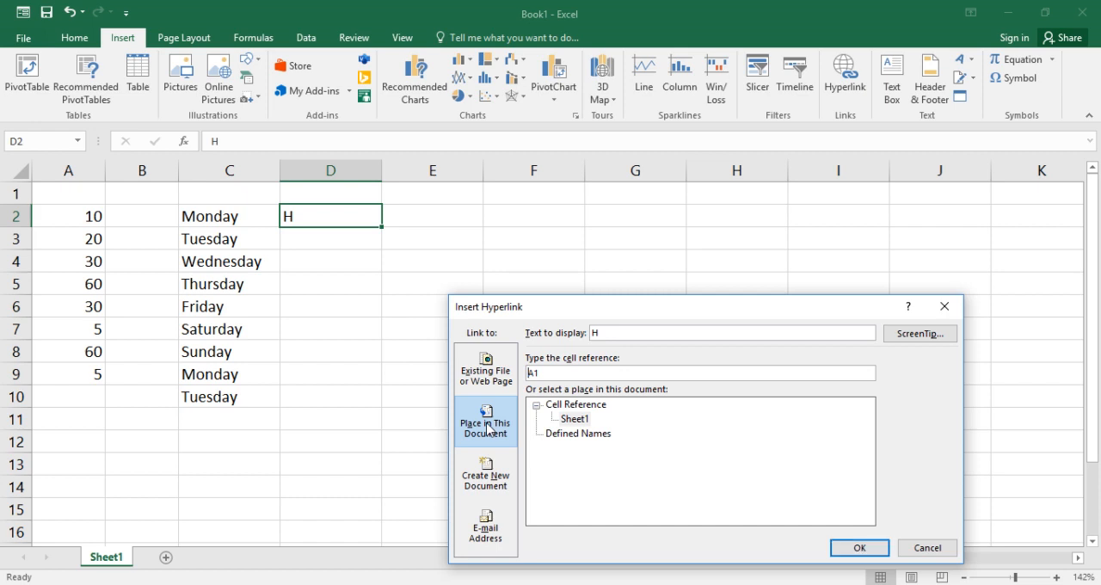
pyautogui.click(877, 547)
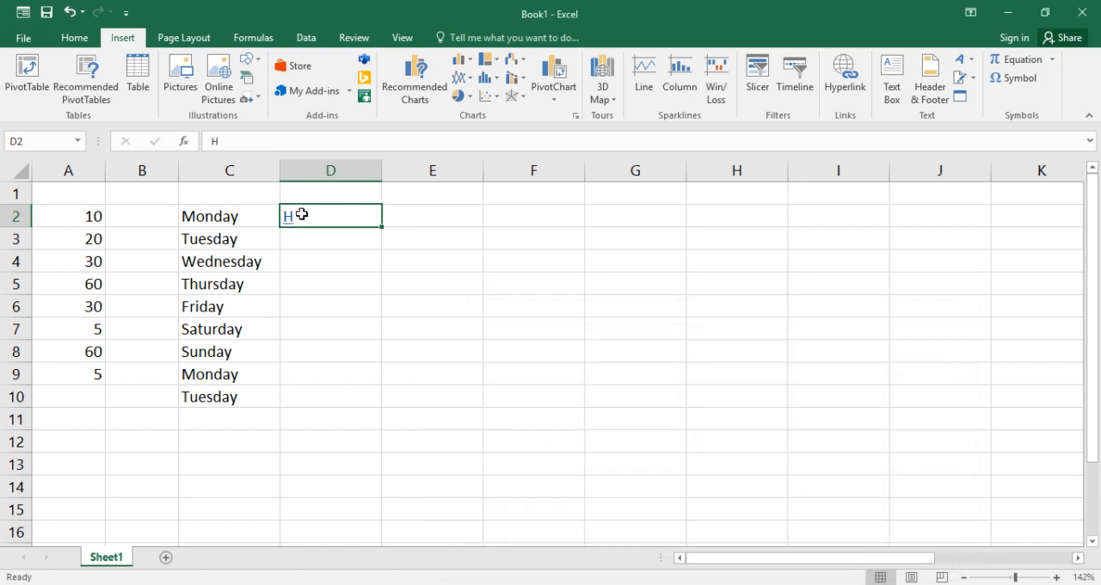
# Try to follow the hyperlink in cell D2 to cell A1 of Sheet1
pyautogui.click(299, 246)
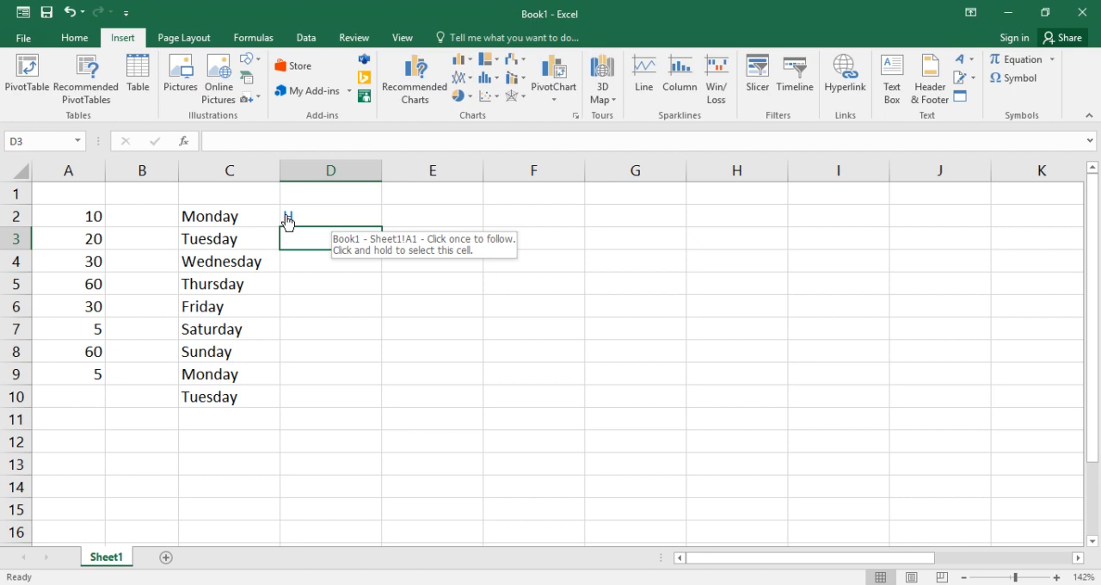
pyautogui.click(287, 221)
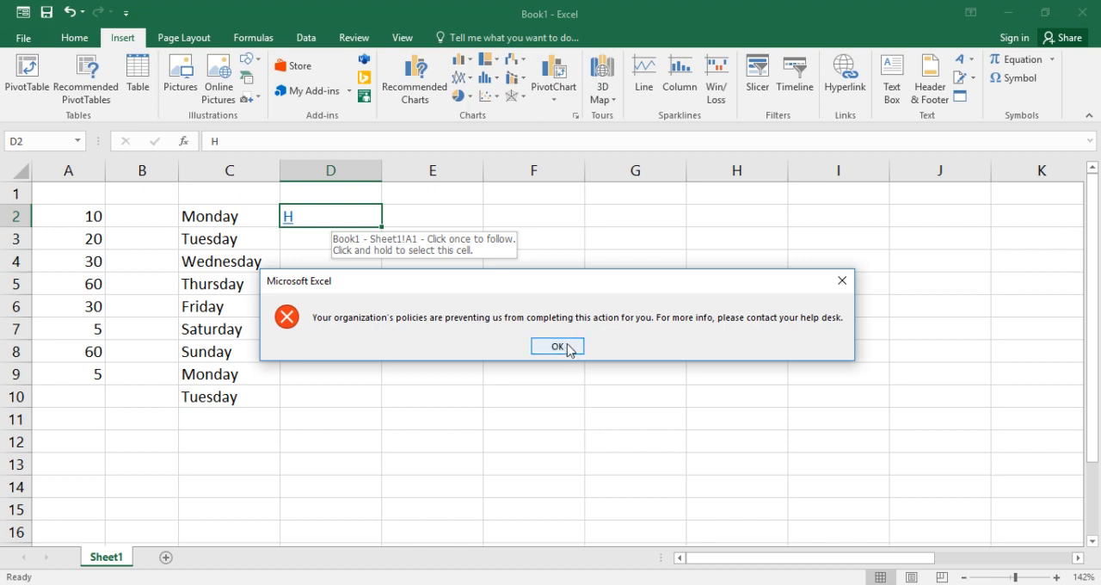
pyautogui.click(842, 281)
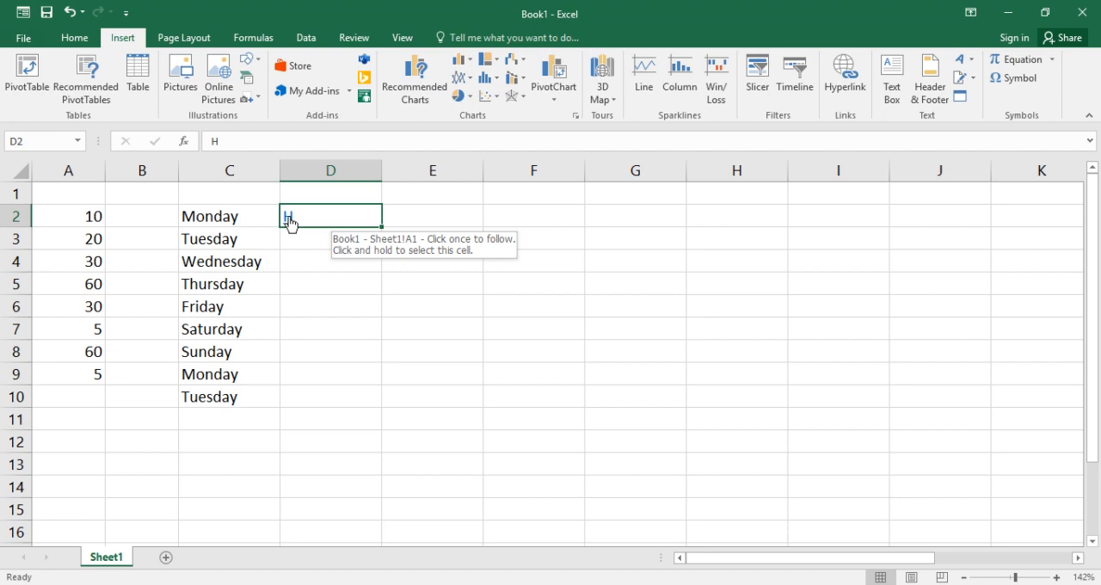
# Remove the hyperlink from cell D2 with the Remove Hyperlinks option, keeping the letter H in the cell
pyautogui.click(356, 399)
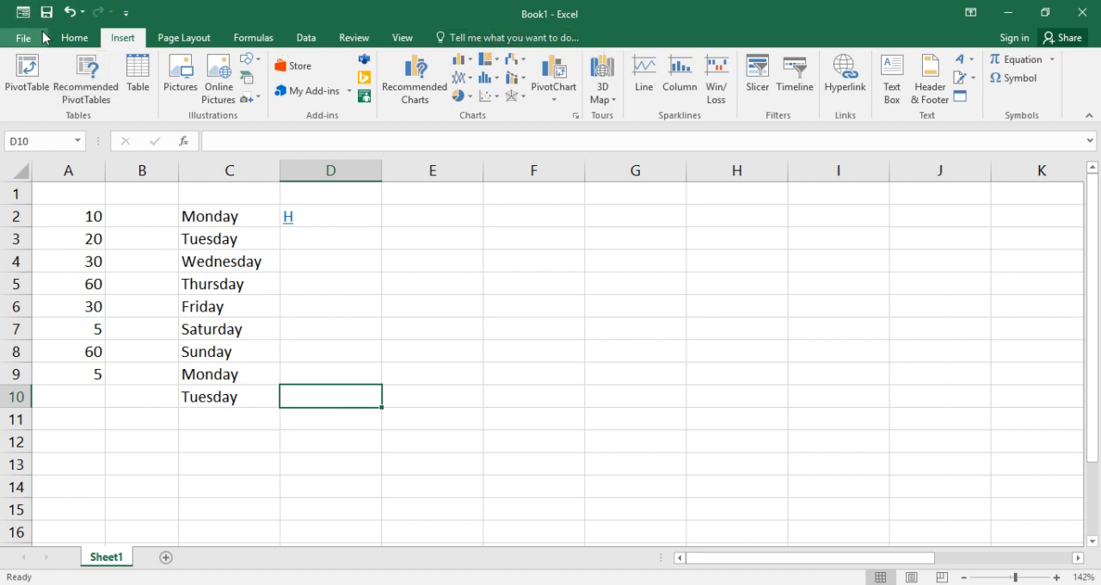
pyautogui.click(74, 38)
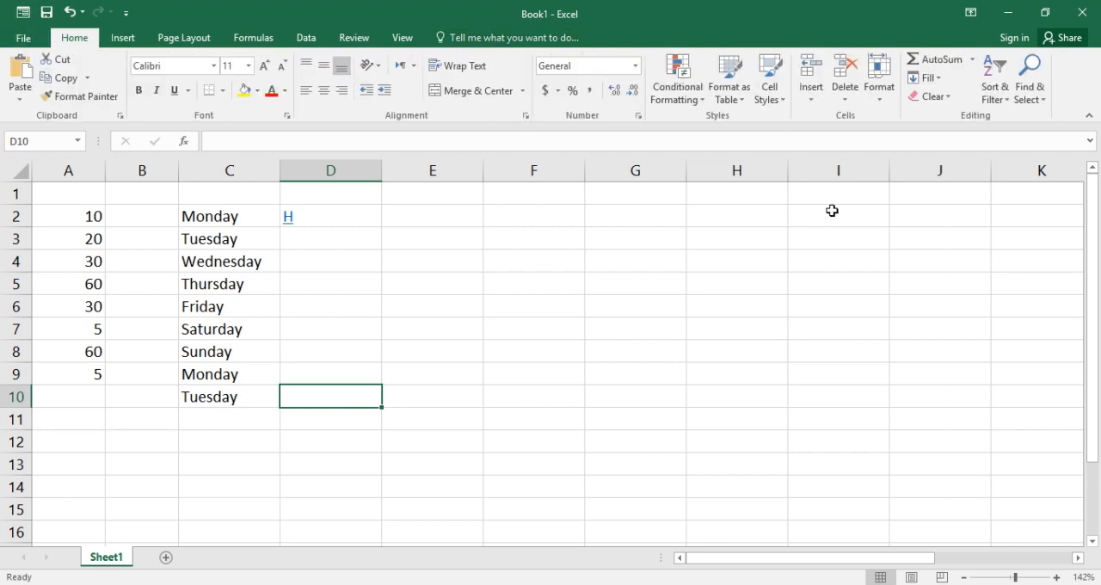
pyautogui.click(951, 96)
pyautogui.click(800, 416)
pyautogui.click(315, 213)
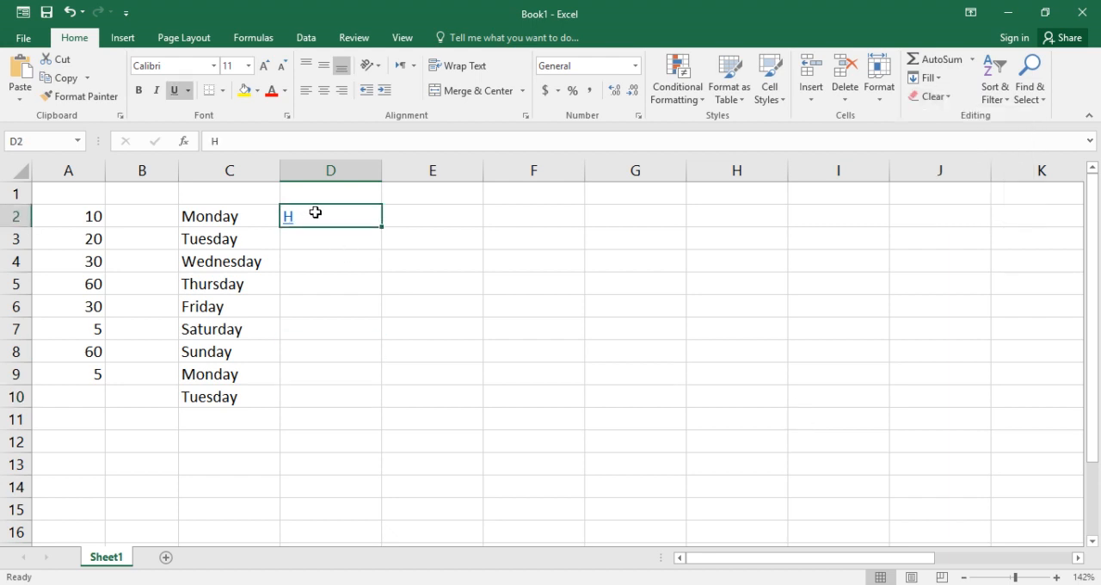
pyautogui.click(950, 97)
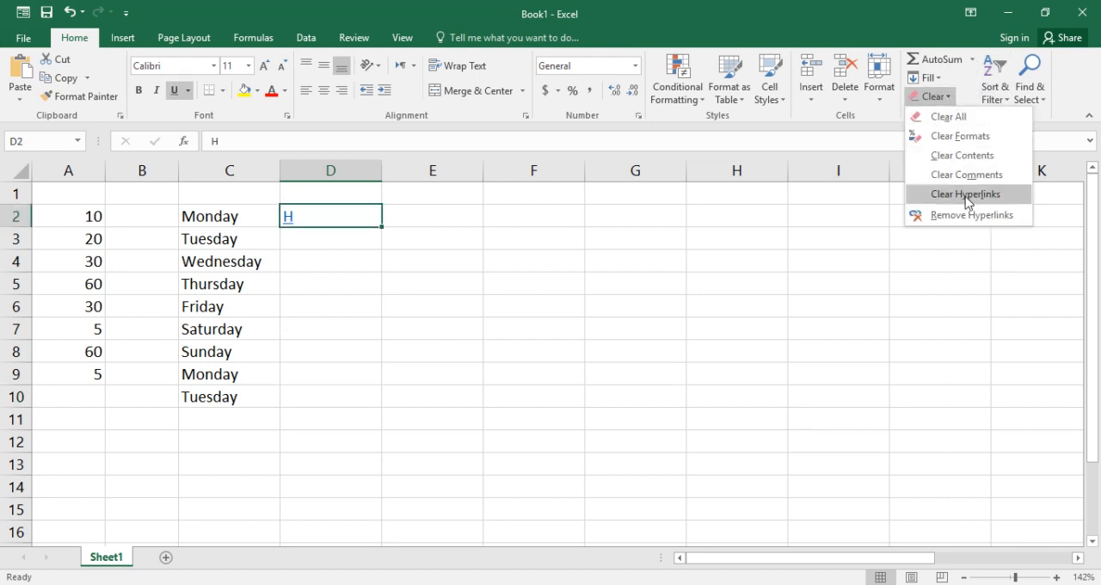
pyautogui.click(974, 221)
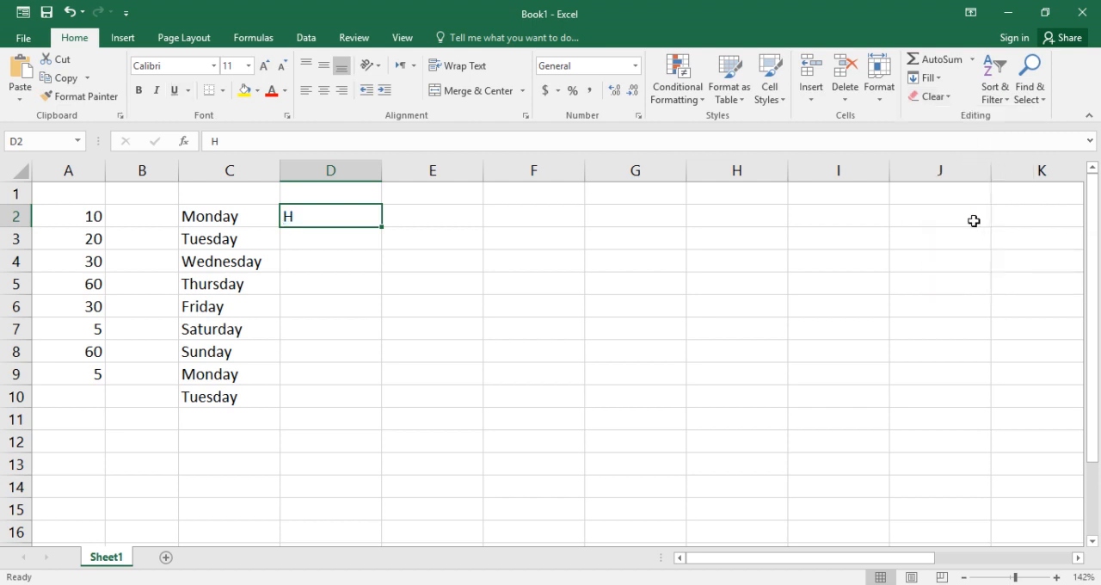
pyautogui.click(663, 231)
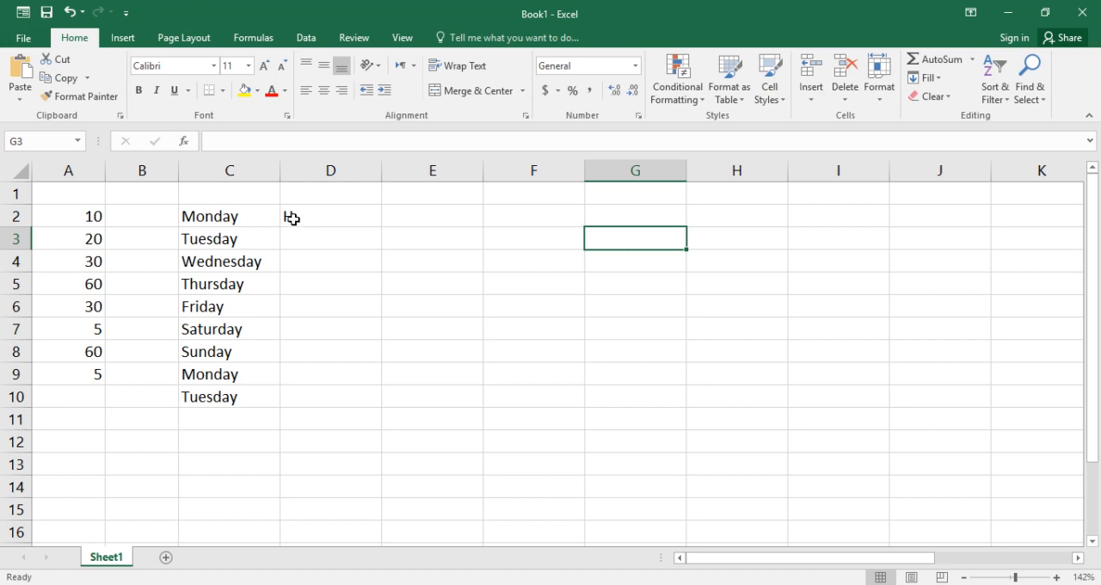
pyautogui.click(328, 275)
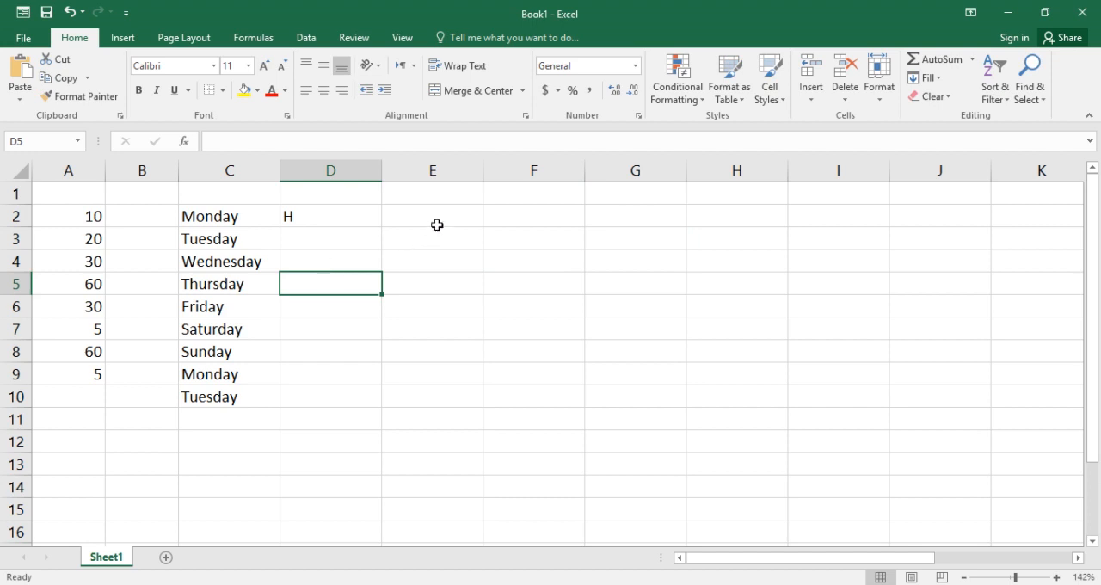
# Select the whole of column A and sort its numbers from smallest to largest
pyautogui.click(441, 218)
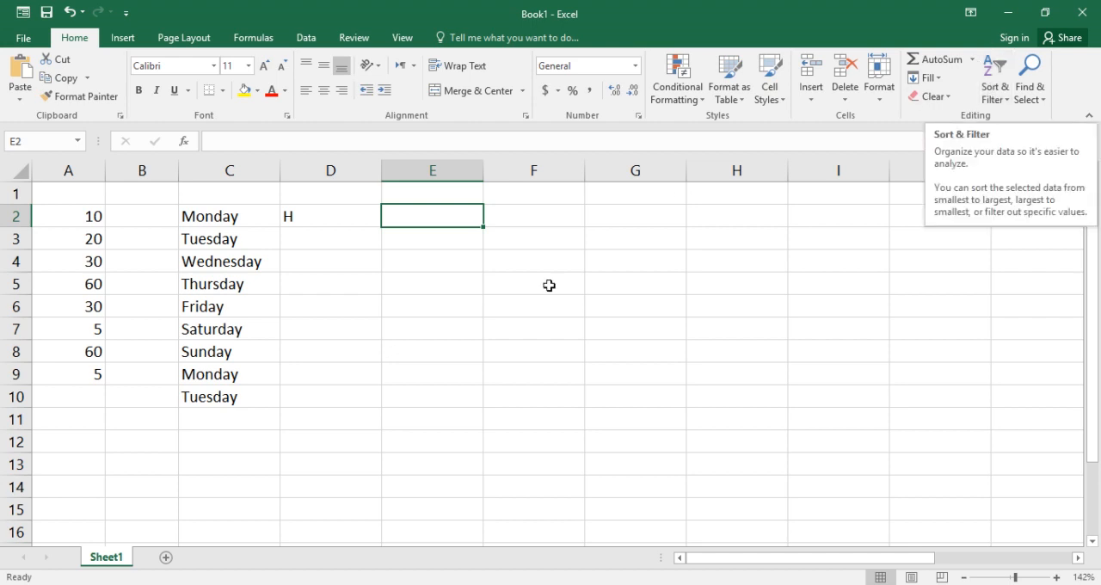
pyautogui.click(217, 170)
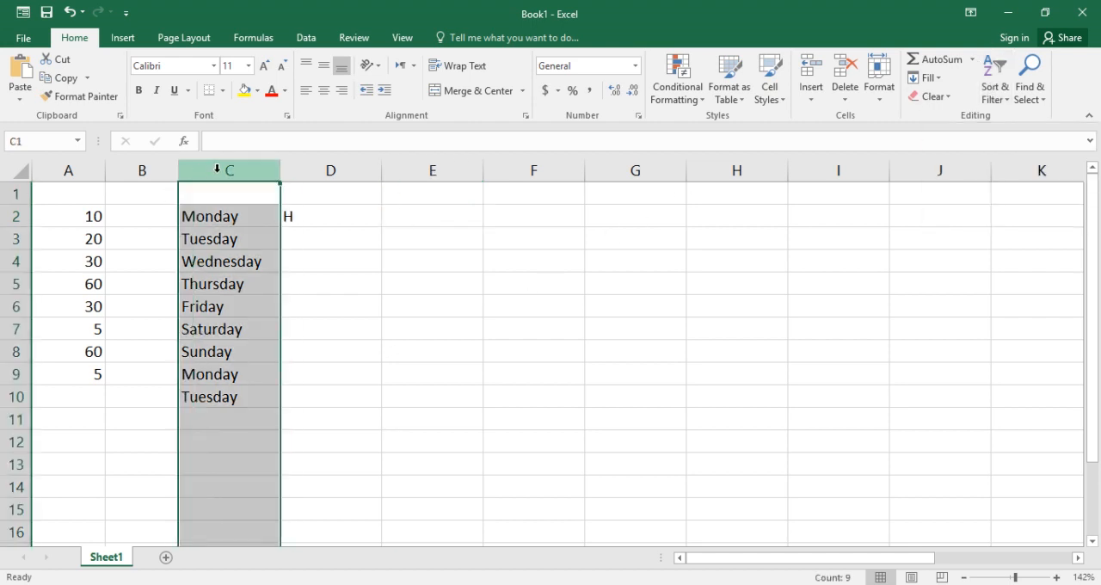
pyautogui.click(82, 170)
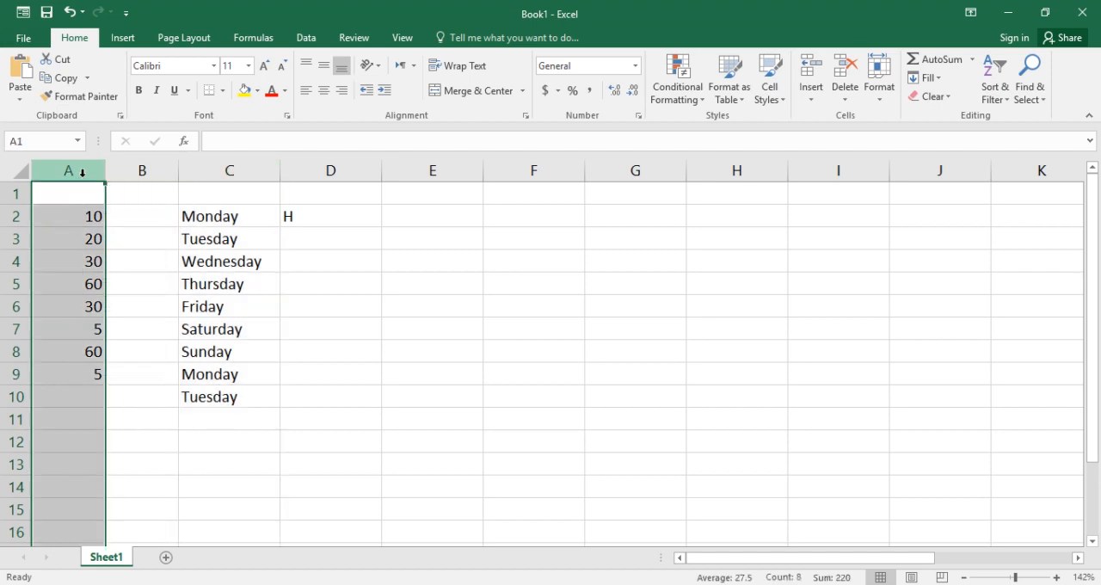
pyautogui.click(992, 92)
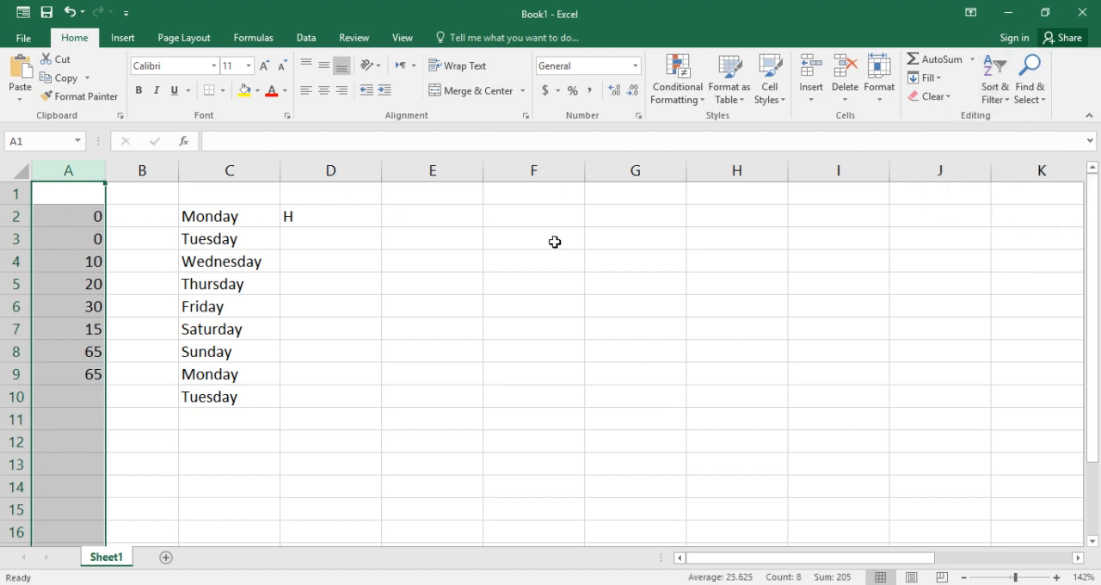
# Try sorting the whole of column A from largest to smallest, and undo that sort
pyautogui.click(1002, 96)
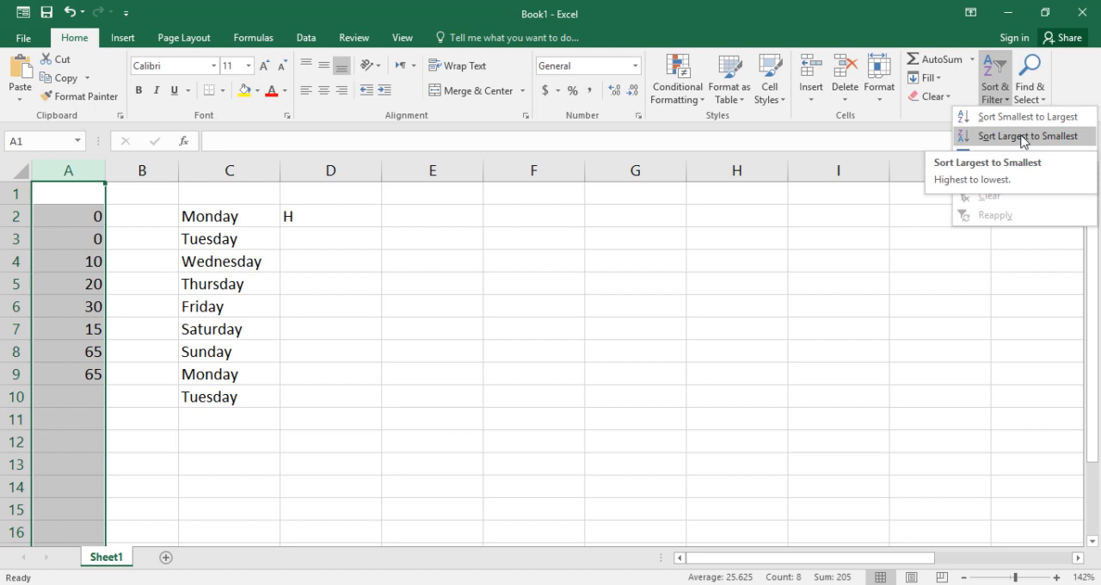
pyautogui.click(1023, 137)
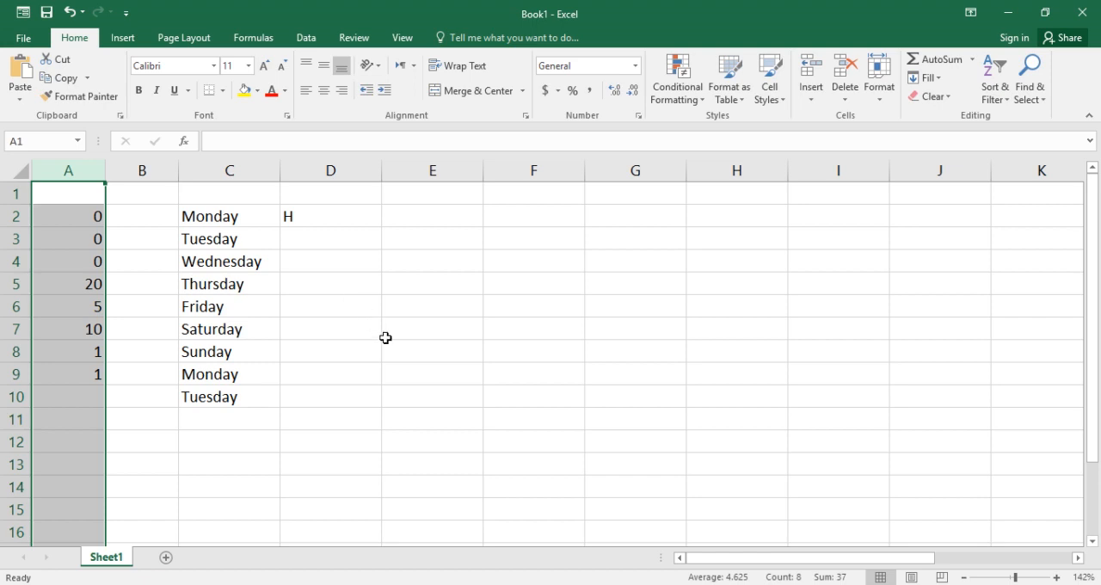
pyautogui.hotkey('ctrl', 'z')
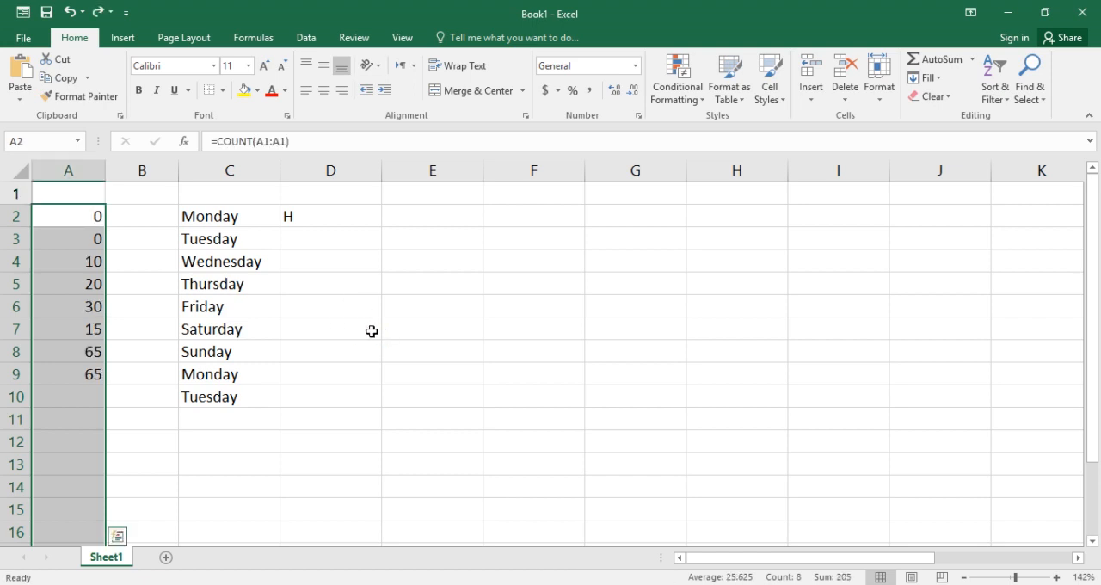
# Sort only cells A2:A9 from largest to smallest and widen column A slightly
pyautogui.click(442, 308)
pyautogui.moveTo(86, 210); pyautogui.dragTo(76, 368)
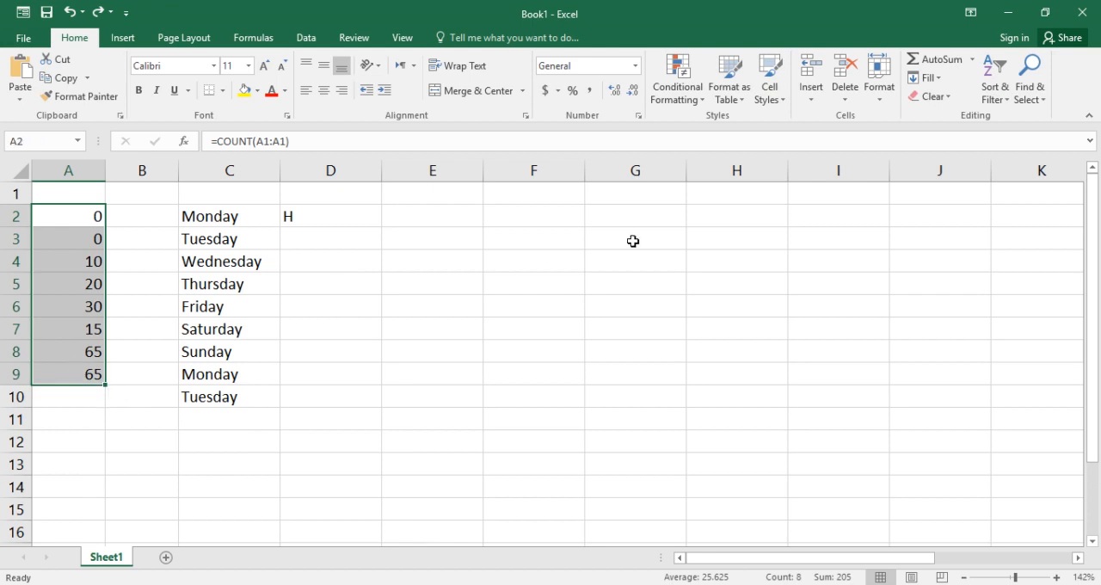
pyautogui.click(995, 90)
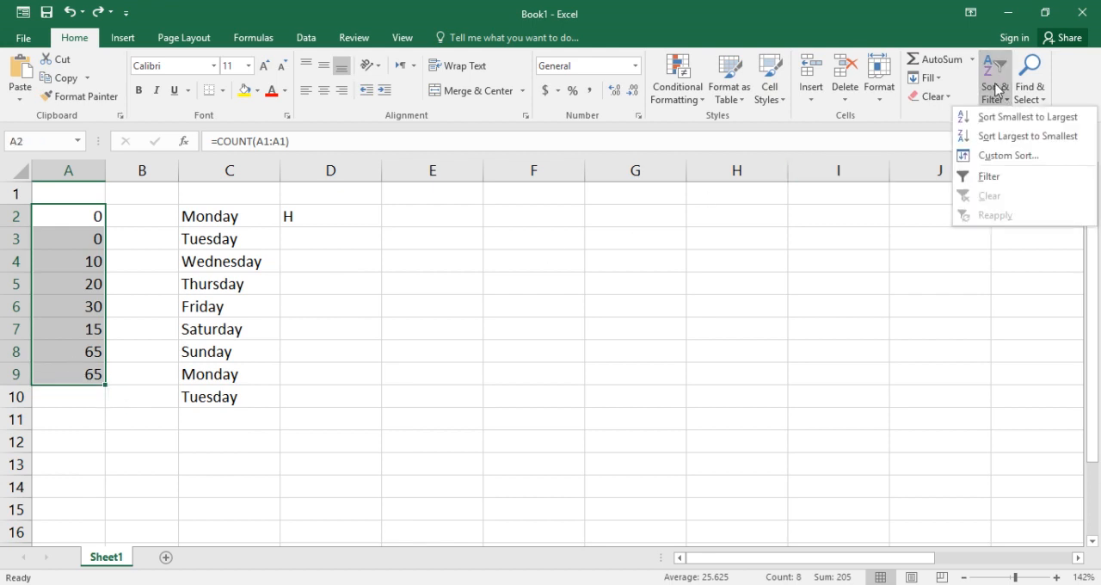
pyautogui.click(1026, 136)
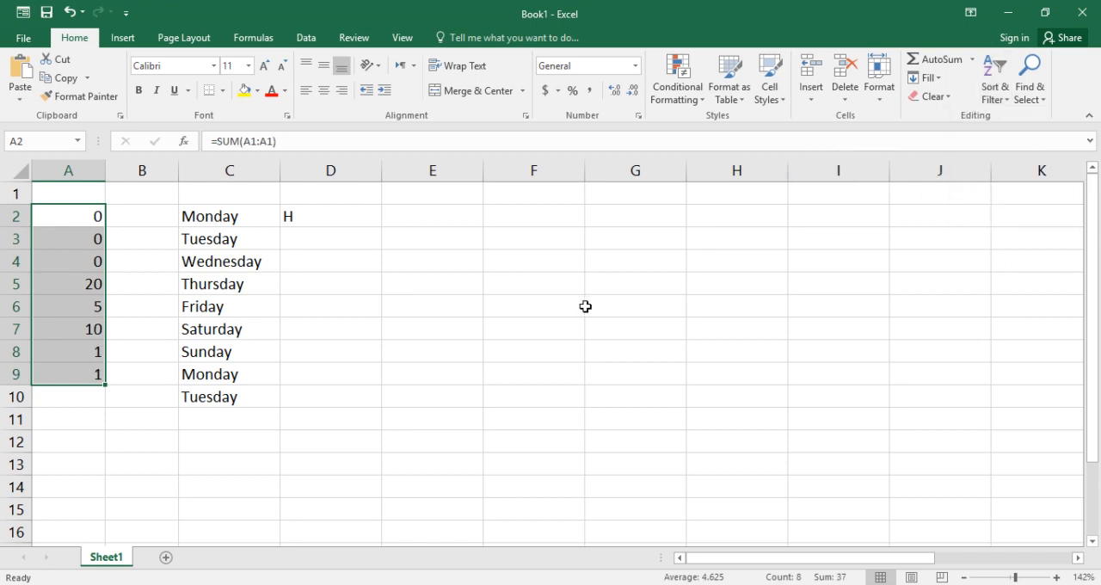
pyautogui.moveTo(106, 172); pyautogui.dragTo(131, 171)
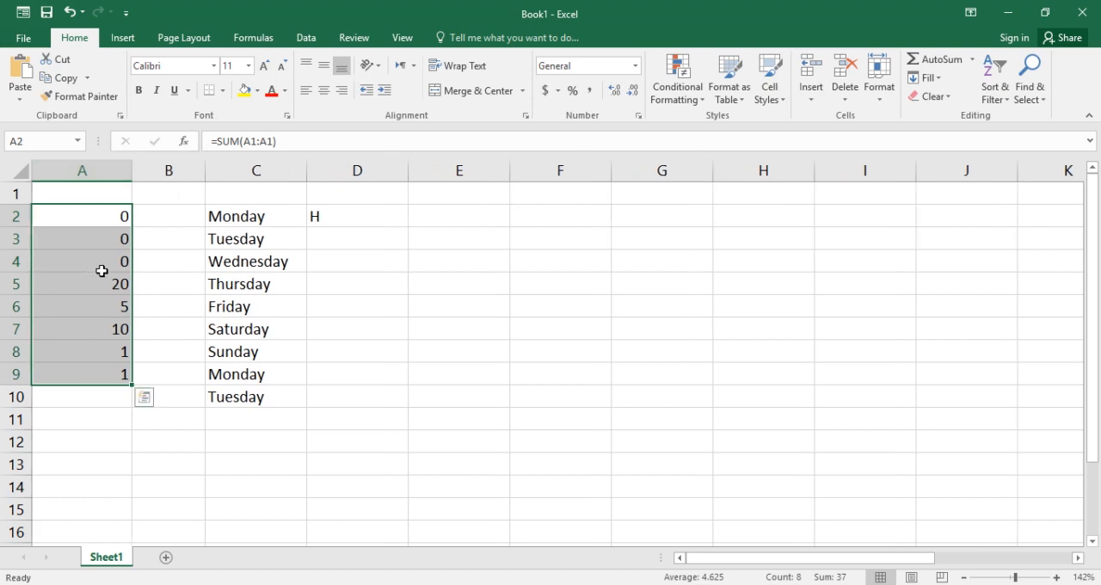
# Enter the values 120, 130, 39, 45, 0 and 33 down cells E2 to E7
pyautogui.click(440, 220)
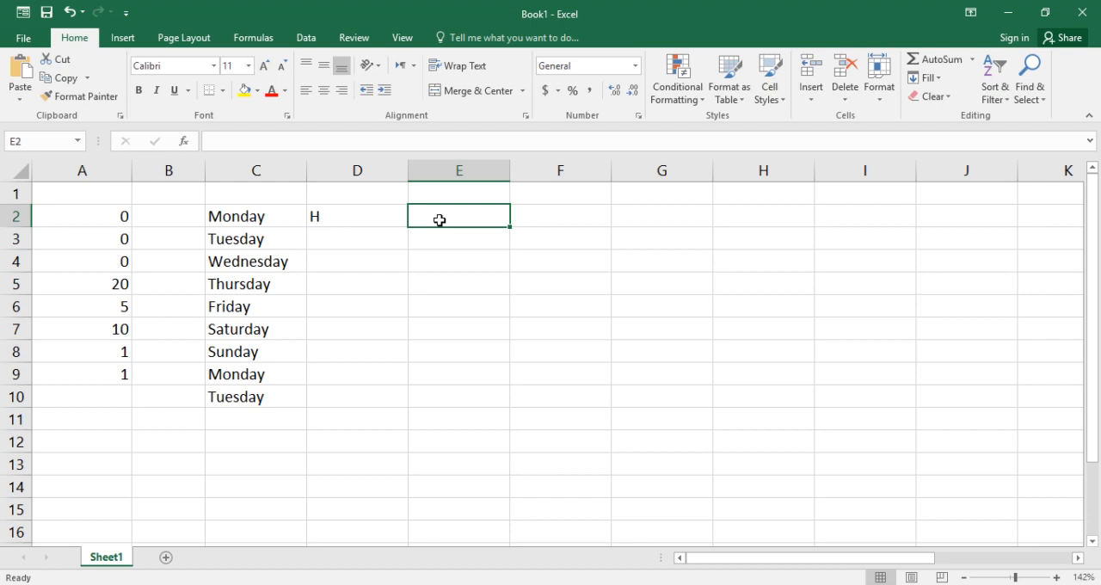
pyautogui.write('120')
pyautogui.press('Return')
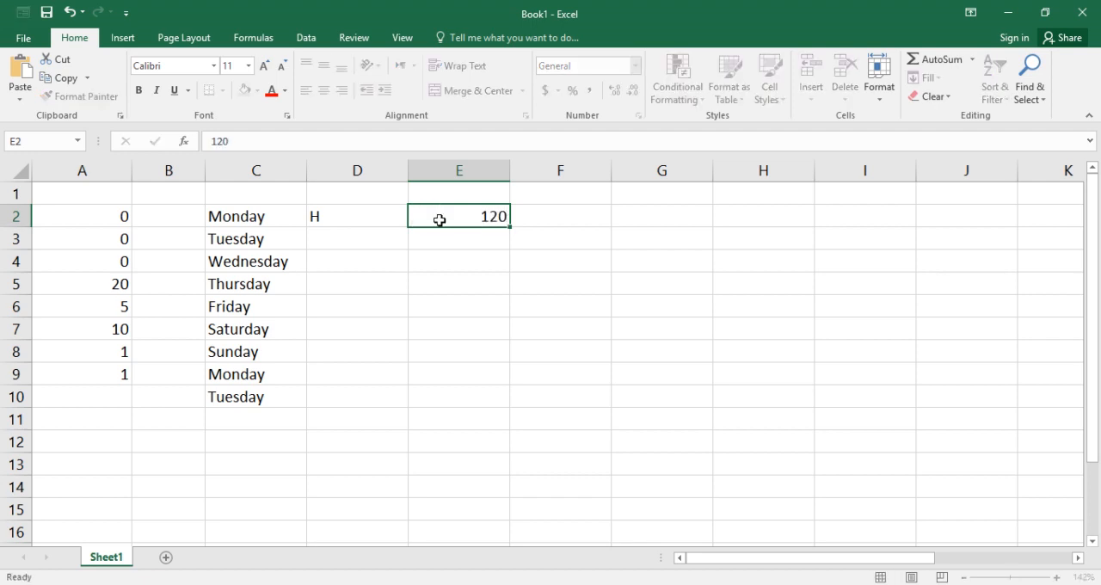
pyautogui.write('130')
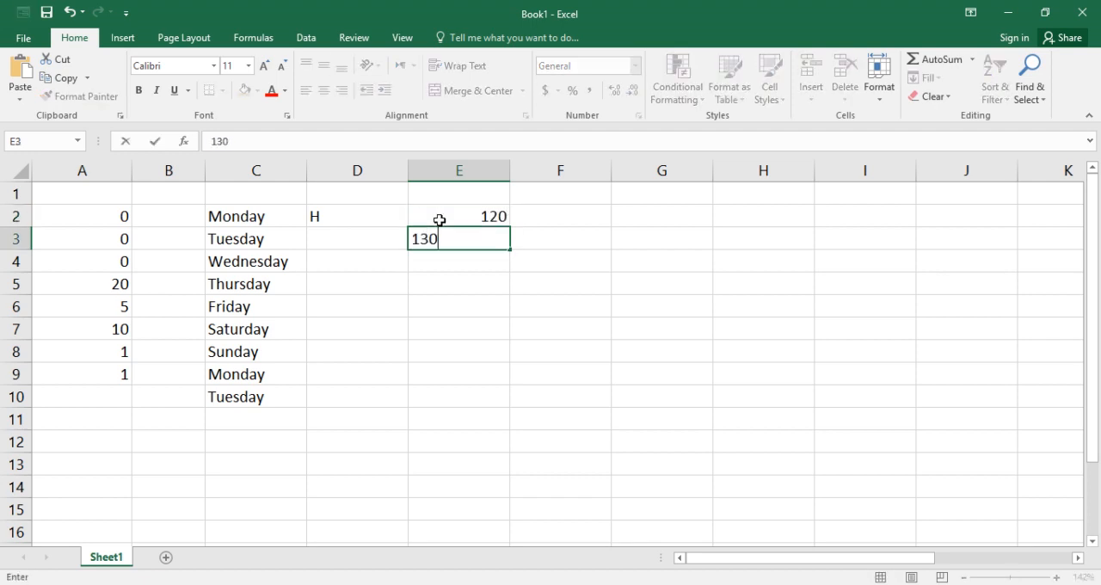
pyautogui.press('Return')
pyautogui.write('39')
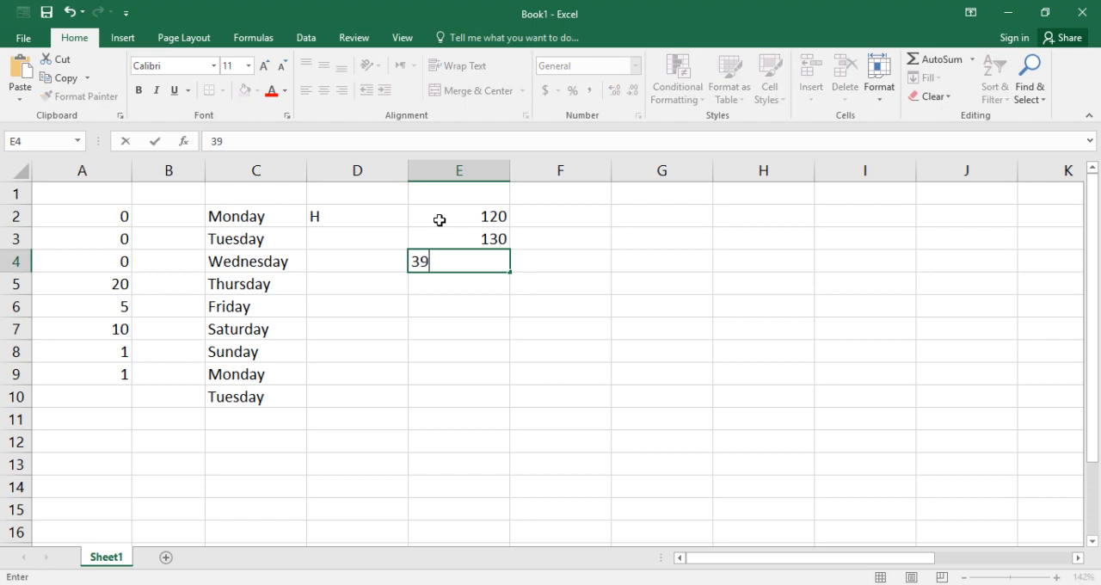
pyautogui.press('Return')
pyautogui.write('45')
pyautogui.press('Return')
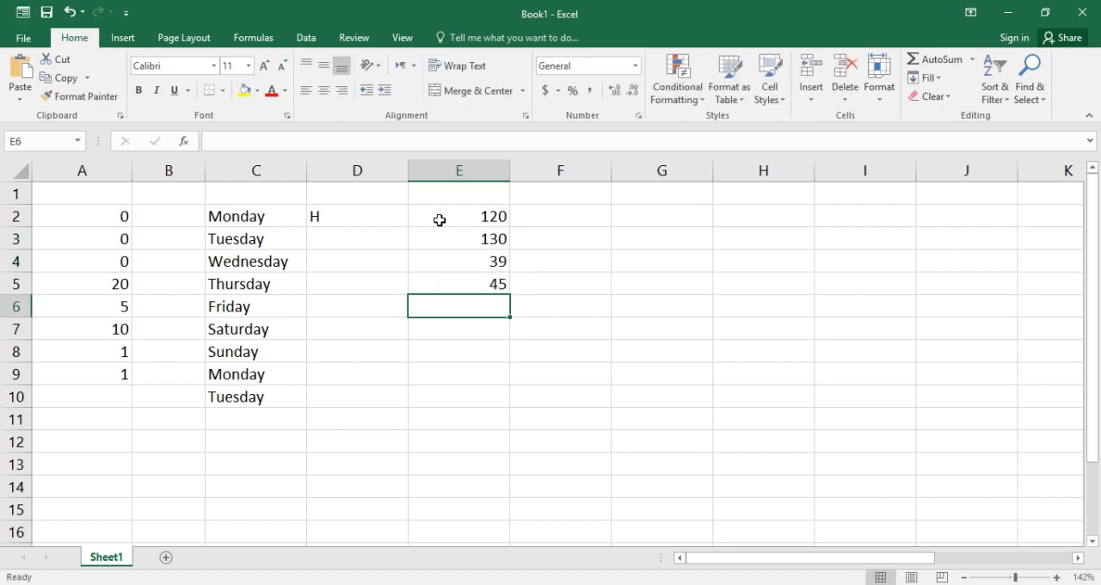
pyautogui.write('0')
pyautogui.press('Return')
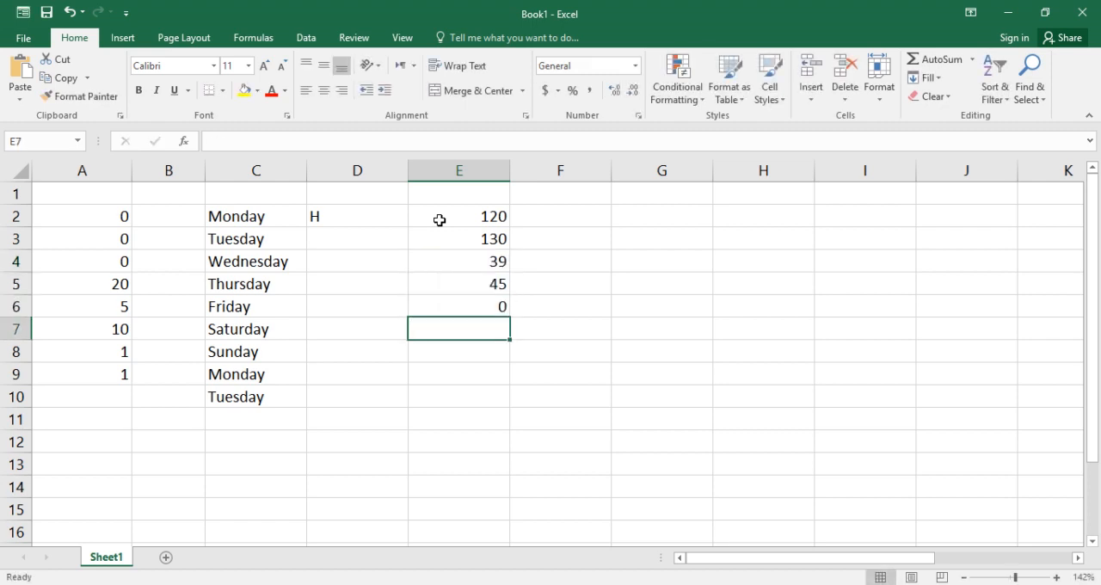
pyautogui.write('33')
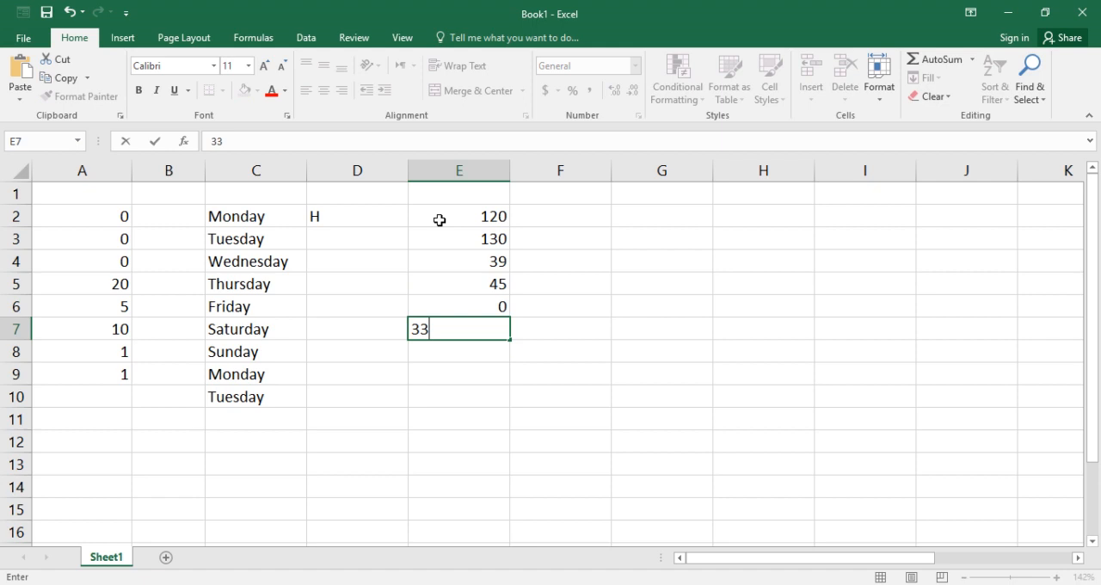
pyautogui.click(711, 225)
# Sort cells E2:E7 from smallest to largest, continuing with the current selection only
pyautogui.moveTo(492, 217); pyautogui.dragTo(491, 328)
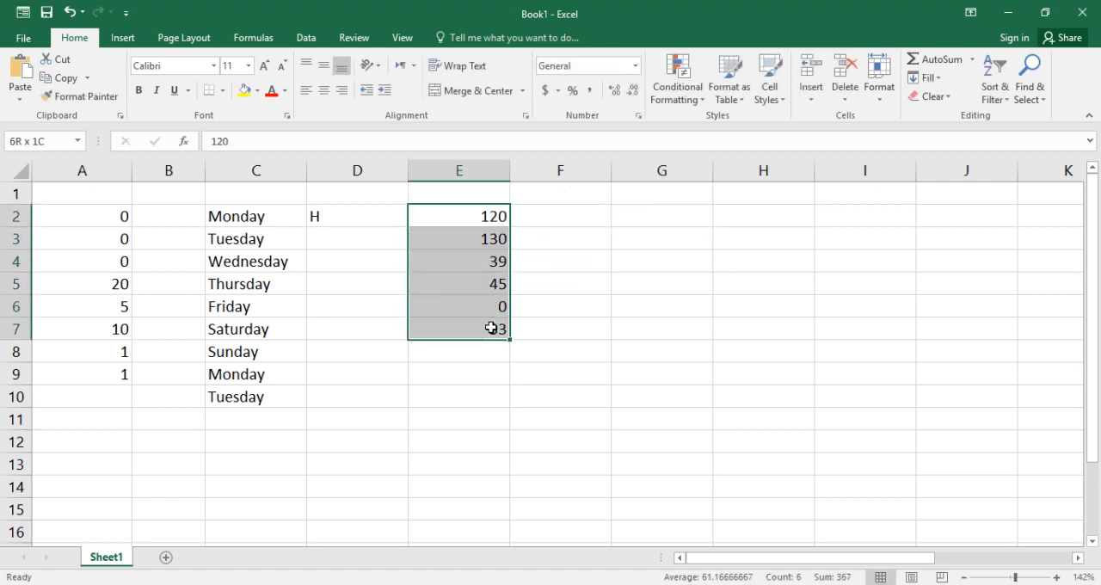
pyautogui.click(991, 100)
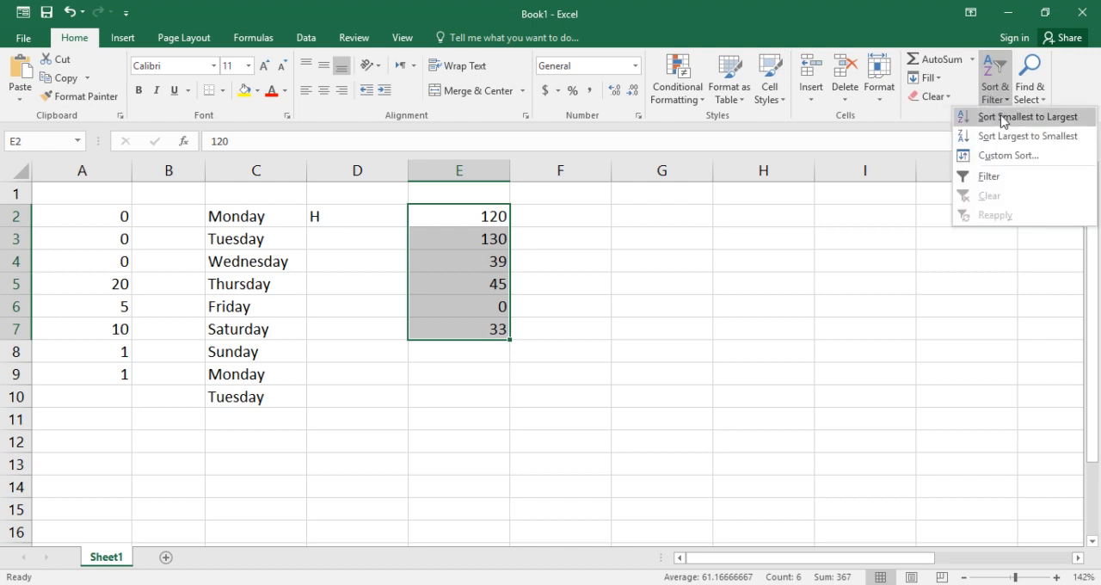
pyautogui.click(1004, 119)
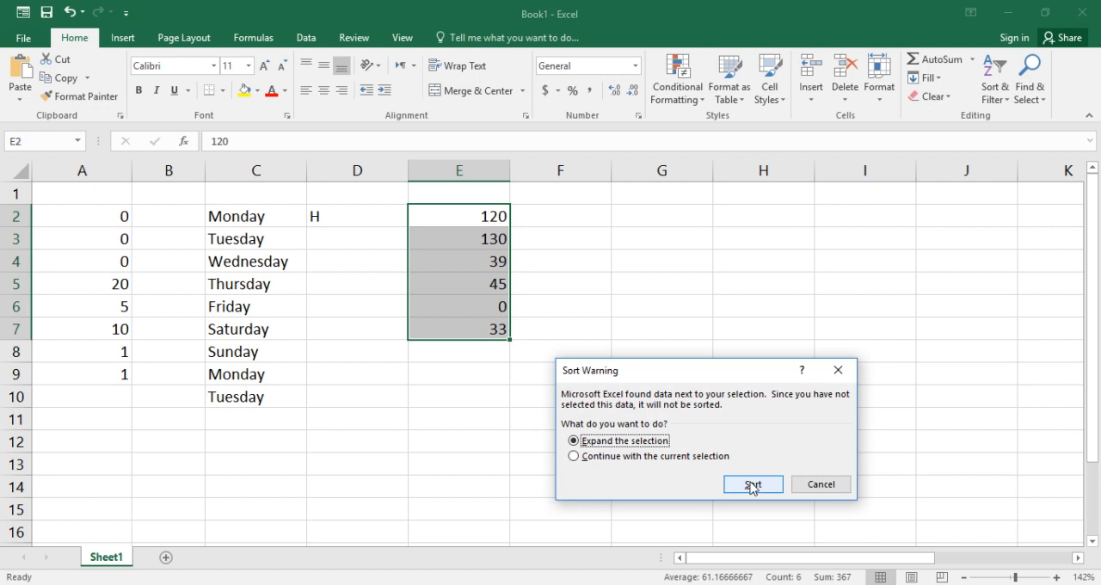
pyautogui.click(699, 456)
pyautogui.click(751, 484)
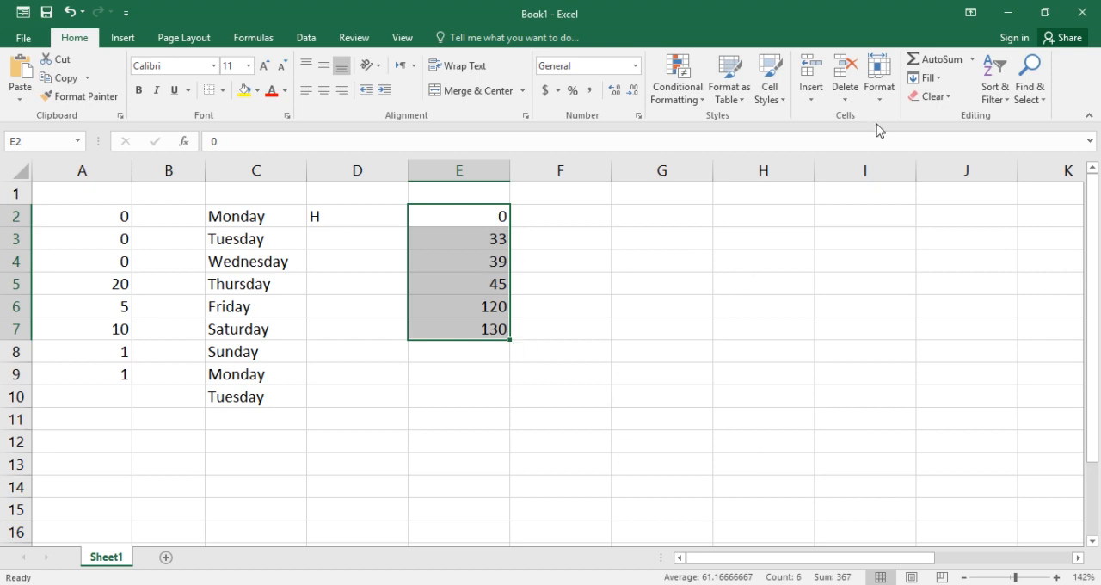
# Sort cells E2:E7 from largest to smallest, continuing with the current selection, and deselect the range
pyautogui.click(993, 90)
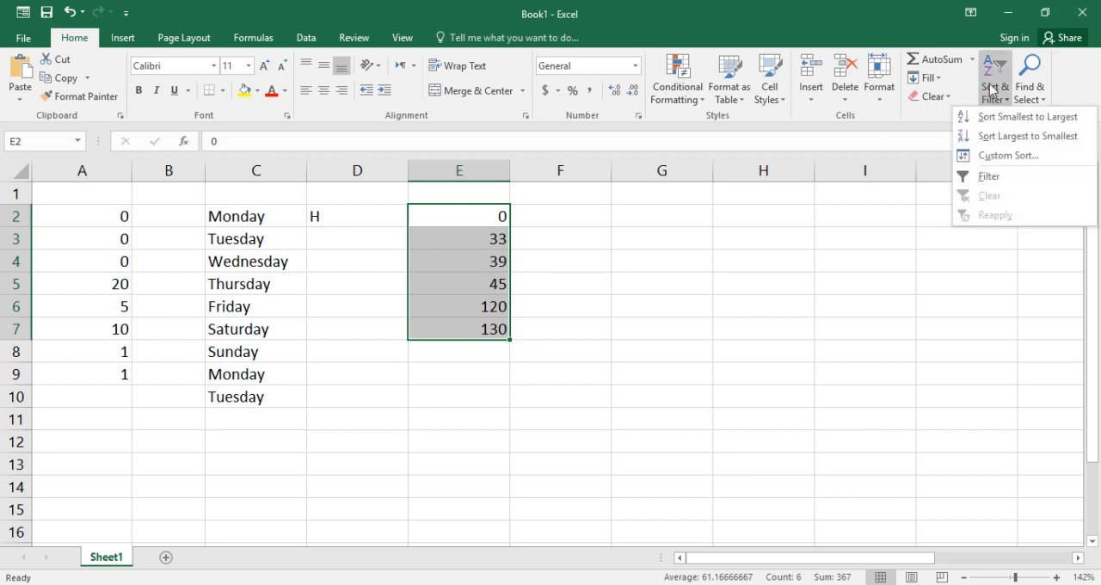
pyautogui.click(1029, 137)
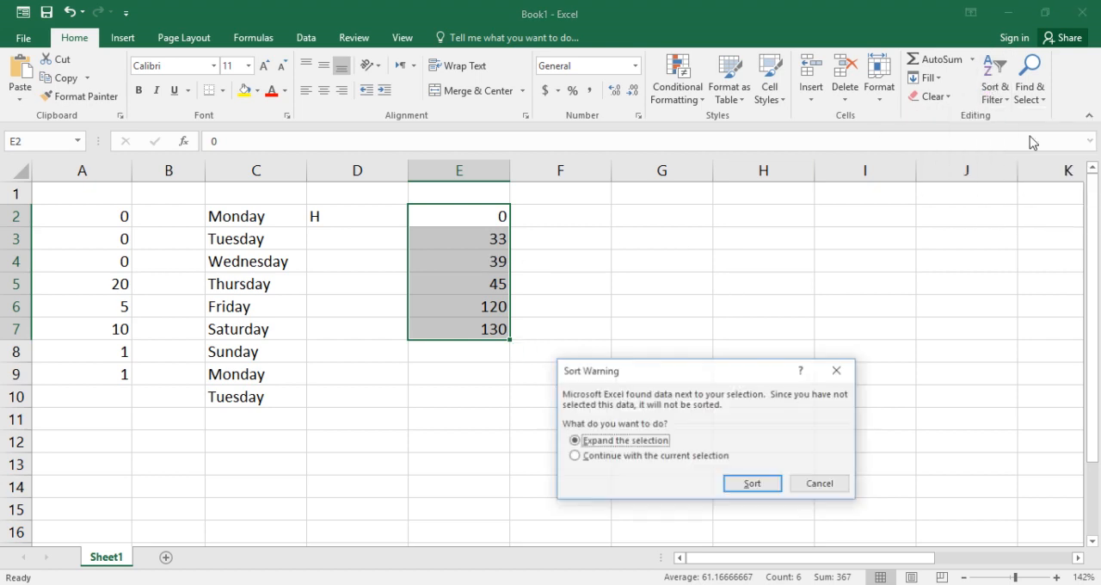
pyautogui.click(658, 458)
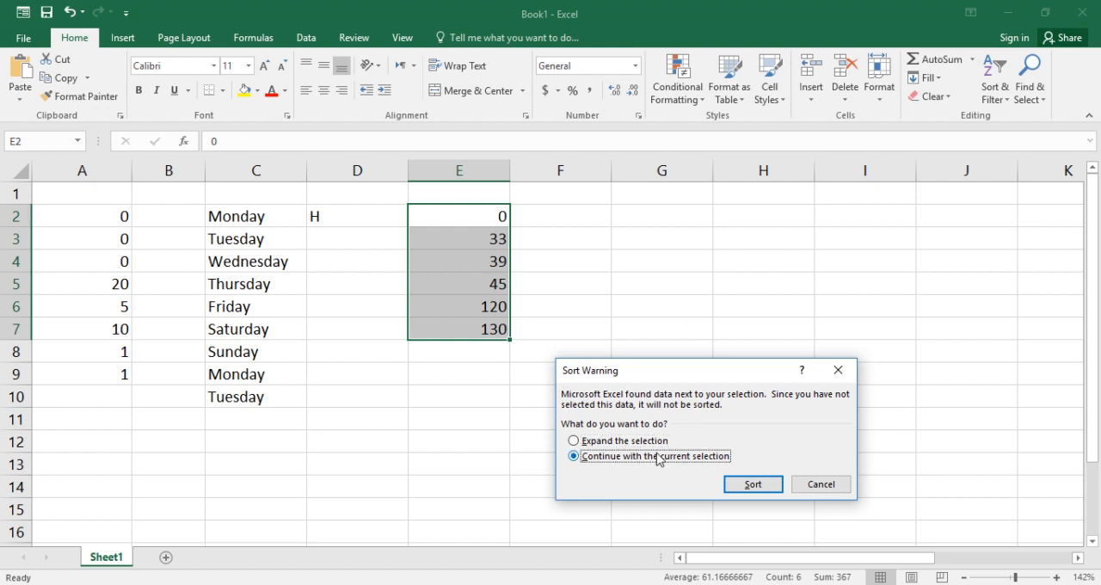
pyautogui.click(765, 491)
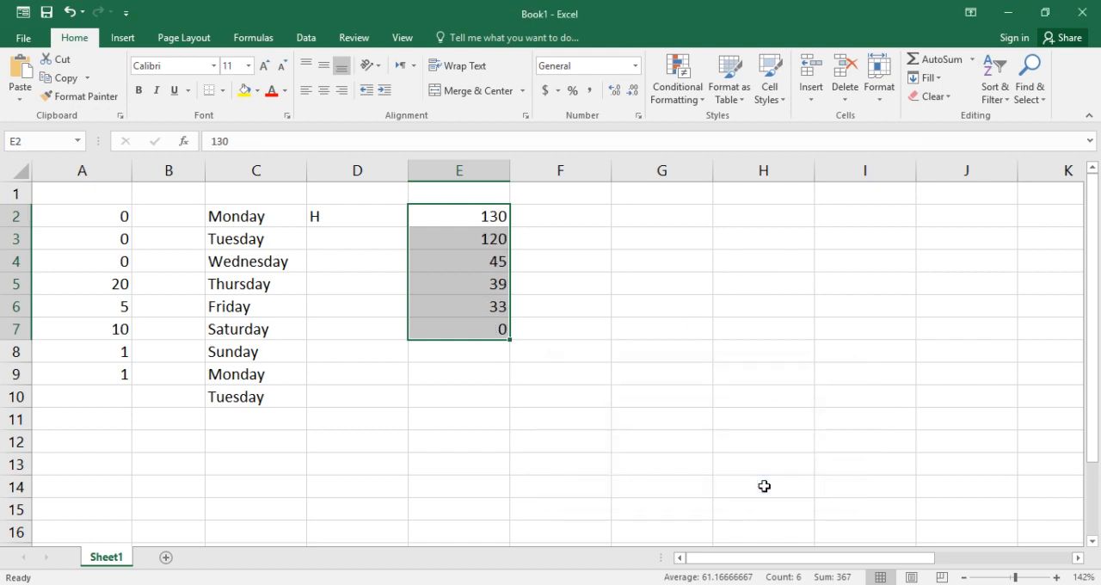
pyautogui.click(636, 389)
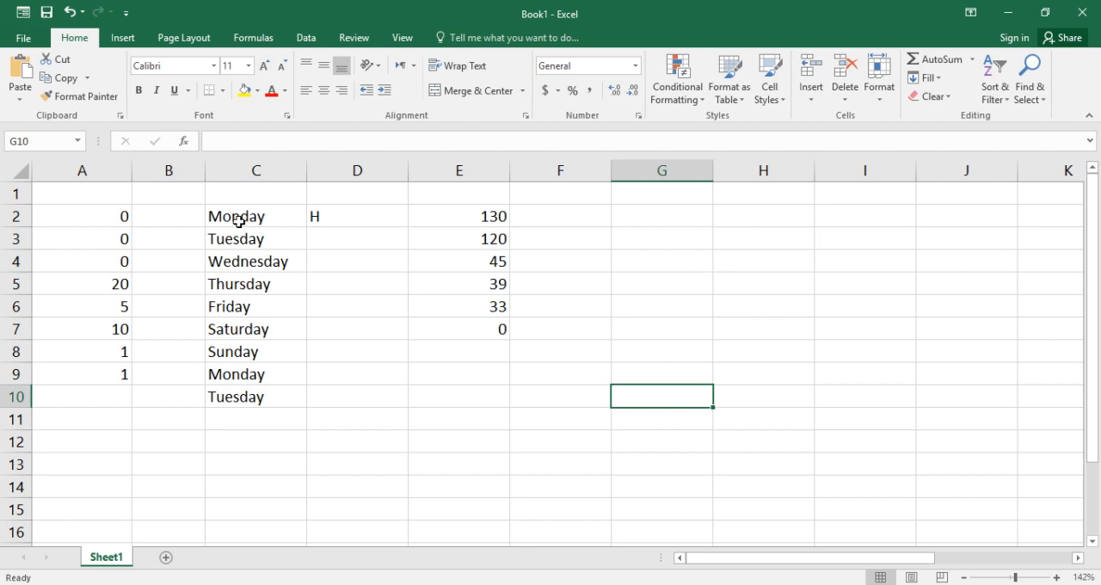
pyautogui.moveTo(258, 220); pyautogui.dragTo(259, 392)
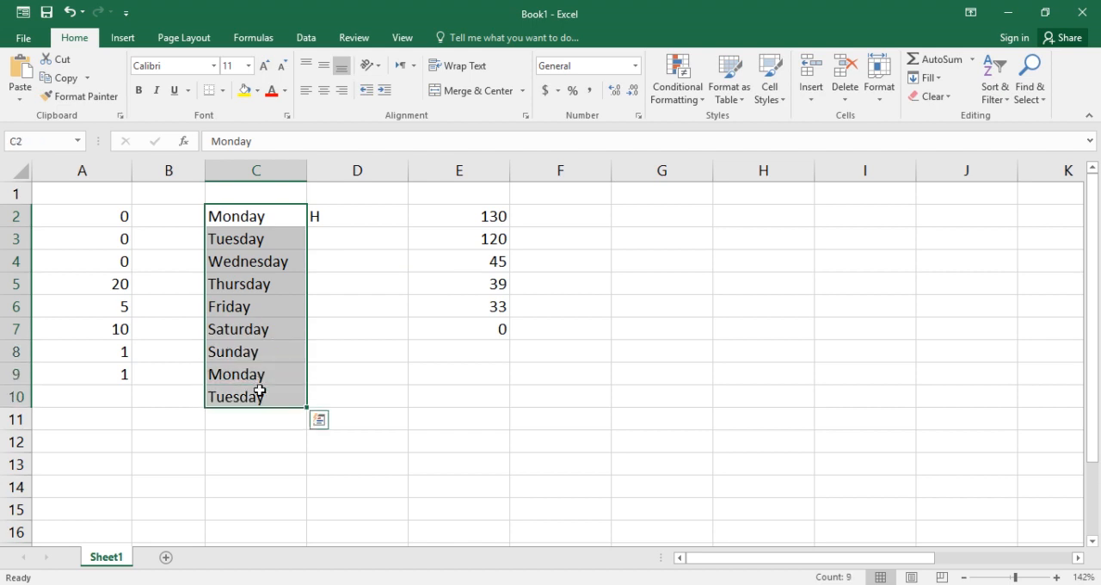
pyautogui.click(1000, 78)
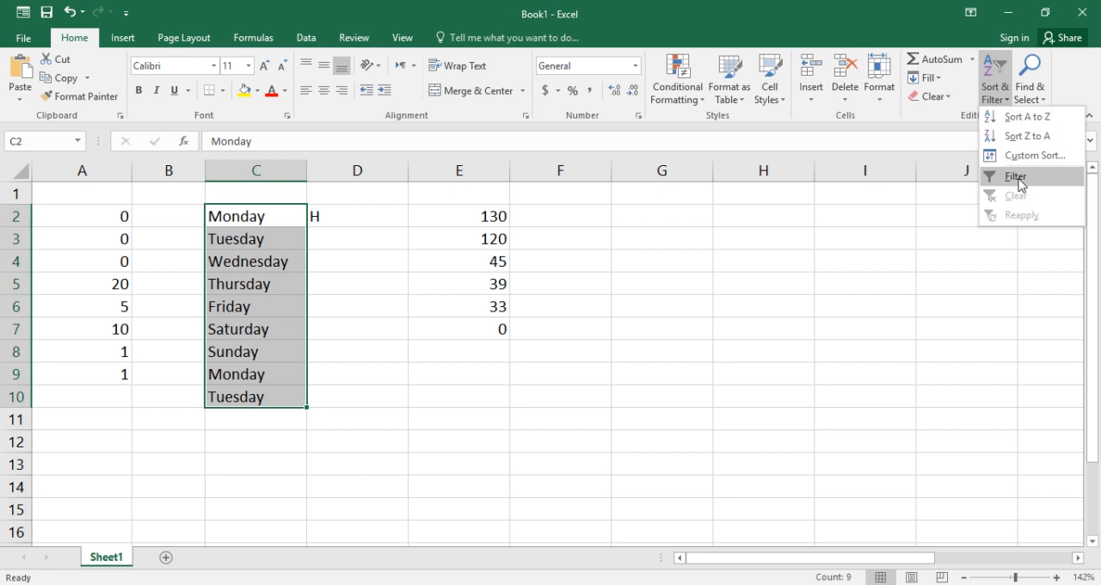
pyautogui.click(810, 372)
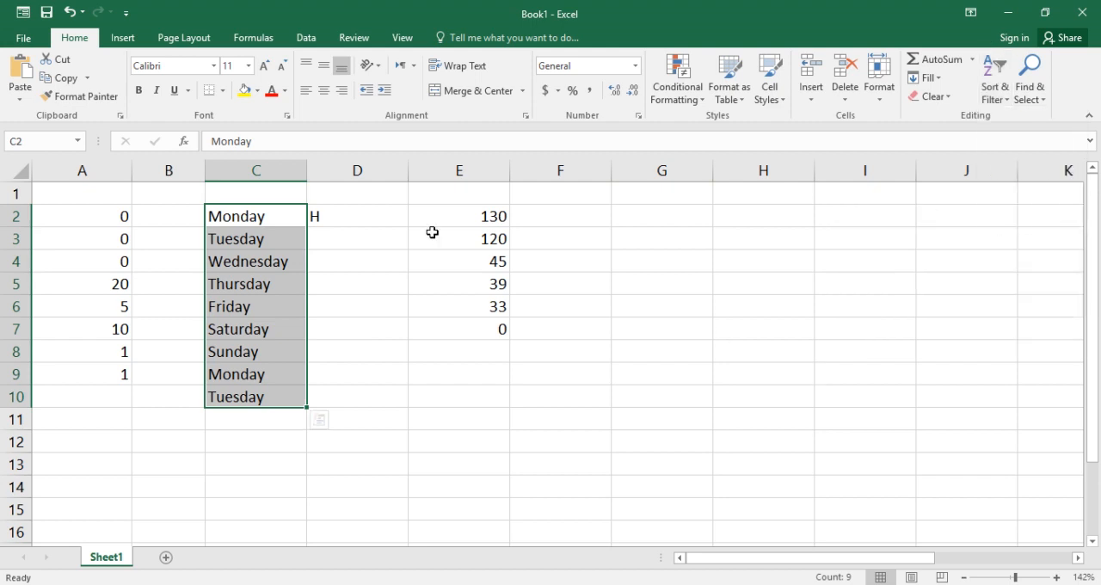
# Turn on a filter for the whole of column C and deselect the column
pyautogui.click(258, 170)
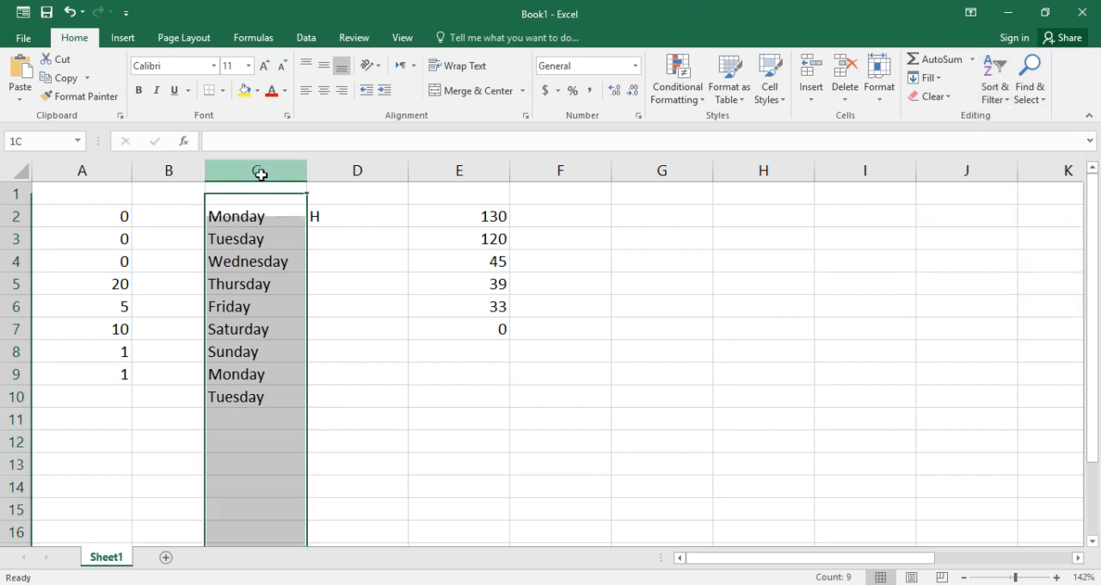
pyautogui.click(995, 91)
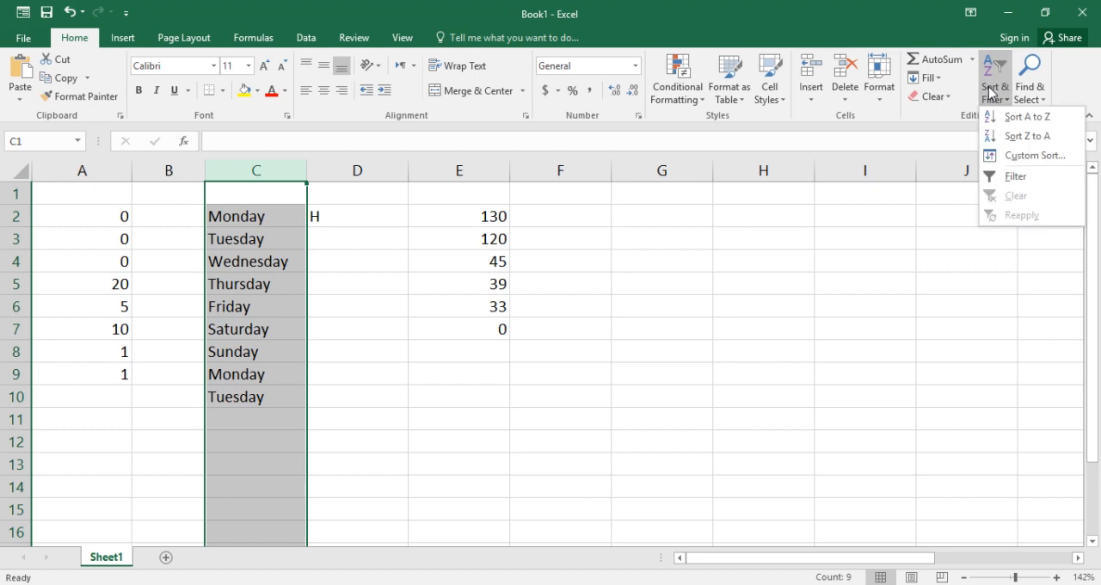
pyautogui.click(1051, 177)
pyautogui.click(923, 252)
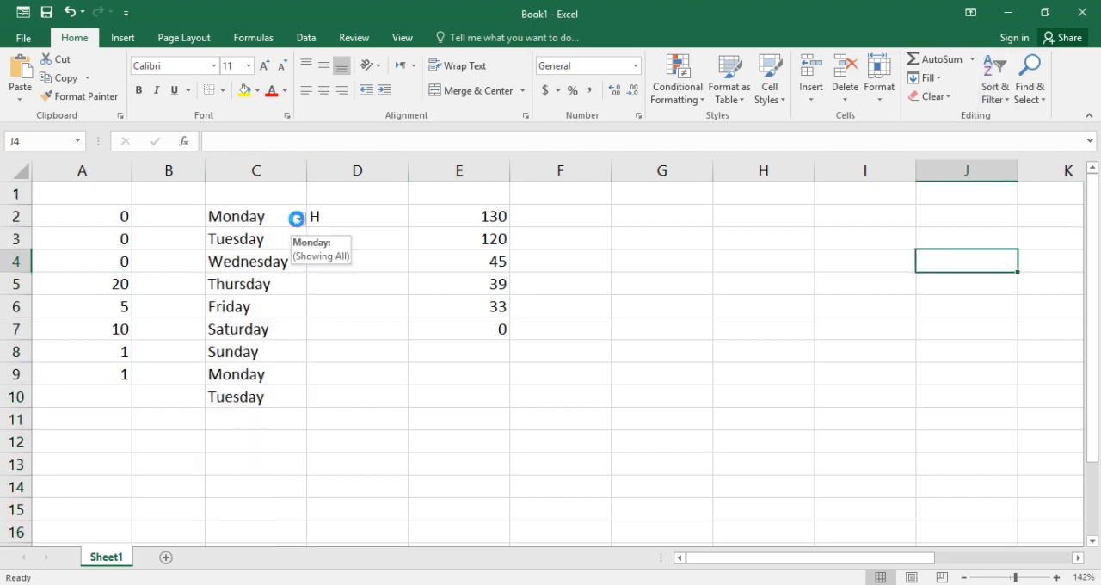
# Filter column C so that only the Sunday entry is shown below the header cell
pyautogui.click(298, 220)
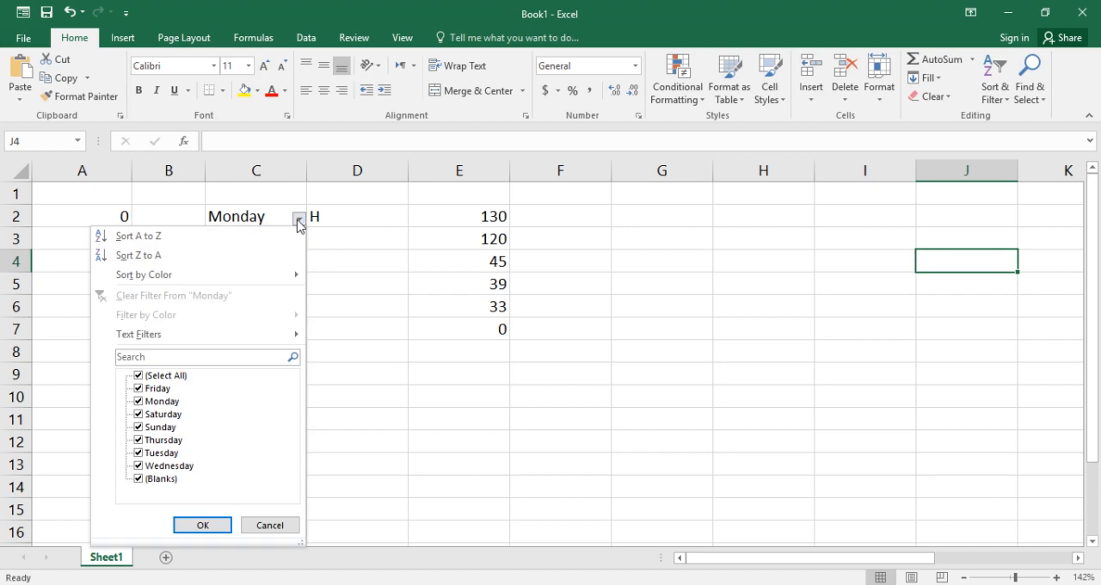
pyautogui.click(165, 376)
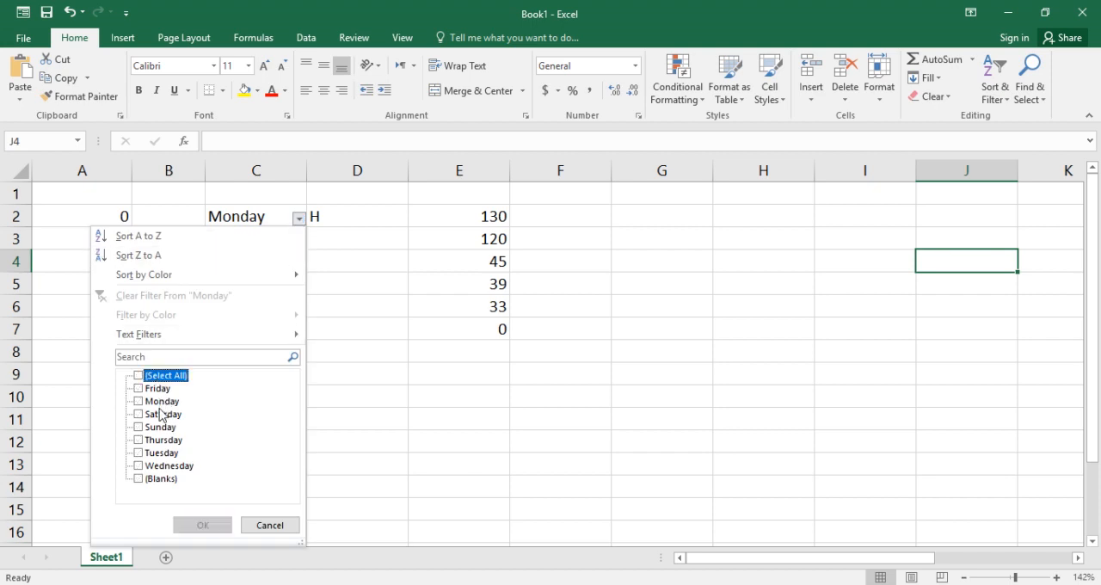
pyautogui.click(169, 430)
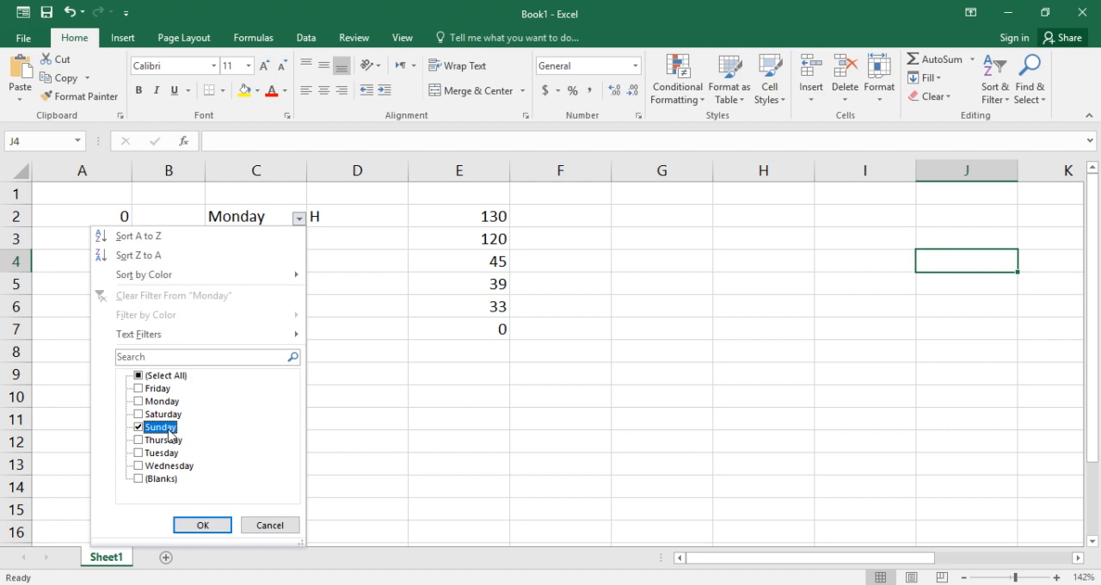
pyautogui.click(200, 524)
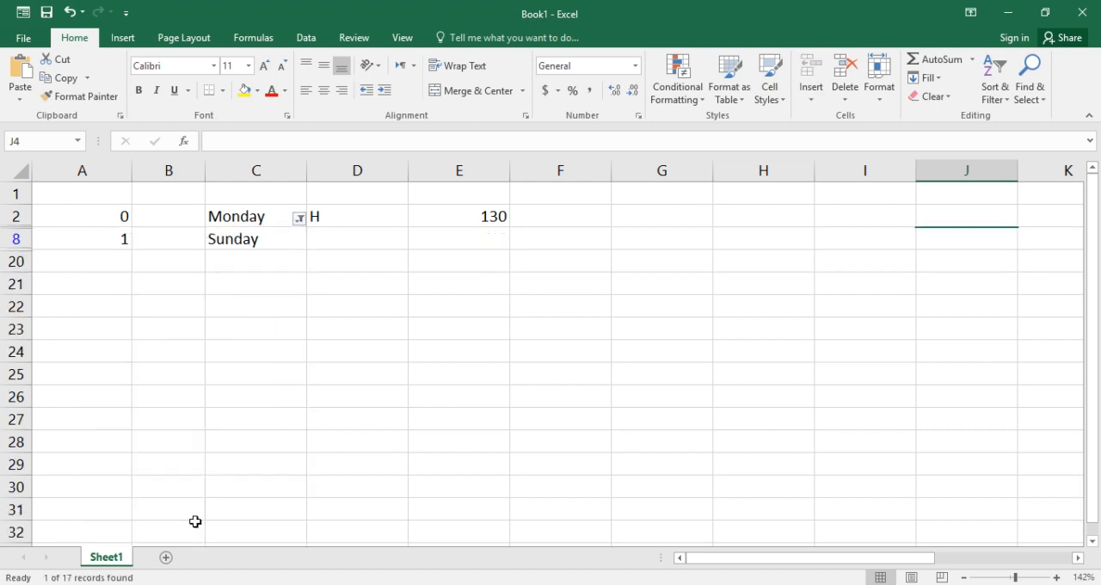
pyautogui.click(267, 240)
# Replace Monday in header cell C2 with the heading "Days of week"
pyautogui.click(271, 216)
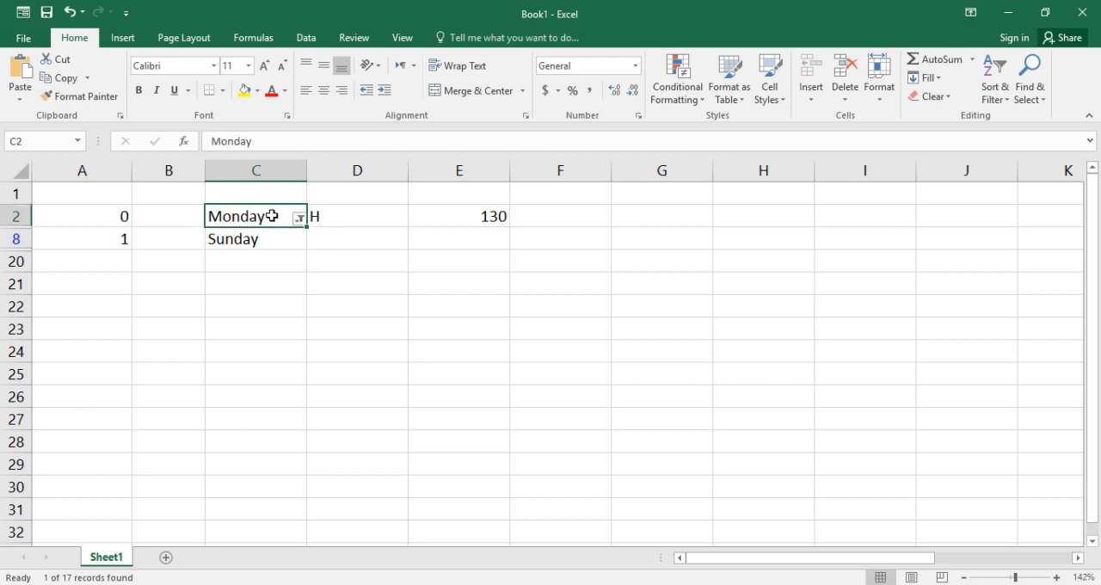
pyautogui.doubleClick(268, 216)
pyautogui.moveTo(269, 216); pyautogui.dragTo(212, 216)
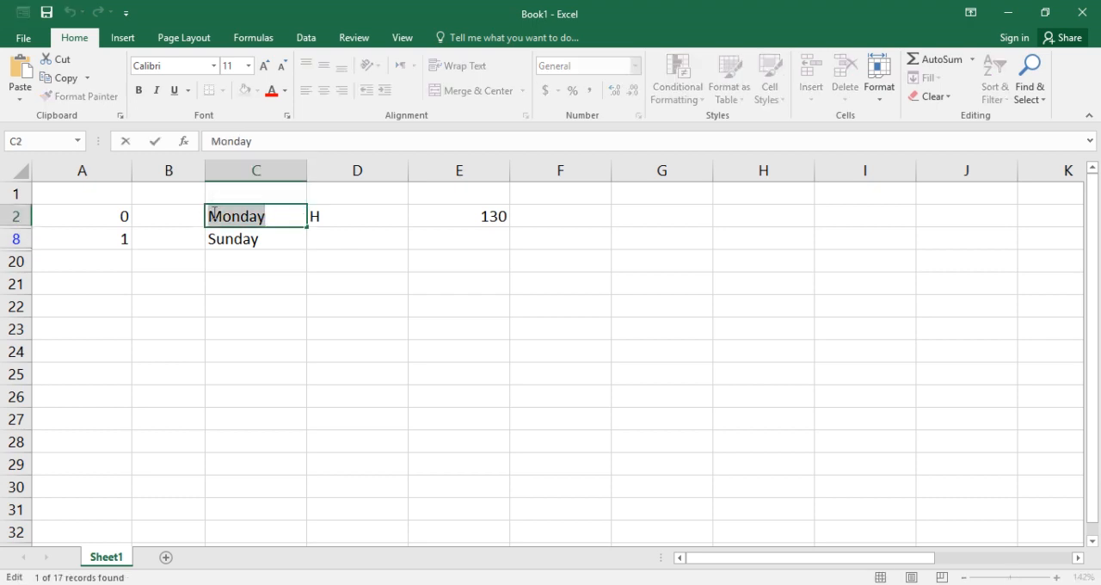
pyautogui.write('A')
pyautogui.write('Da')
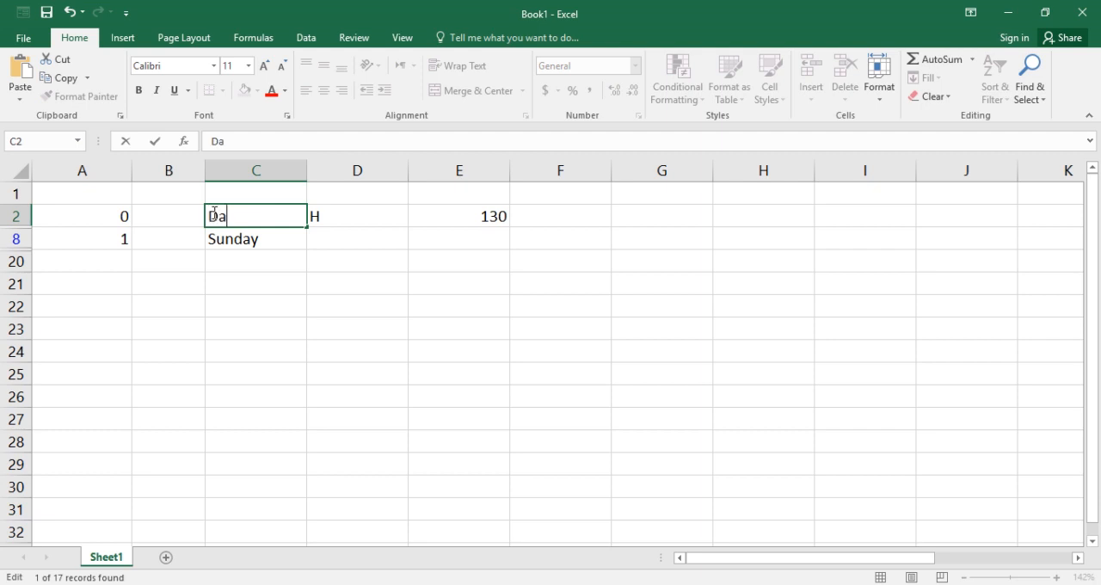
pyautogui.write('ys of week')
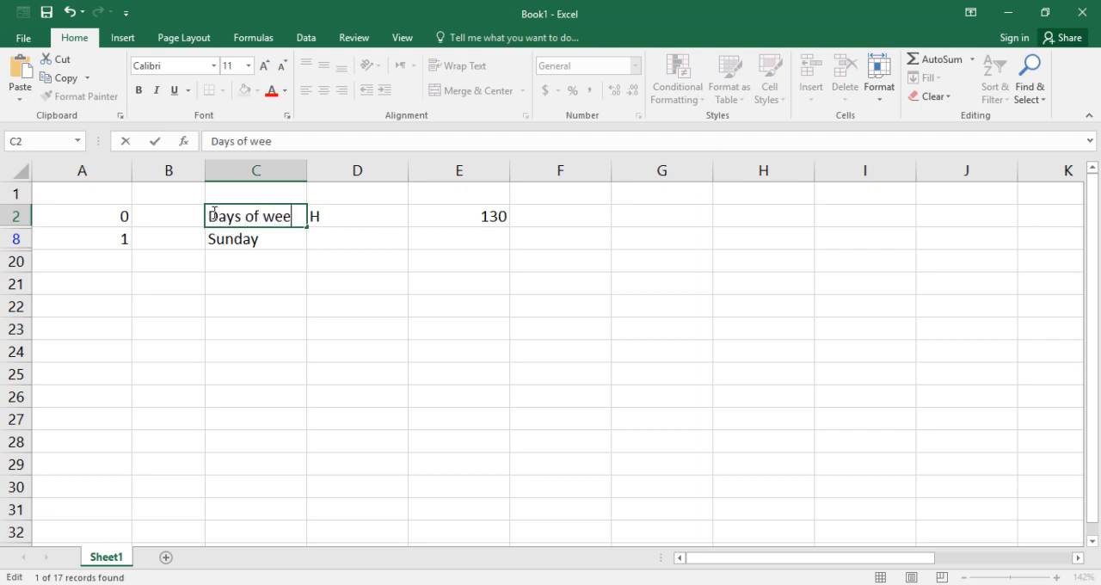
pyautogui.click(311, 275)
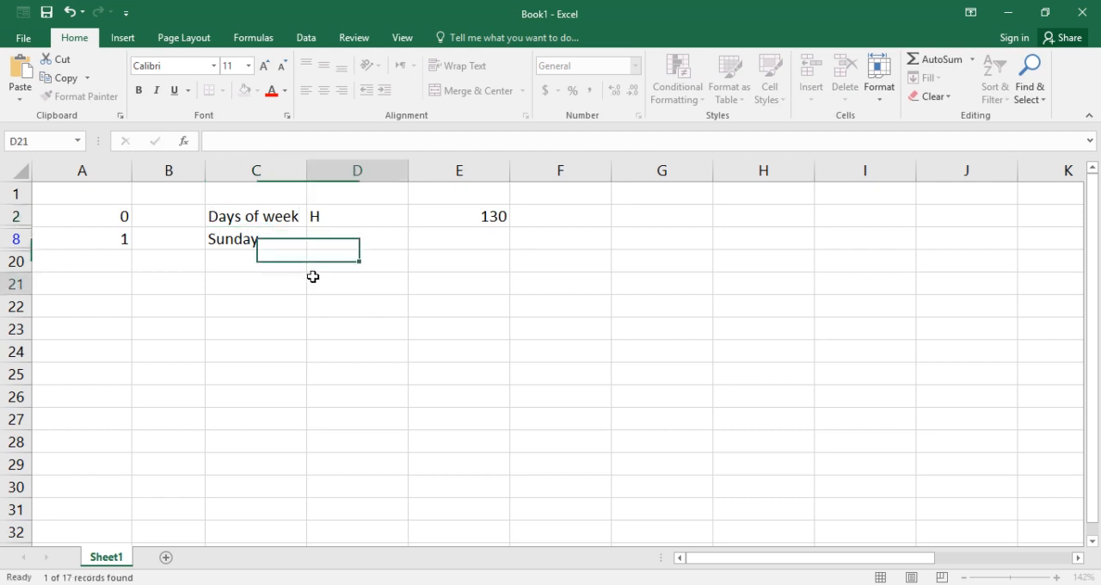
pyautogui.click(283, 193)
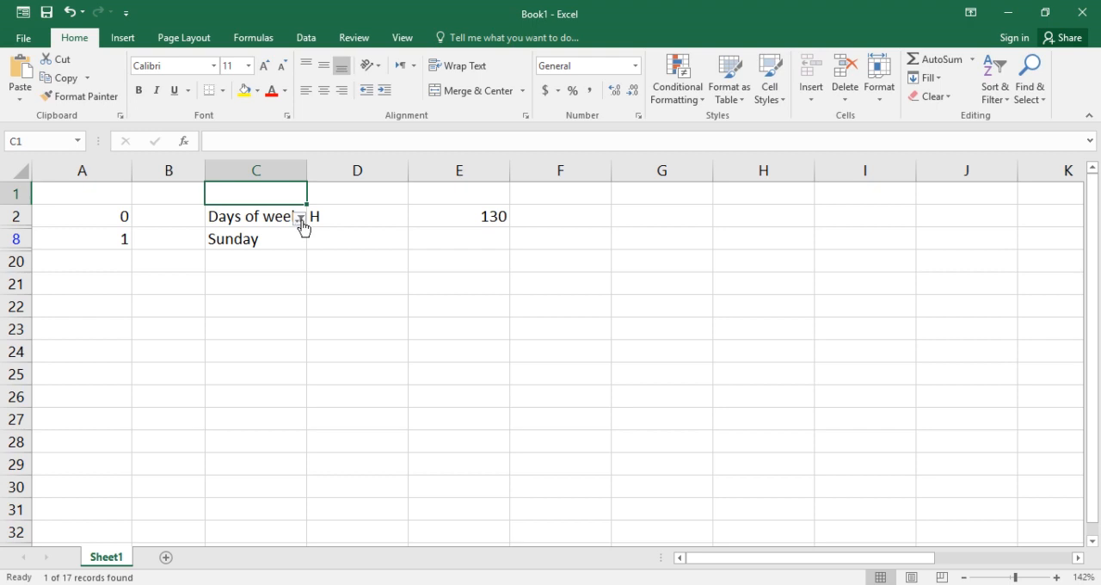
# Show all values again in the "Days of week" filter
pyautogui.click(300, 219)
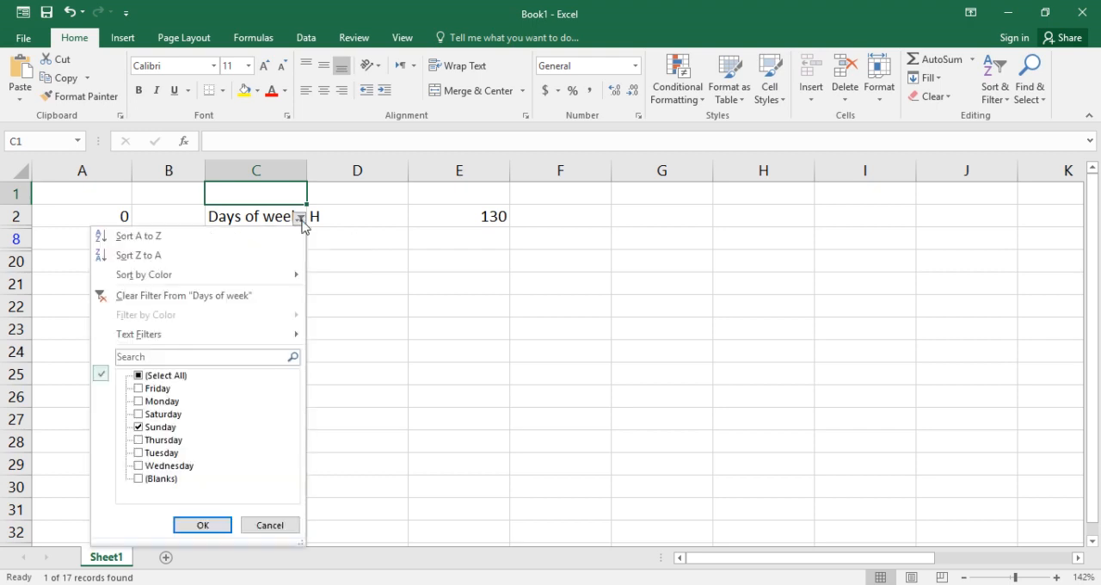
pyautogui.click(165, 377)
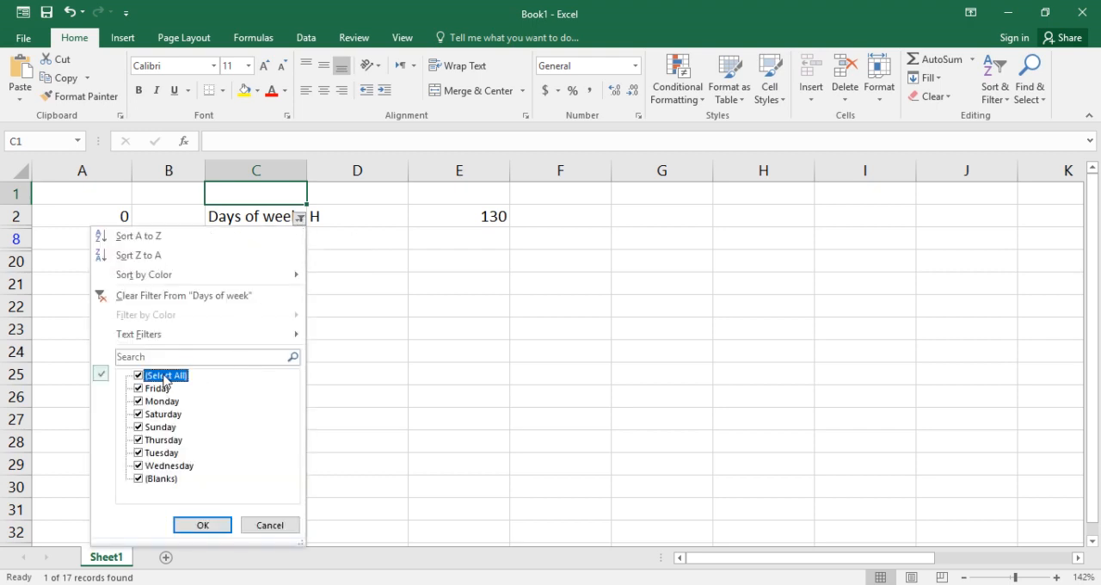
pyautogui.click(216, 523)
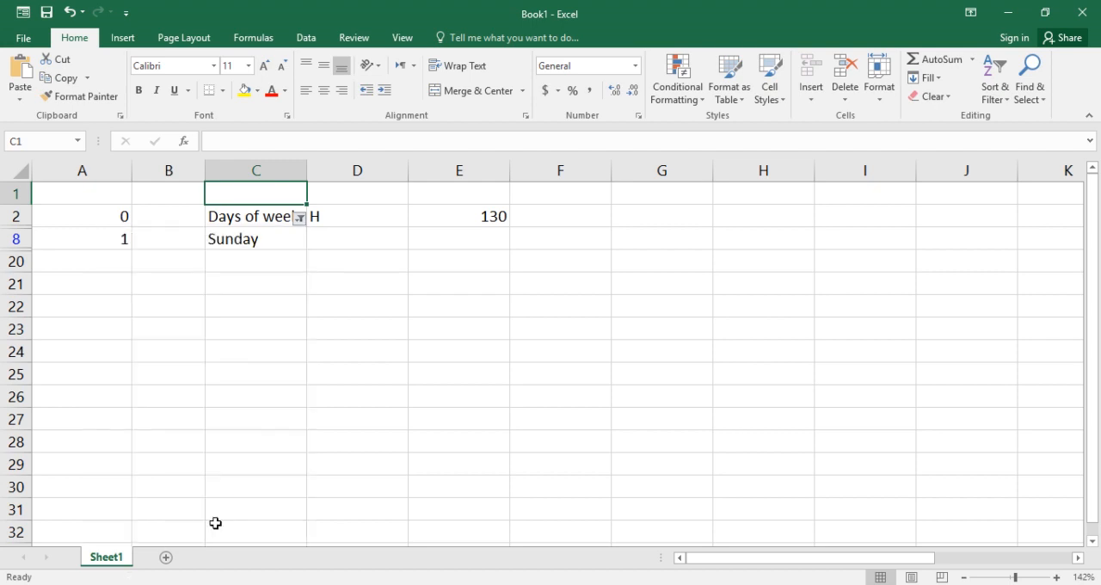
# Sort the "Days of week" list from A to Z using its filter, continuing with the current selection only
pyautogui.click(300, 218)
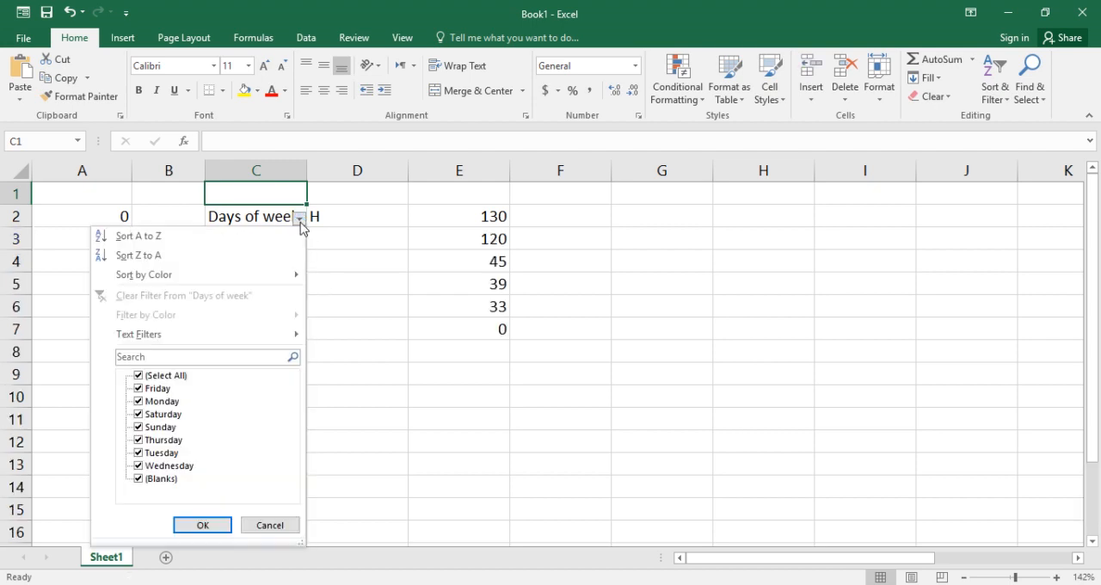
pyautogui.click(166, 376)
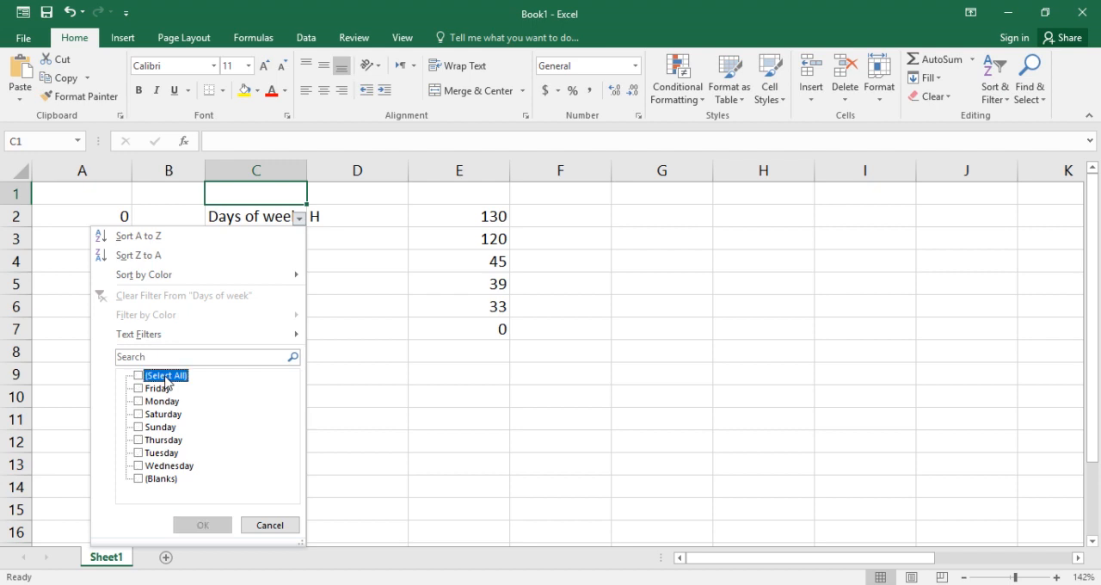
pyautogui.click(160, 237)
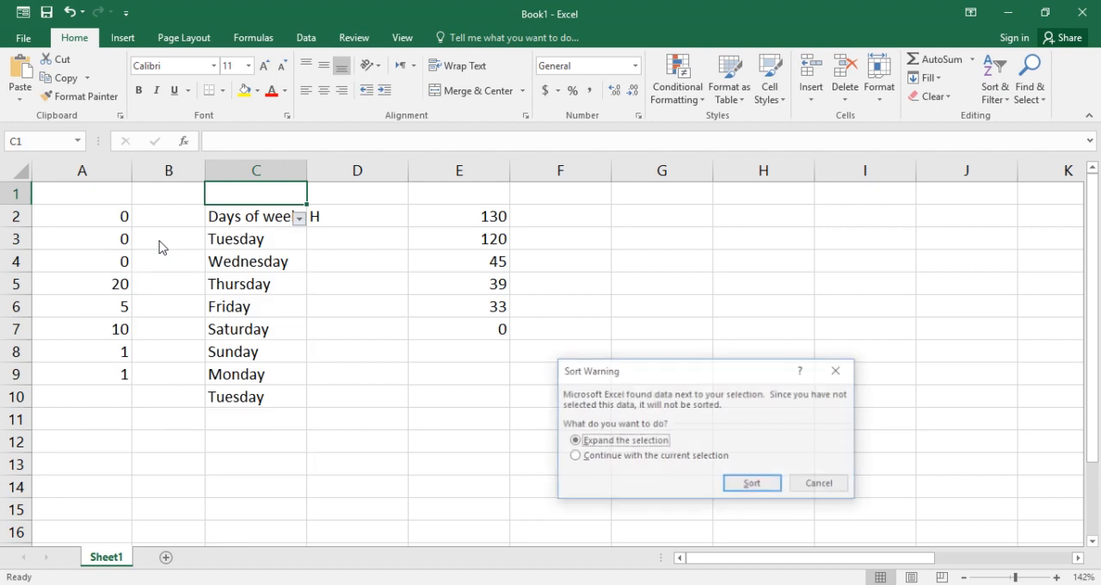
pyautogui.click(656, 462)
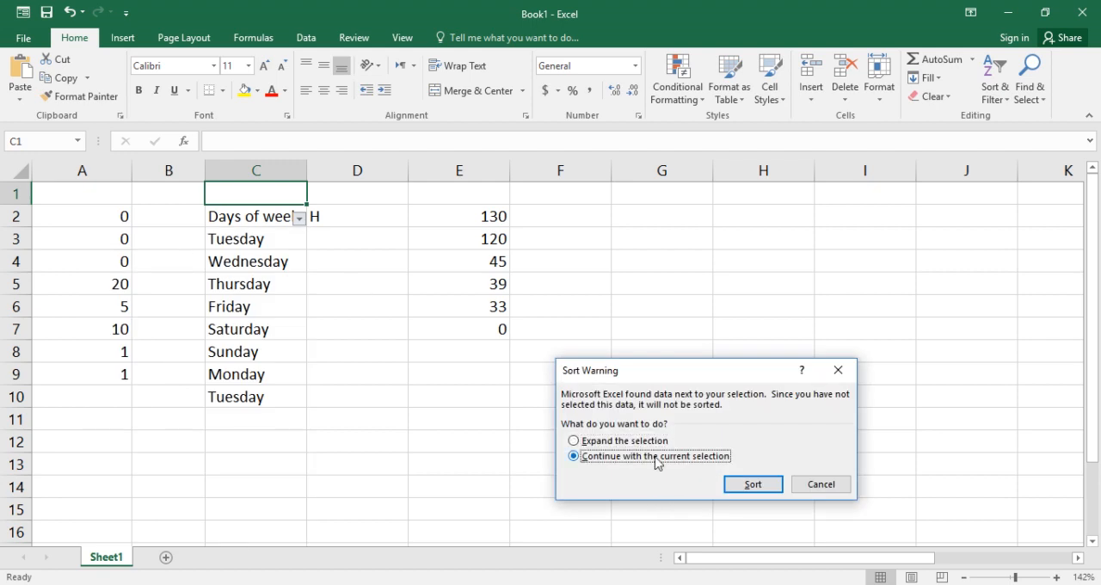
pyautogui.click(750, 487)
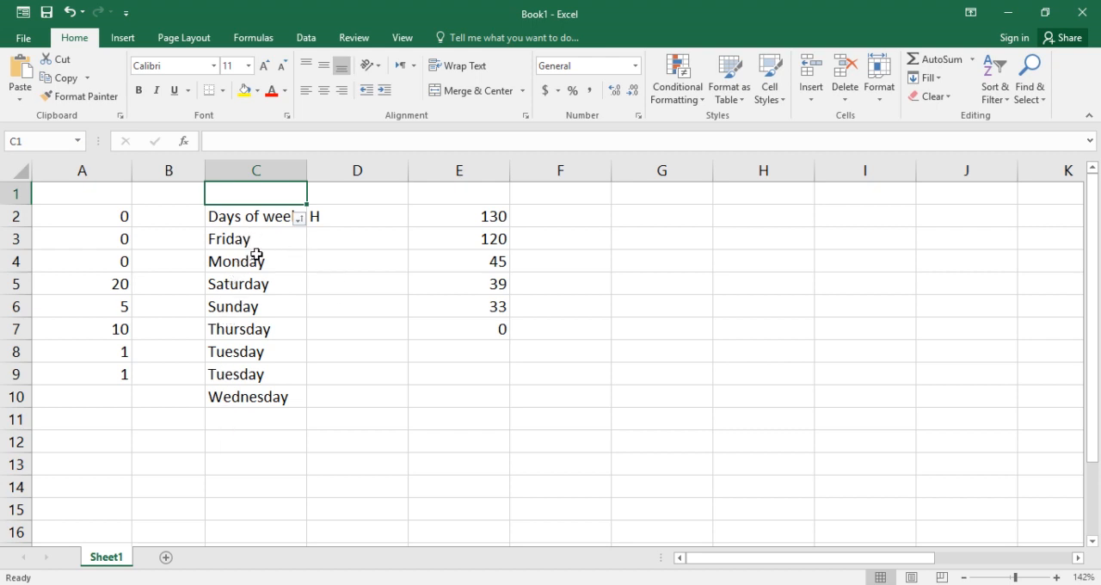
# Sort the "Days of week" list from Z to A using its filter, continuing with the current selection only
pyautogui.click(299, 220)
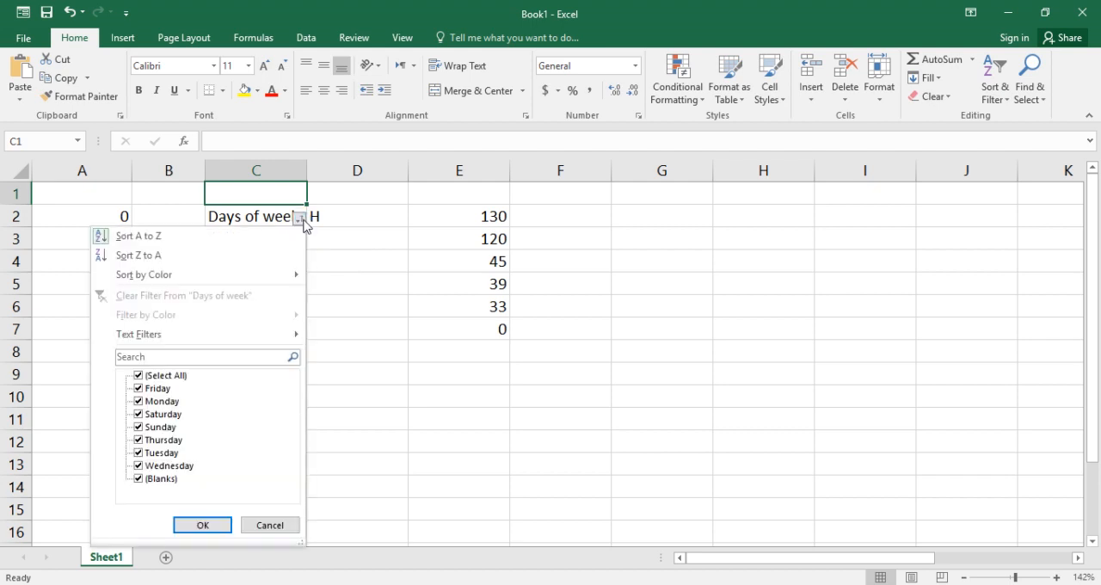
pyautogui.click(165, 376)
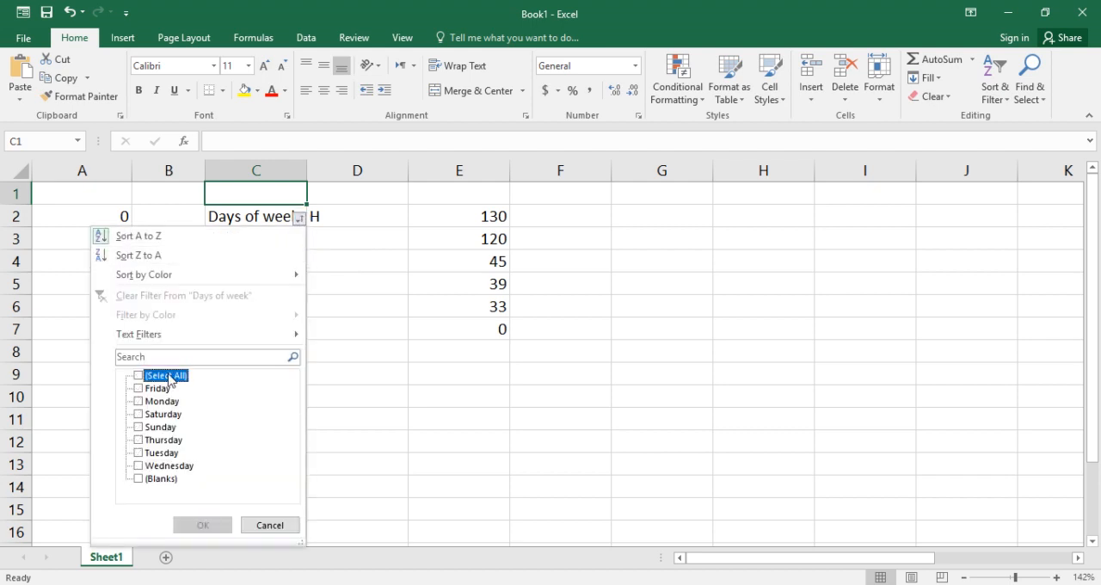
pyautogui.click(167, 256)
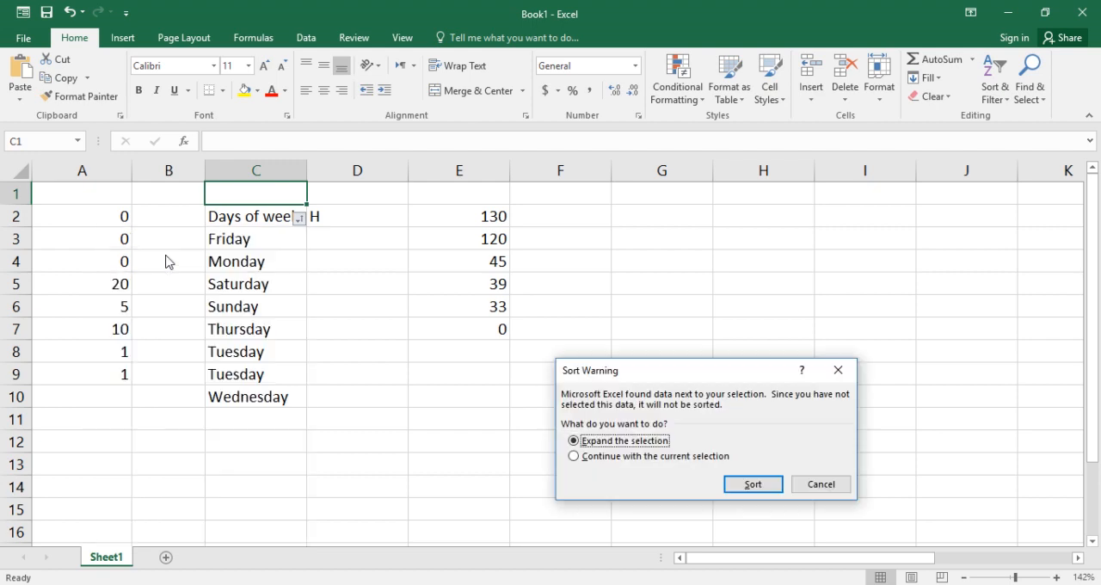
pyautogui.click(643, 458)
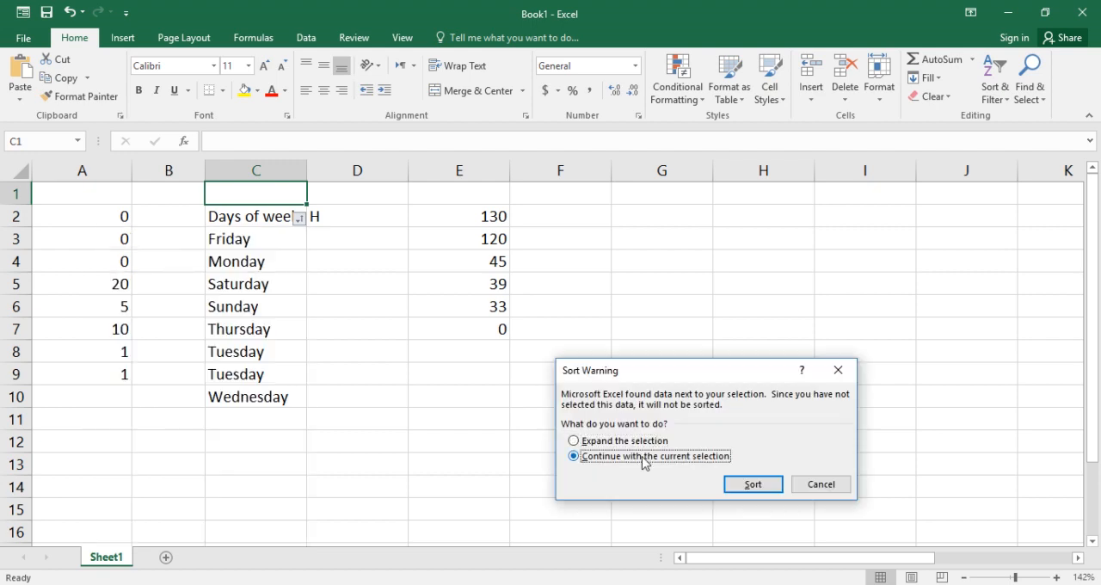
pyautogui.click(743, 485)
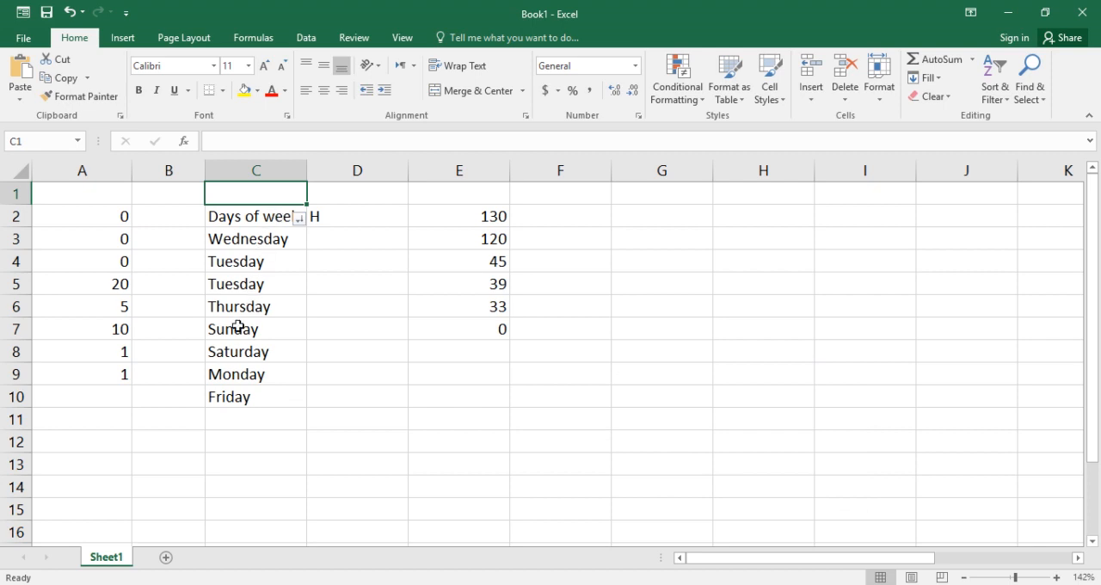
# Filter the "Days of week" list so that only Friday is shown
pyautogui.click(301, 221)
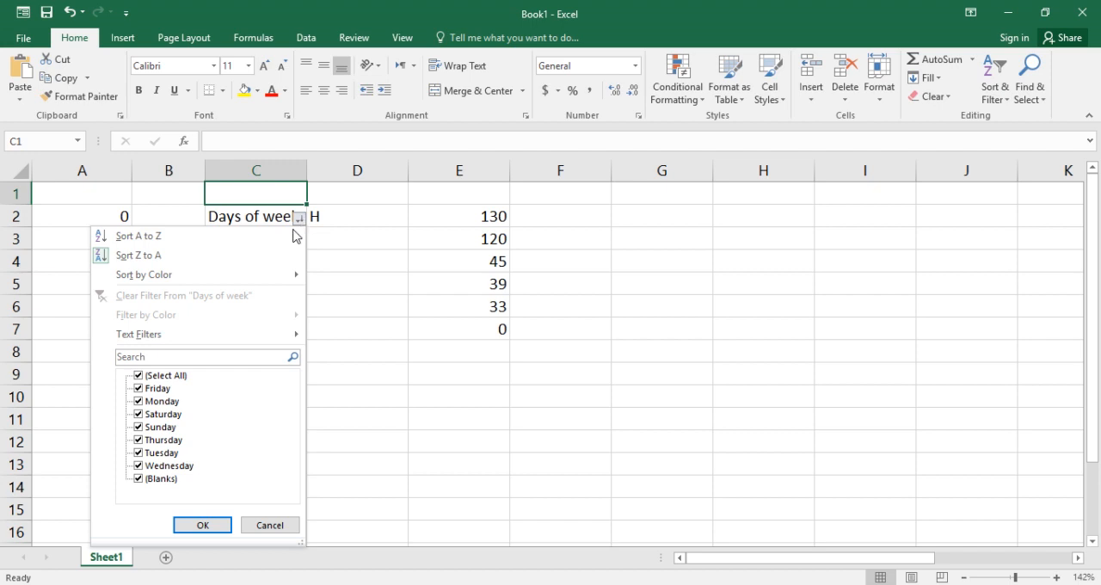
pyautogui.click(184, 378)
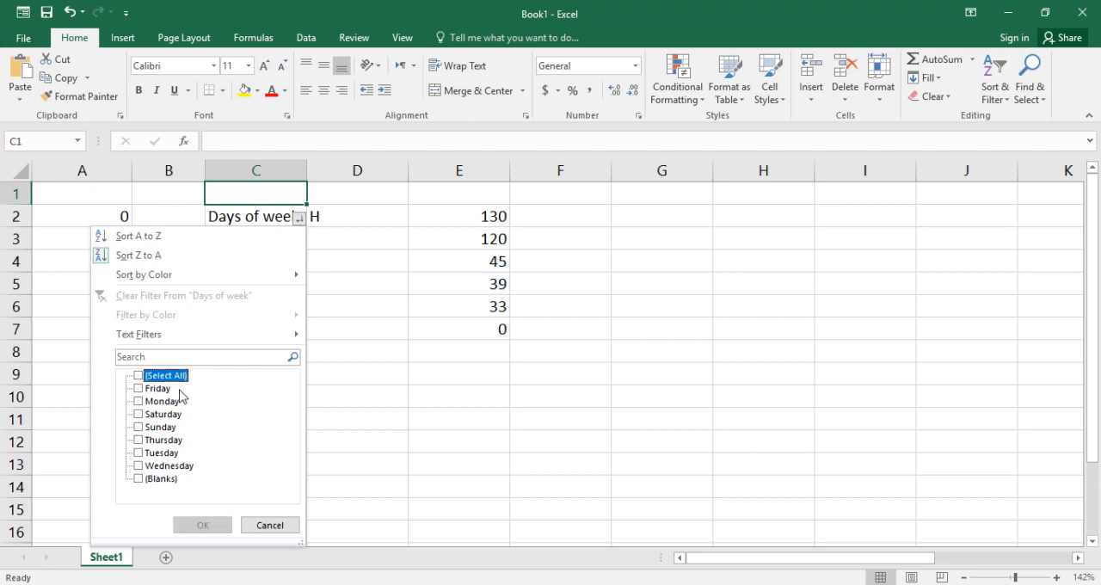
pyautogui.click(168, 388)
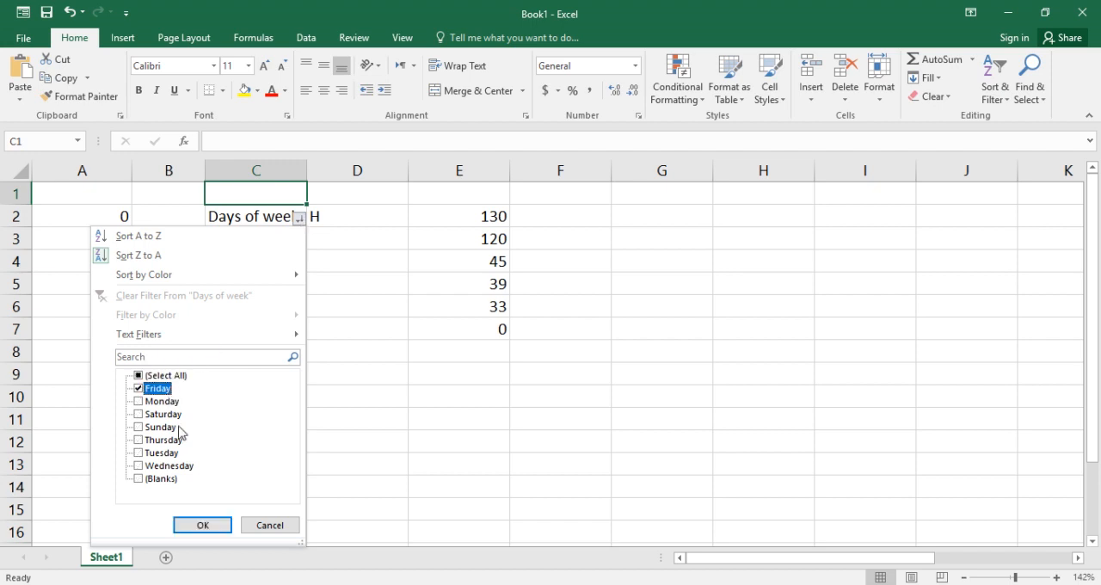
pyautogui.click(218, 524)
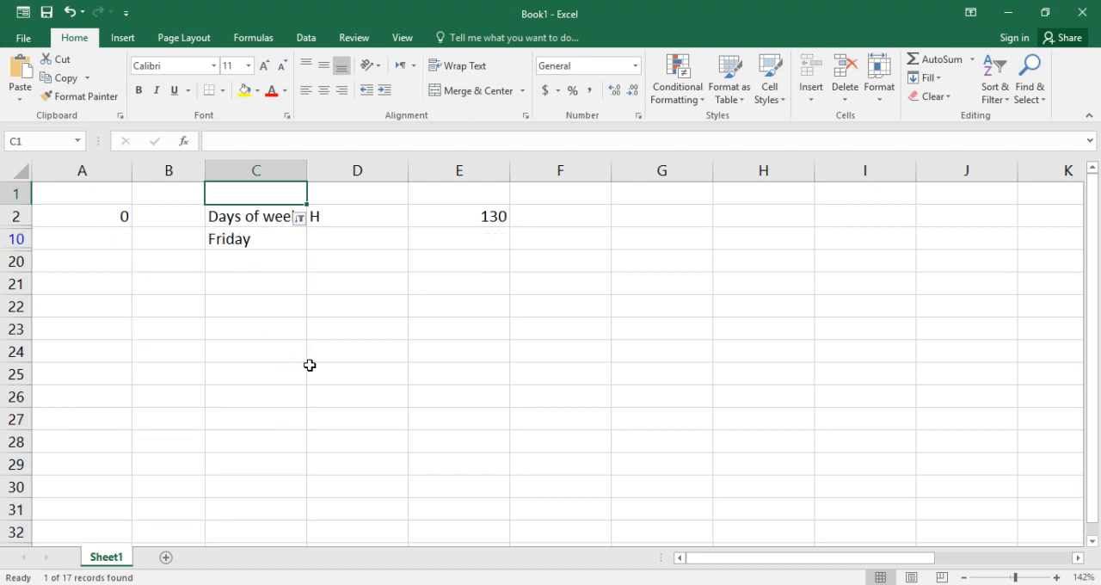
# Enter "Jan" in cell D20 below the filtered weekday list
pyautogui.click(384, 248)
pyautogui.click(378, 264)
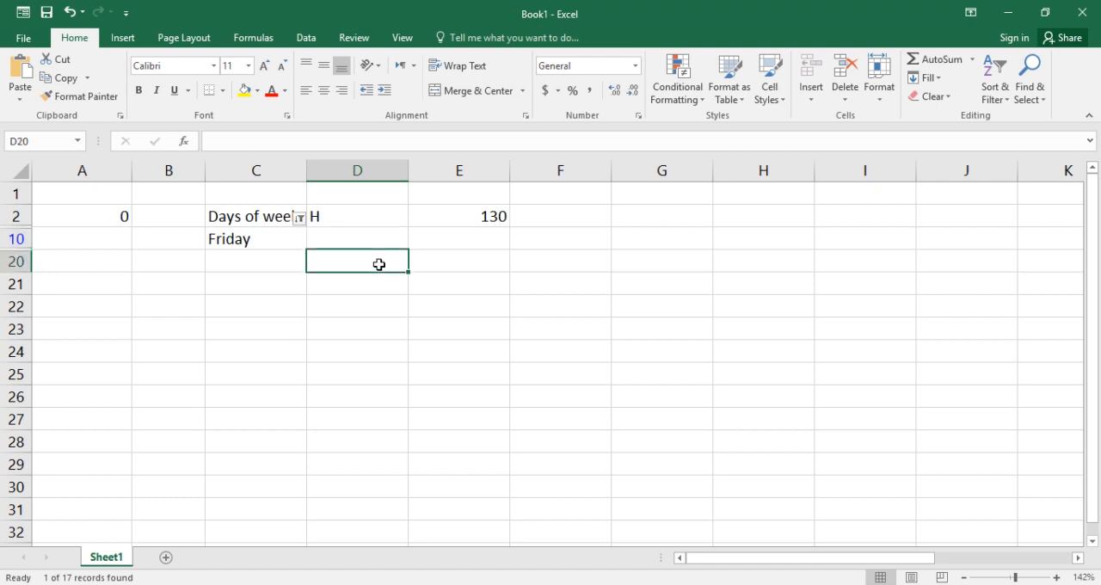
pyautogui.write('Jan')
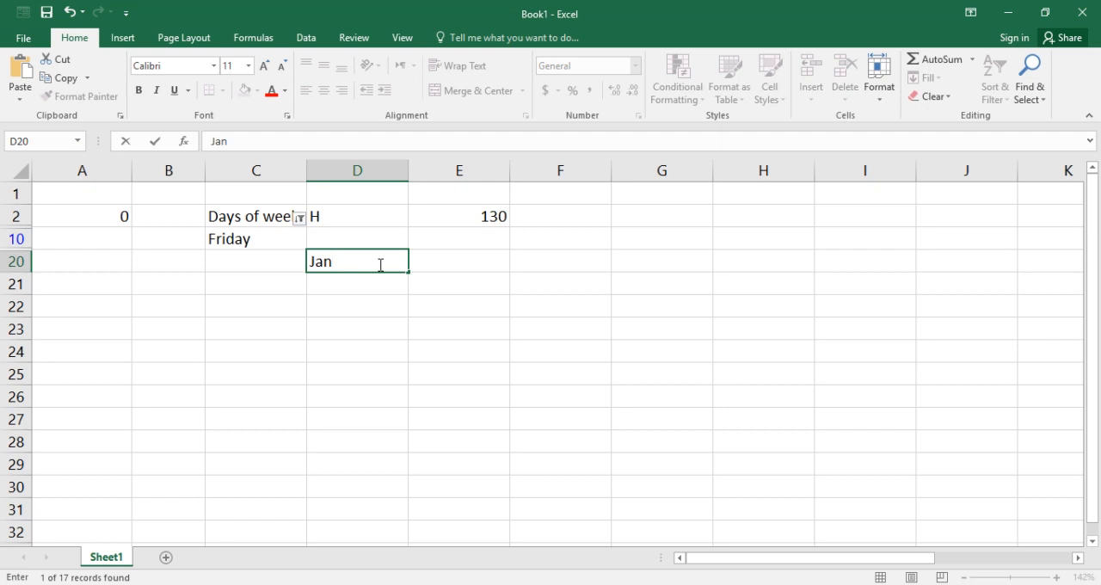
pyautogui.click(395, 305)
pyautogui.click(389, 265)
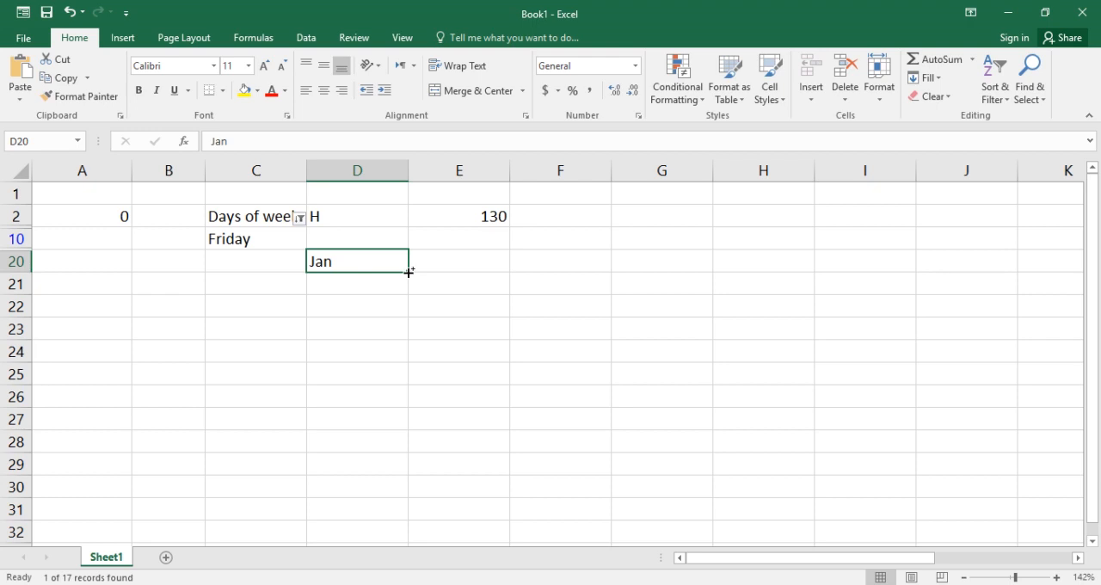
# Fill the month series from "Jan" in D20 across the row to "Jun" in I20
pyautogui.moveTo(408, 272); pyautogui.dragTo(782, 279)
pyautogui.moveTo(517, 268); pyautogui.dragTo(767, 282)
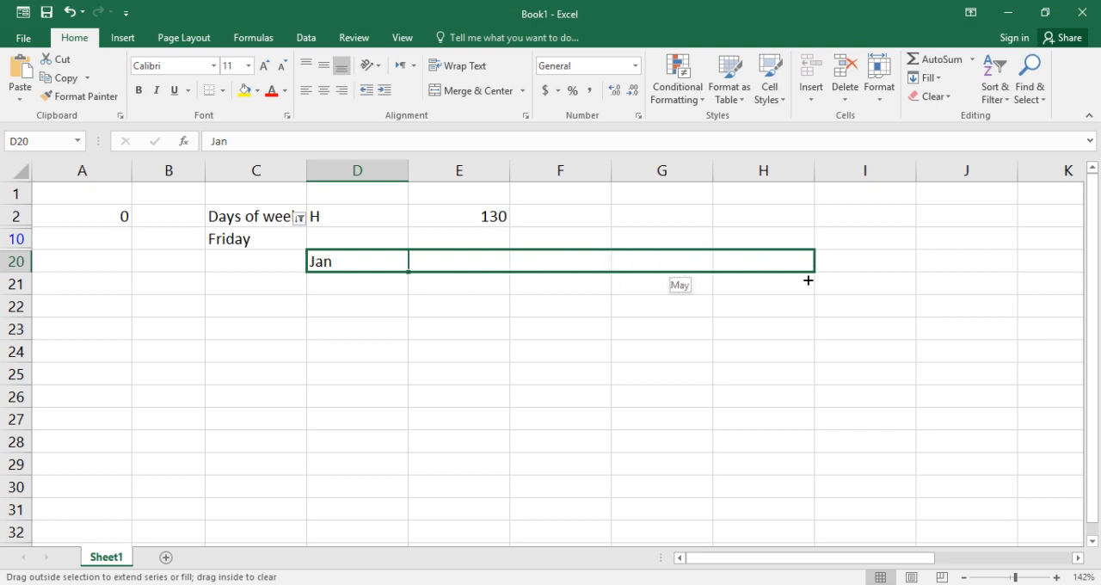
pyautogui.moveTo(848, 275); pyautogui.dragTo(905, 273)
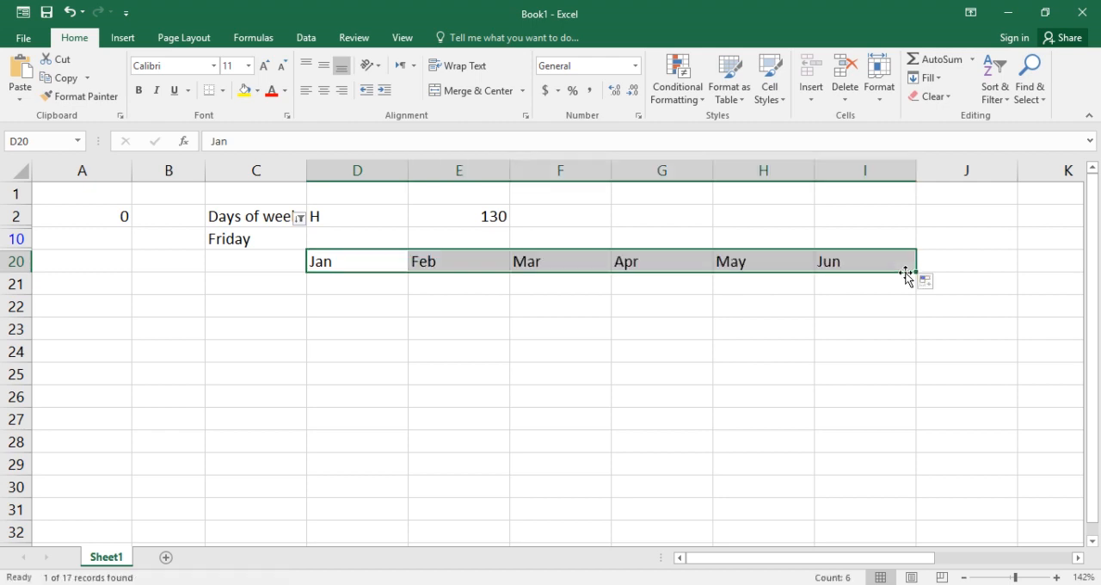
pyautogui.click(883, 304)
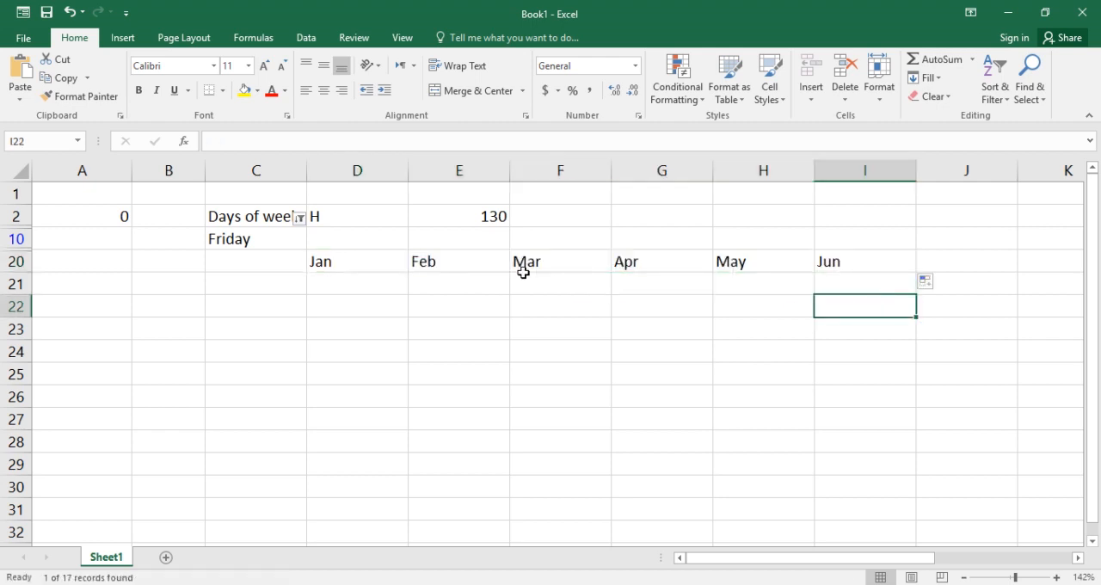
# Undo the month series fill and the "Jan" entry in row 20
pyautogui.click(341, 263)
pyautogui.hotkey('ctrl', 'z')
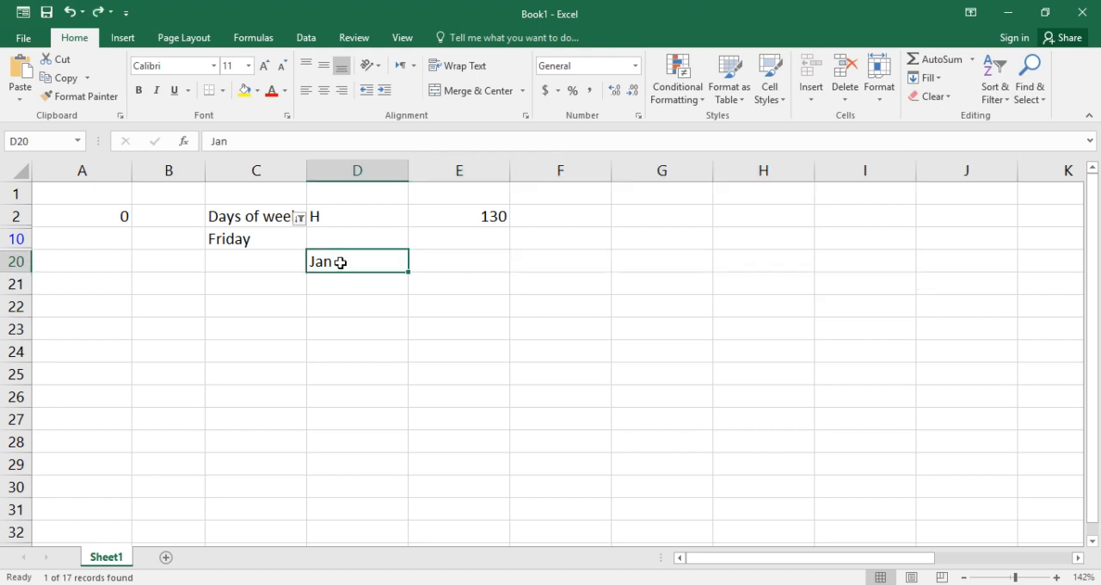
pyautogui.hotkey('ctrl', 'z')
# Select all values in the "Days of week" filter to show the whole list again
pyautogui.click(262, 239)
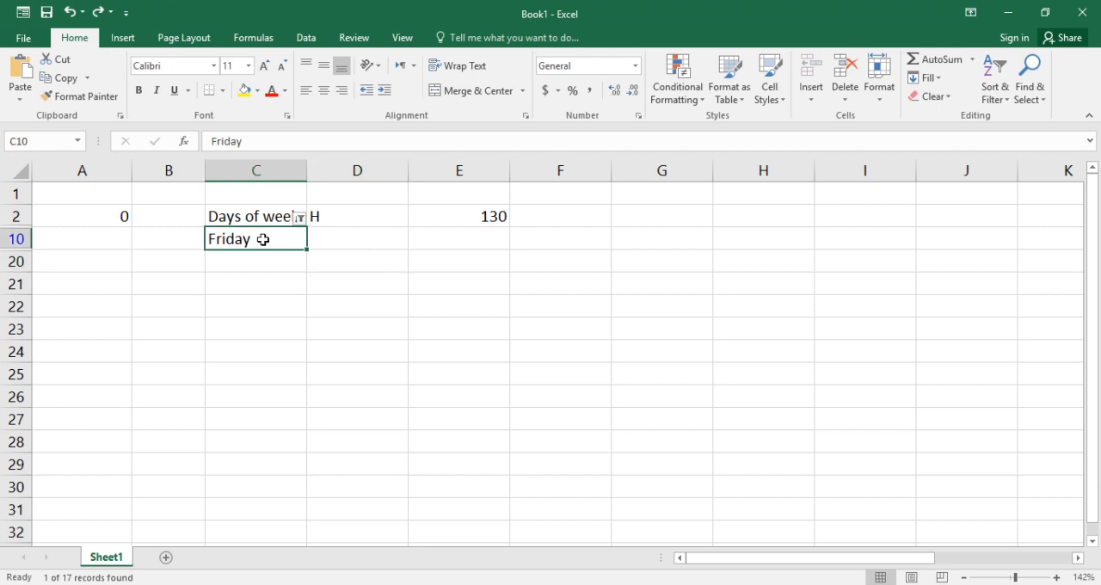
pyautogui.click(299, 217)
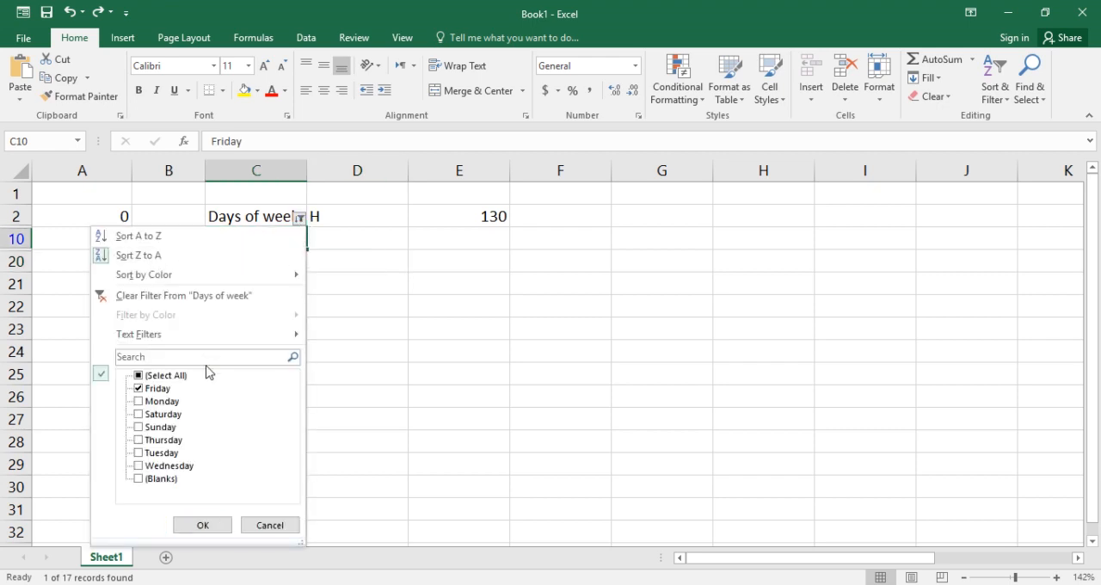
pyautogui.click(172, 379)
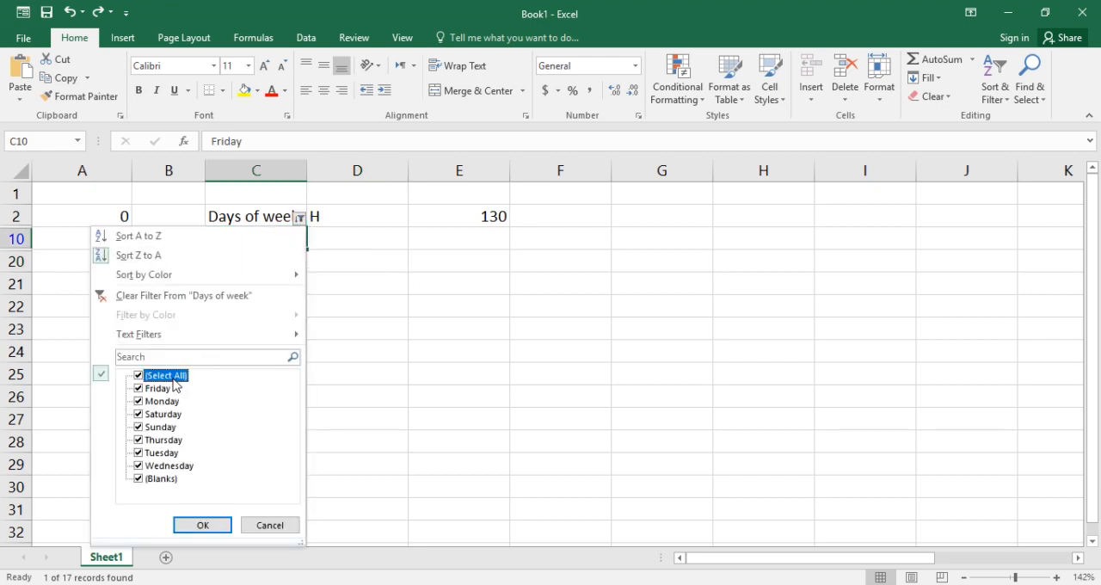
pyautogui.click(213, 521)
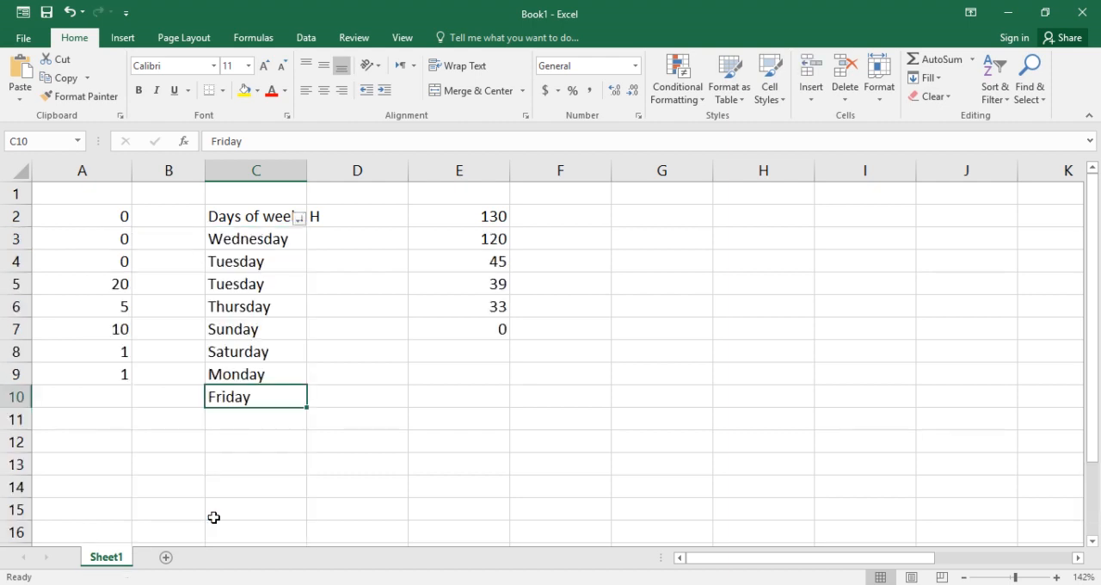
pyautogui.click(373, 457)
# Replace every "a" with "g" in the weekday names in C3:C10 using Find and Replace
pyautogui.click(268, 239)
pyautogui.moveTo(267, 239); pyautogui.dragTo(278, 393)
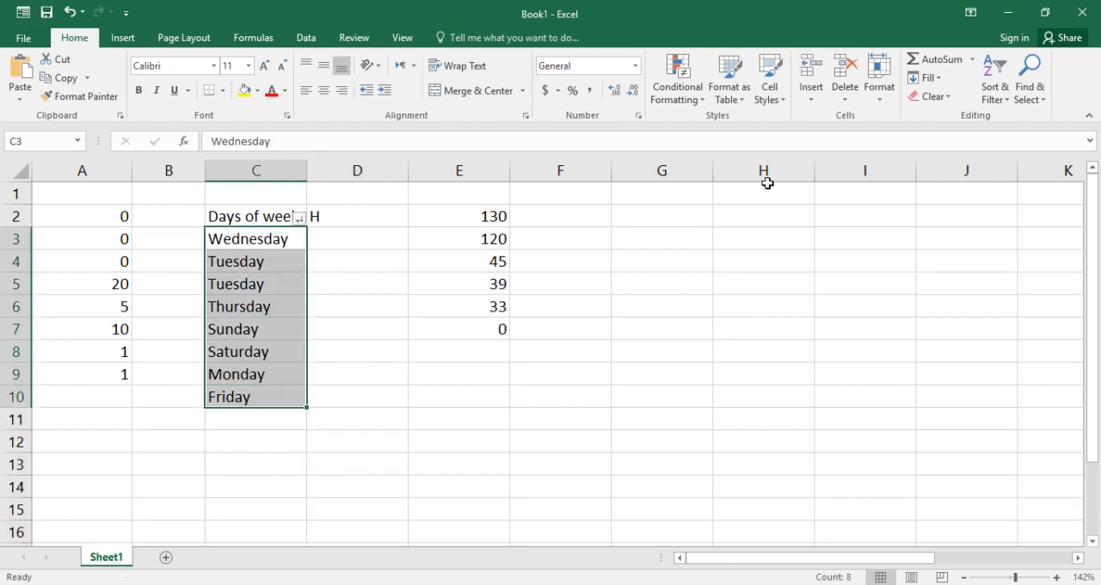
pyautogui.click(1037, 91)
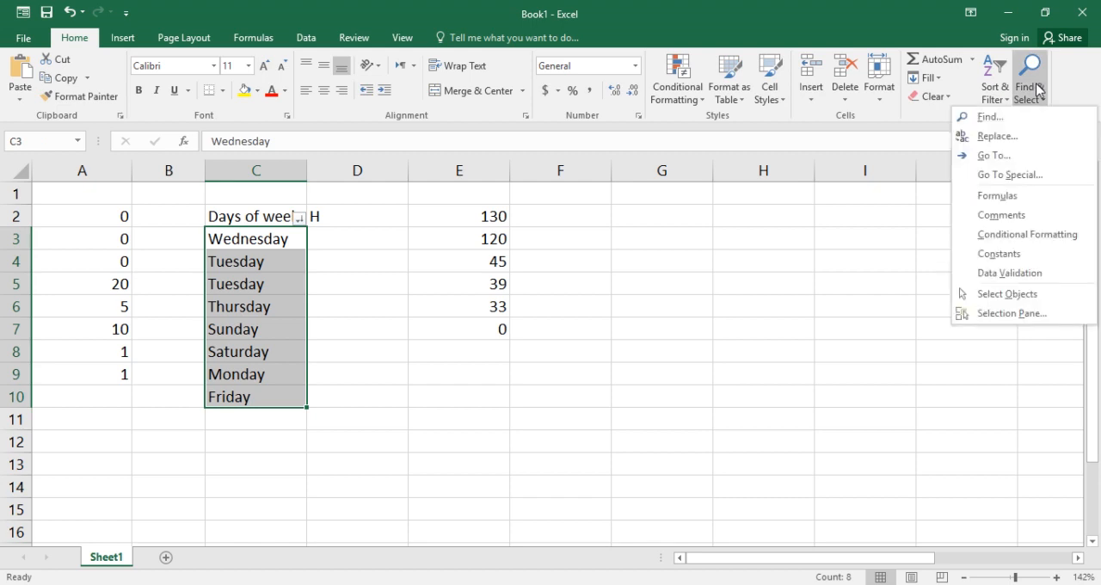
pyautogui.click(1008, 118)
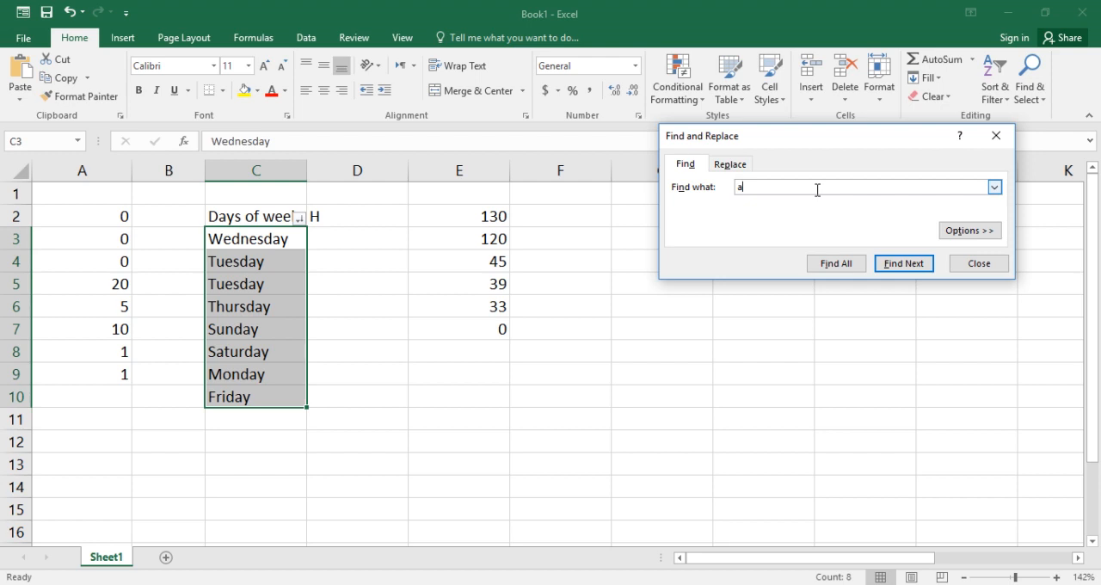
pyautogui.click(729, 164)
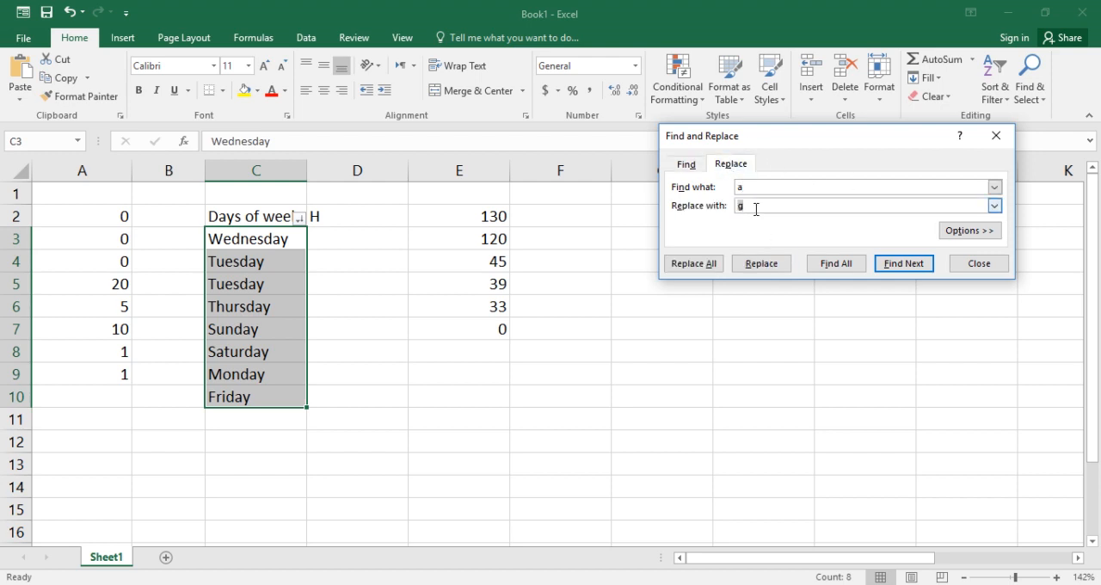
pyautogui.click(711, 266)
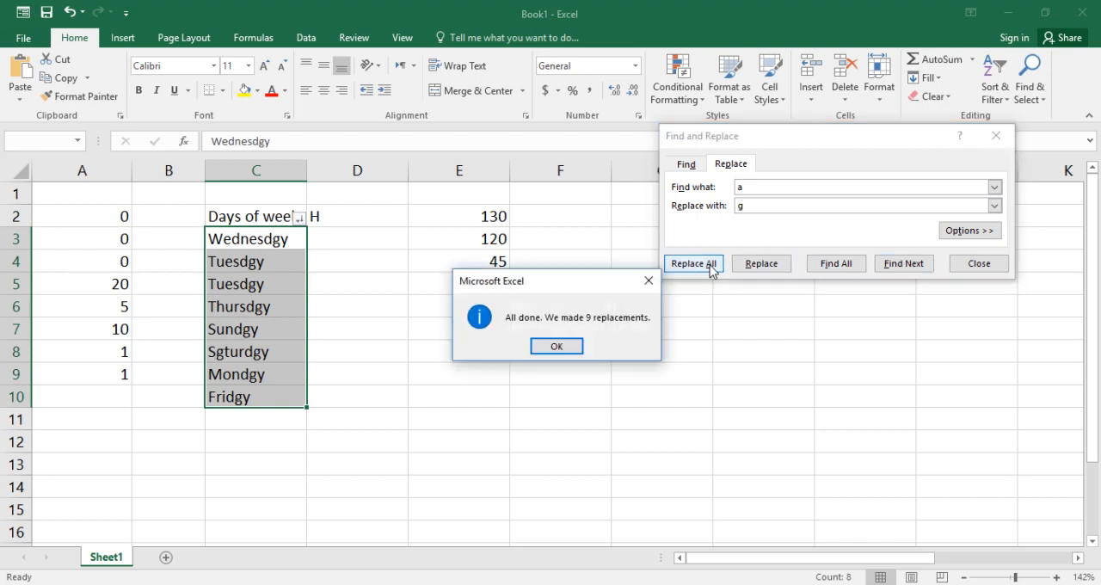
pyautogui.click(544, 348)
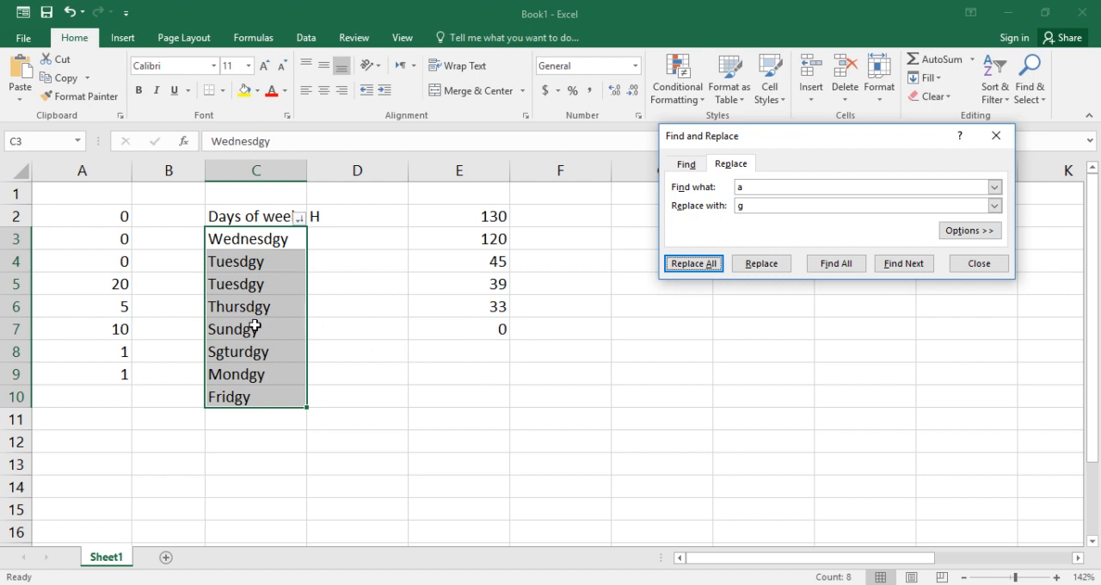
pyautogui.click(980, 265)
pyautogui.click(336, 323)
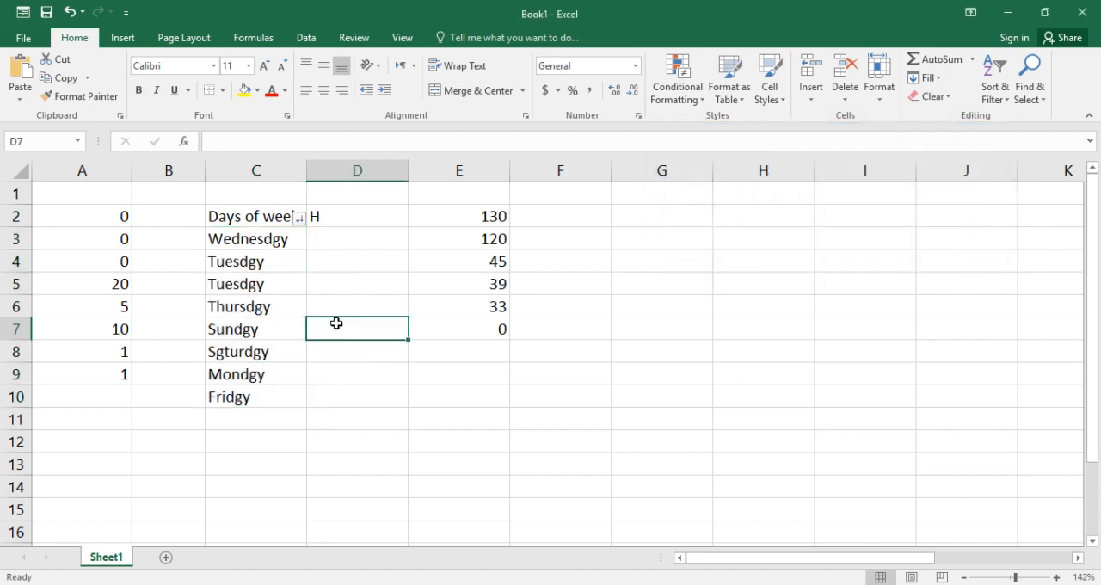
# Examine the replaced letters in the weekday names in cells C4 and C8 without editing them
pyautogui.click(256, 261)
pyautogui.doubleClick(254, 262)
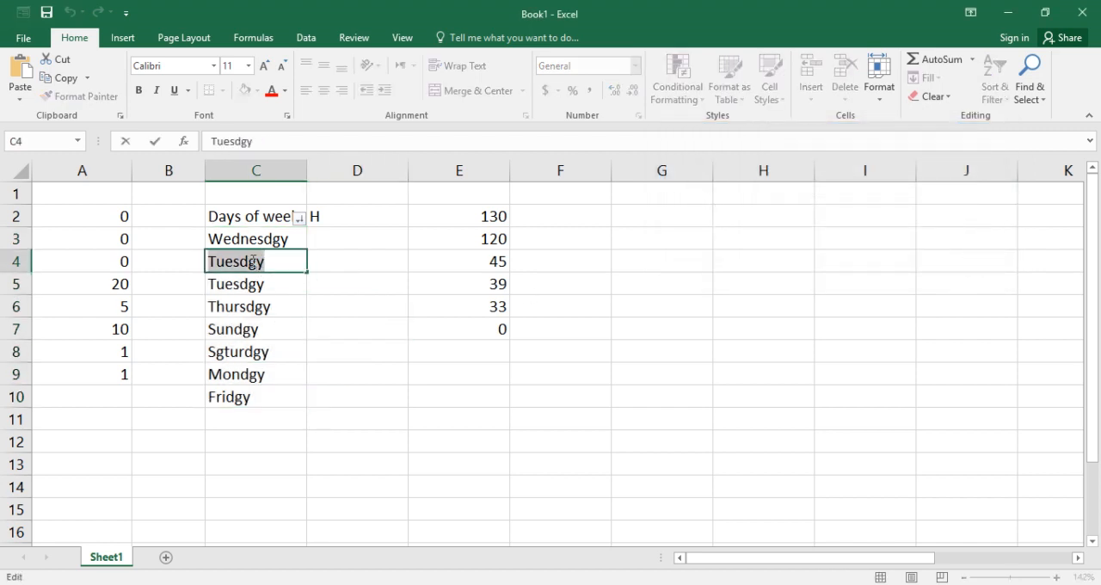
pyautogui.click(285, 315)
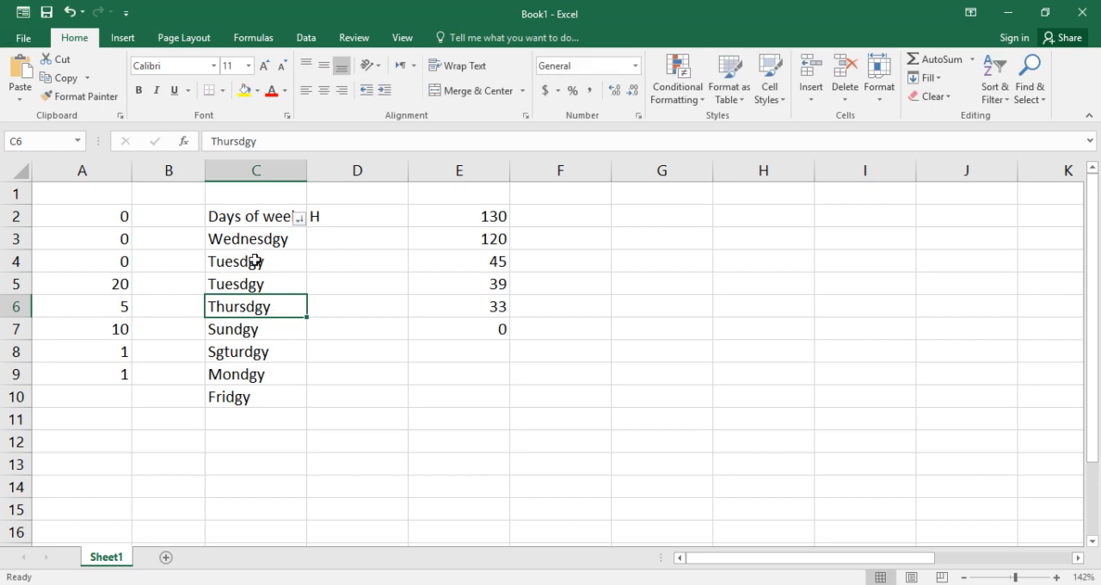
pyautogui.click(257, 261)
pyautogui.doubleClick(255, 261)
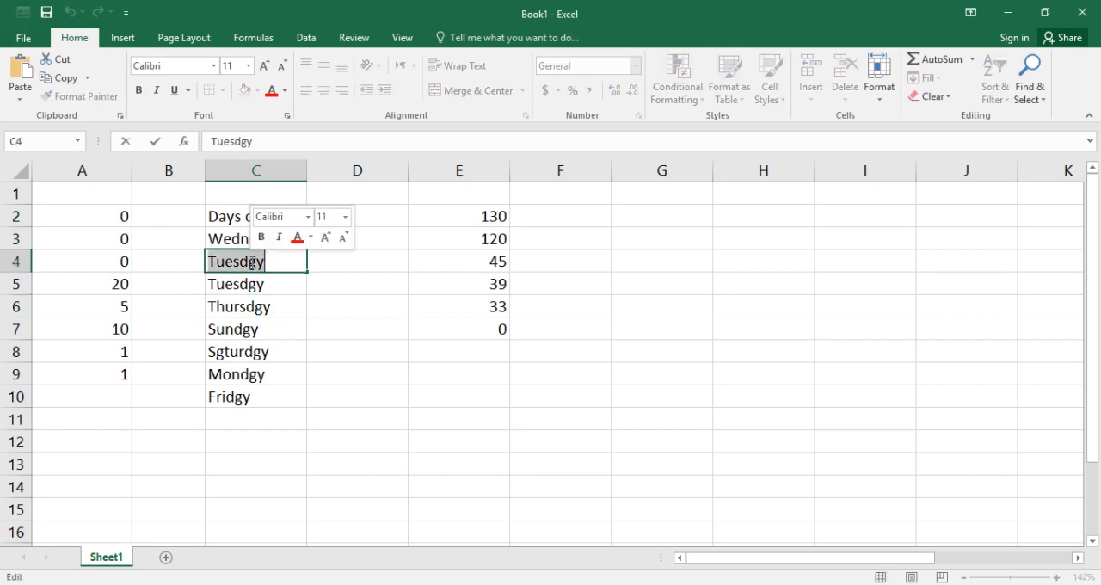
pyautogui.click(248, 261)
pyautogui.moveTo(249, 261); pyautogui.dragTo(256, 263)
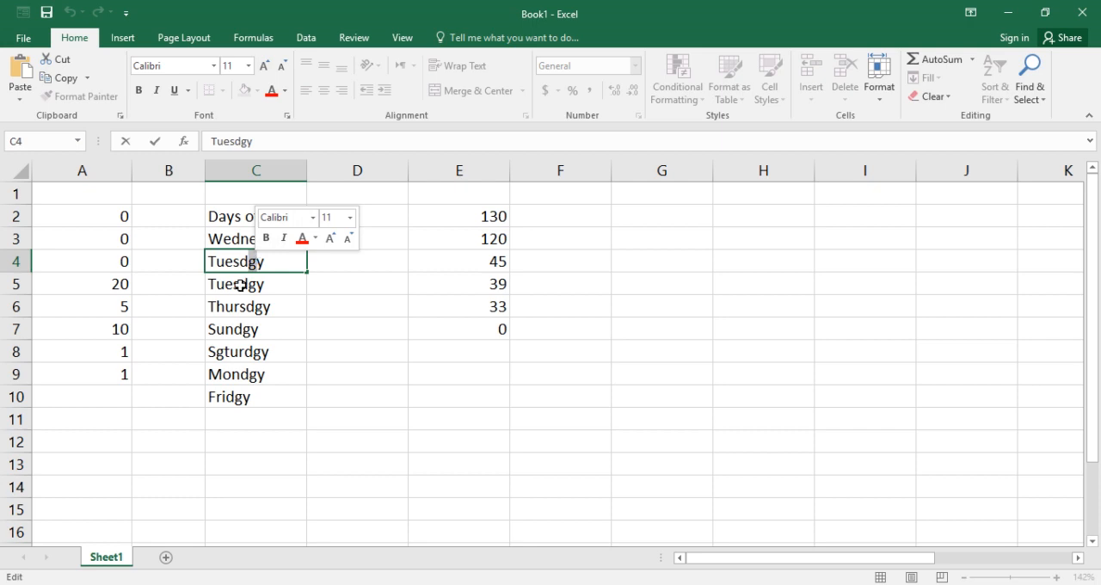
pyautogui.doubleClick(219, 352)
pyautogui.moveTo(215, 353); pyautogui.dragTo(222, 352)
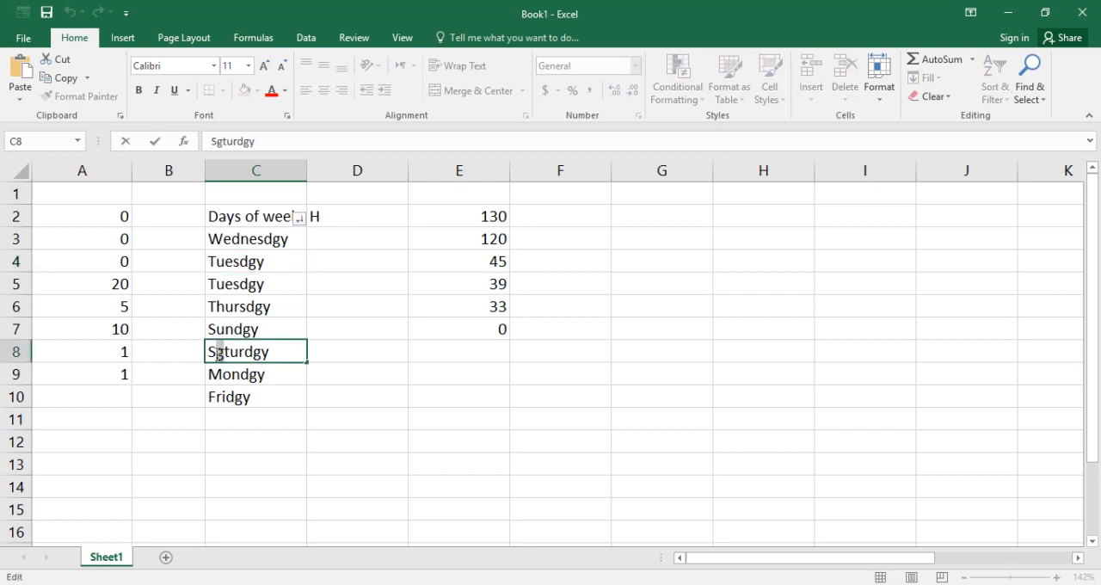
pyautogui.click(290, 402)
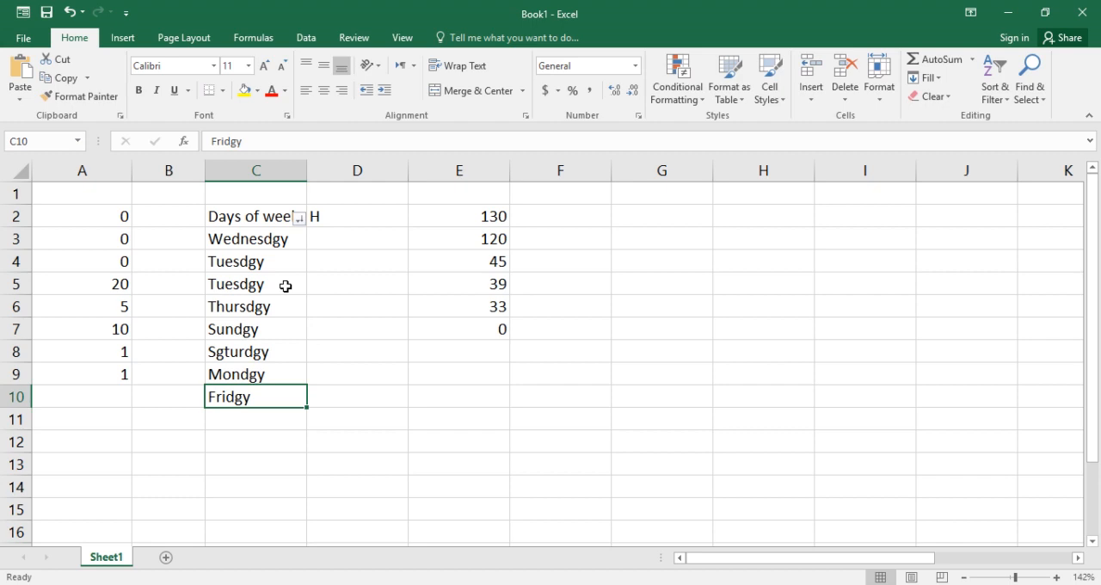
# Review the available Find & Select commands without applying any
pyautogui.click(400, 312)
pyautogui.click(490, 381)
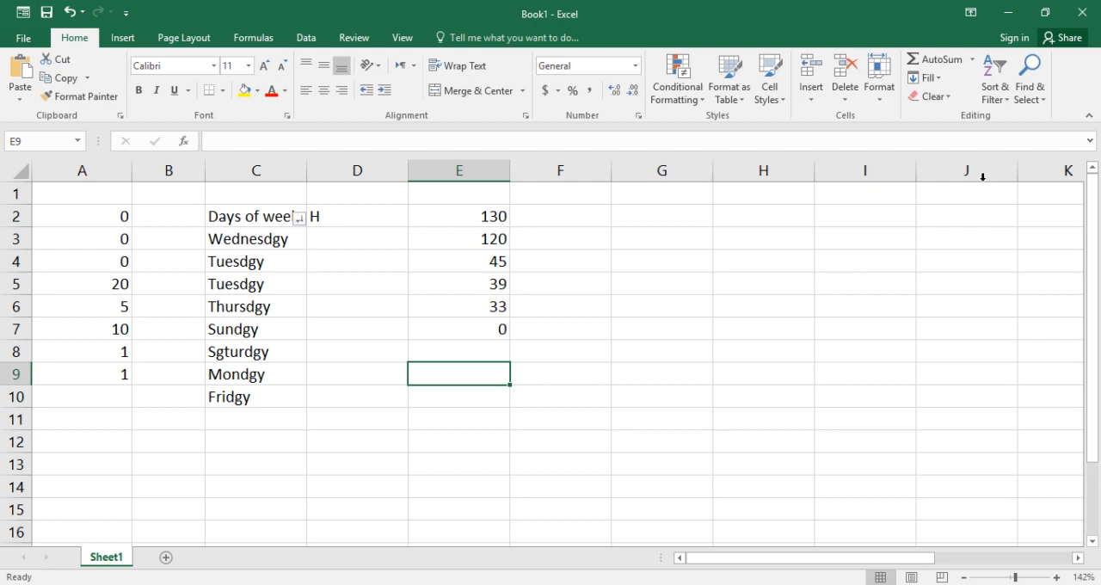
pyautogui.click(1028, 95)
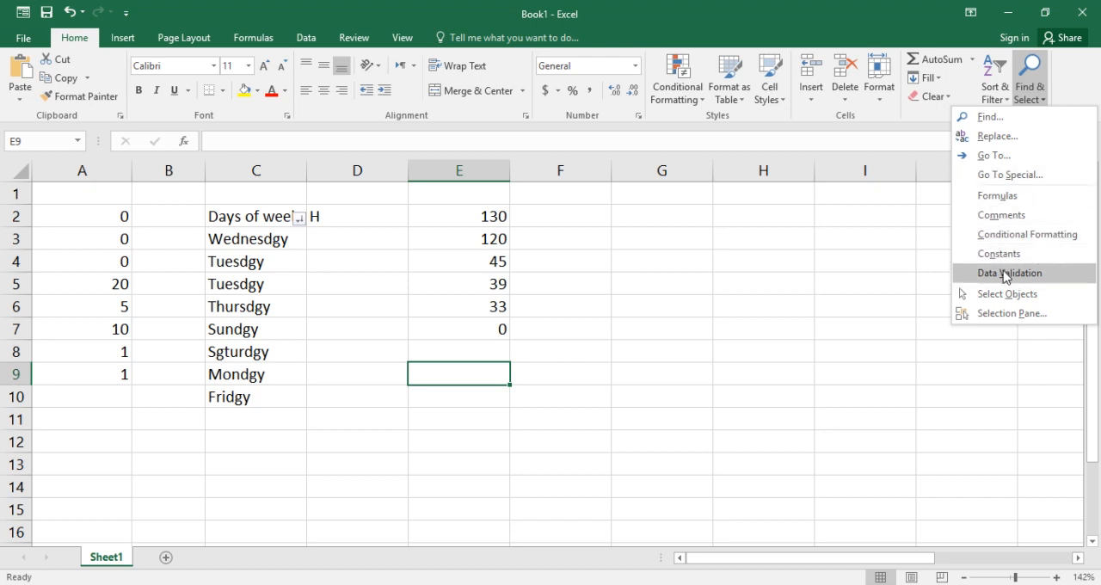
pyautogui.click(929, 282)
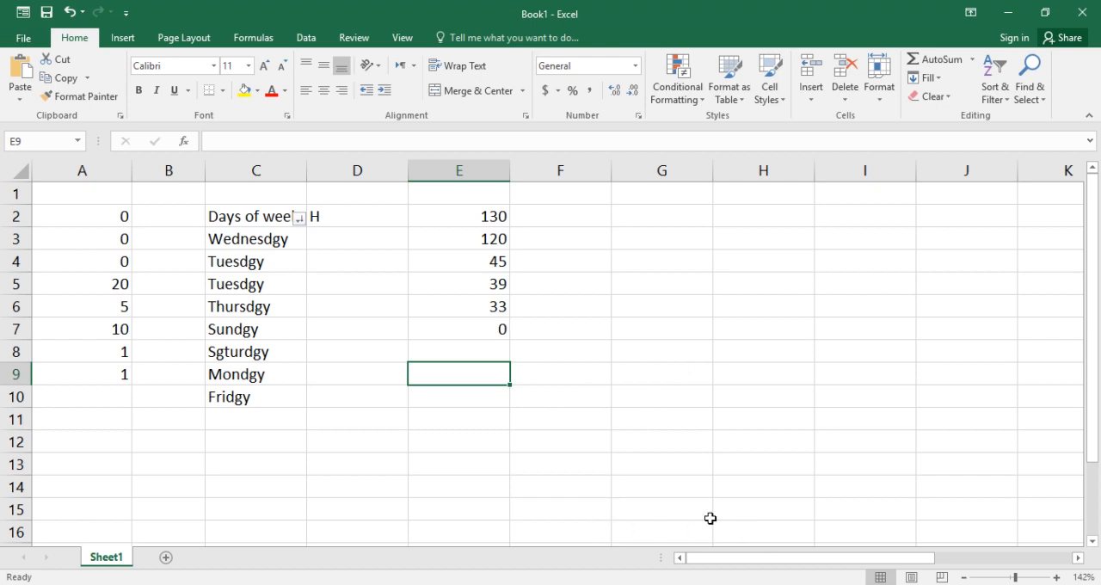
# Bring up the Insert commands for the worksheet
pyautogui.click(124, 38)
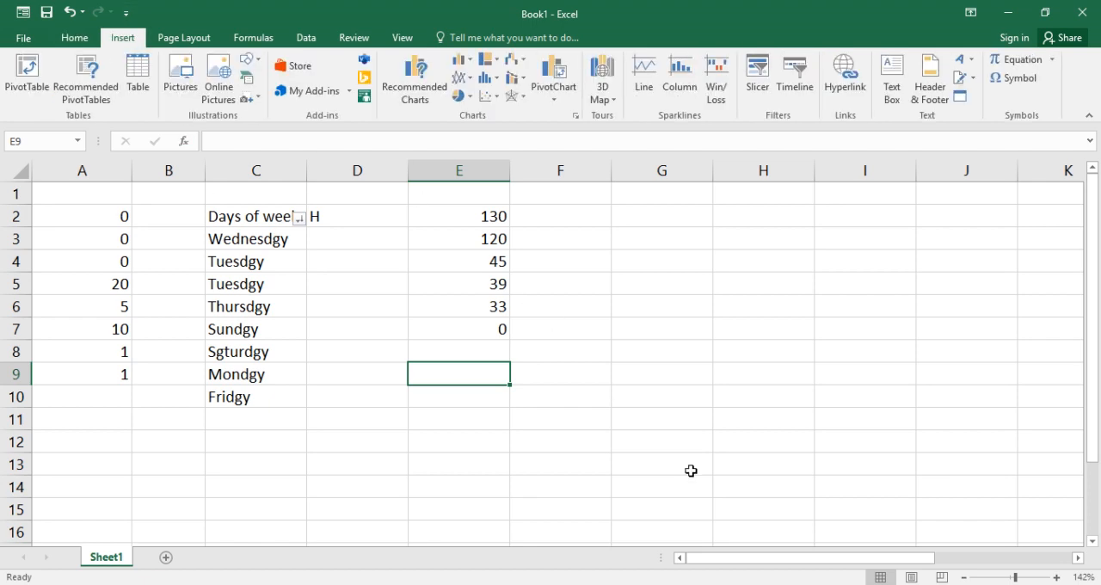